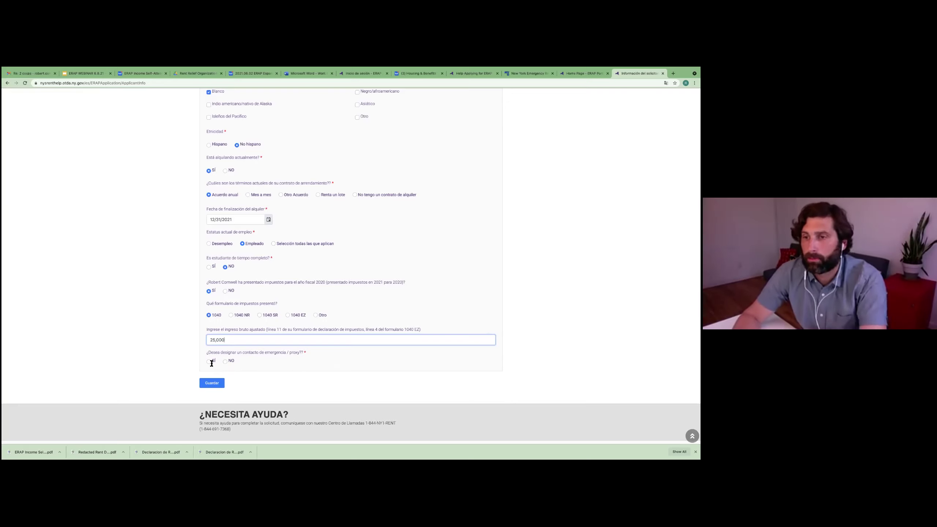
# Step: Answer No to designating an emergency contact and save the applicant information
pyautogui.click(225, 361)
pyautogui.click(210, 362)
pyautogui.scroll(-3, 291, 378)
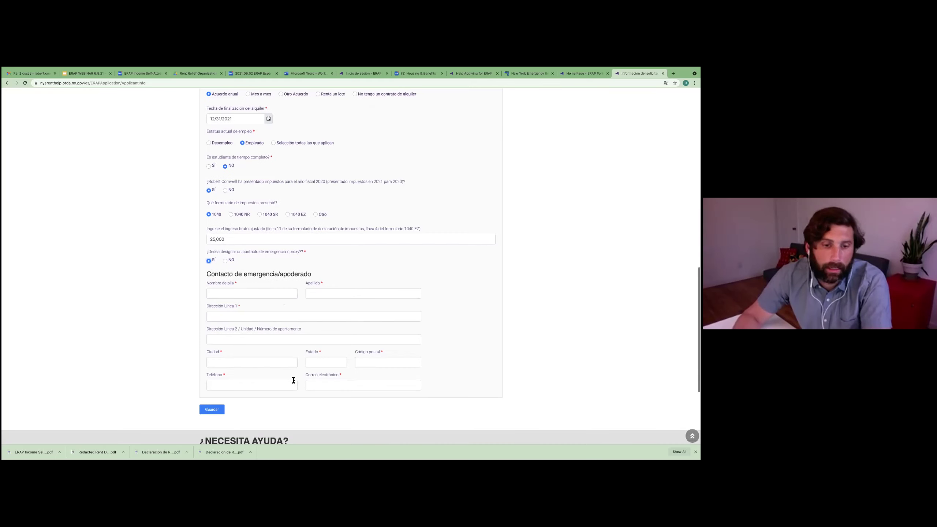
pyautogui.click(226, 260)
pyautogui.click(215, 285)
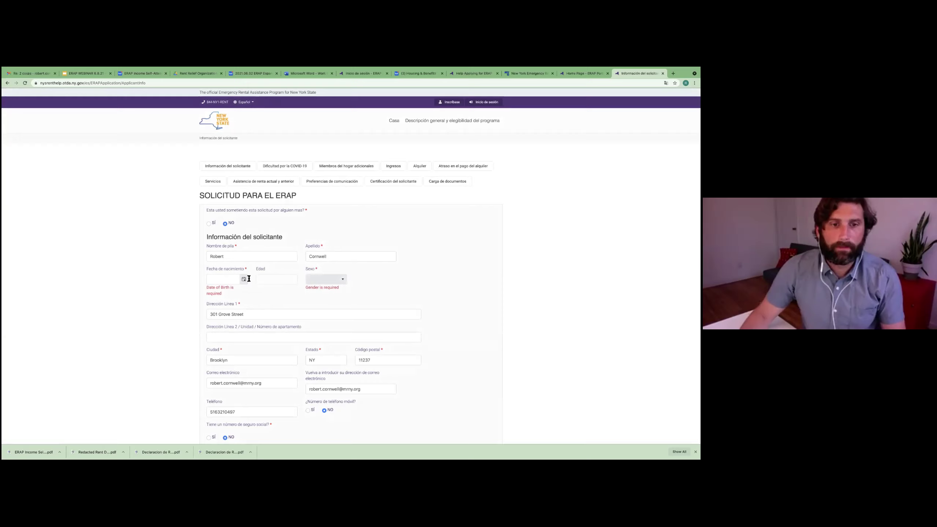
pyautogui.click(227, 280)
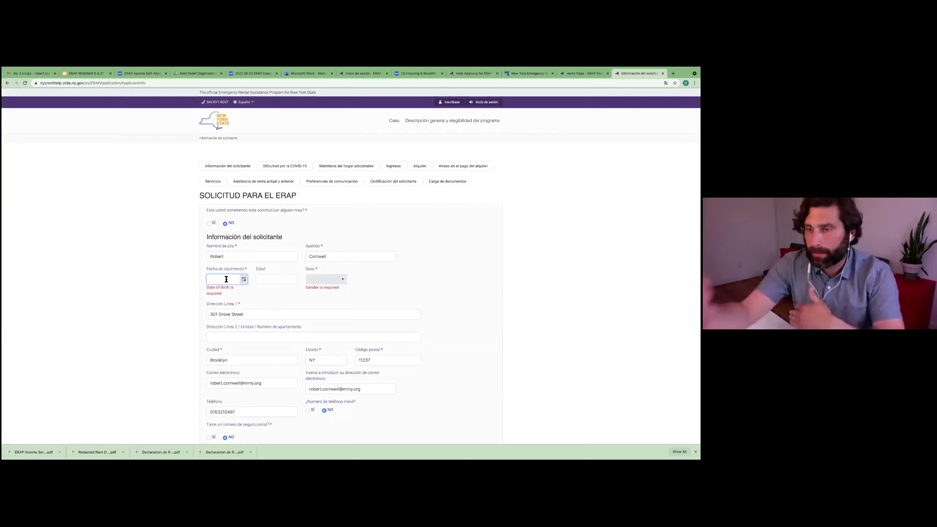
pyautogui.write('05/2')
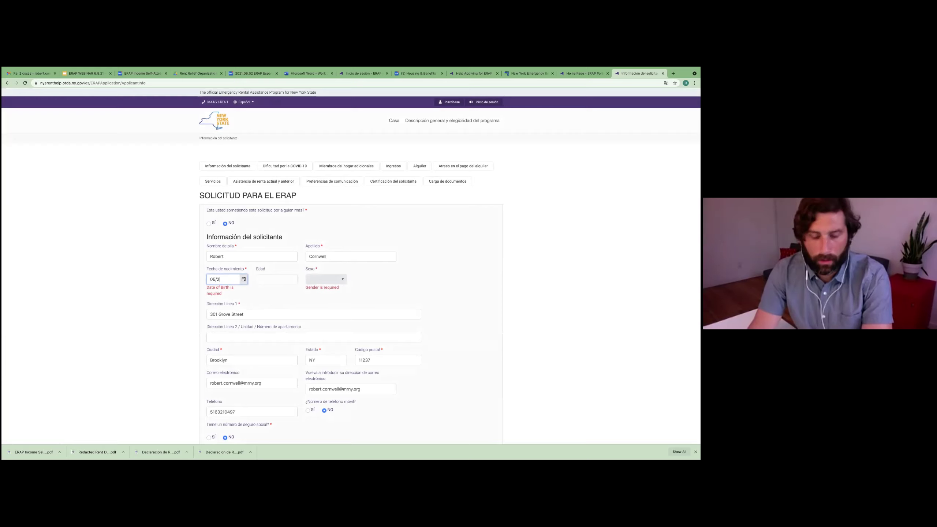
pyautogui.write('7/19')
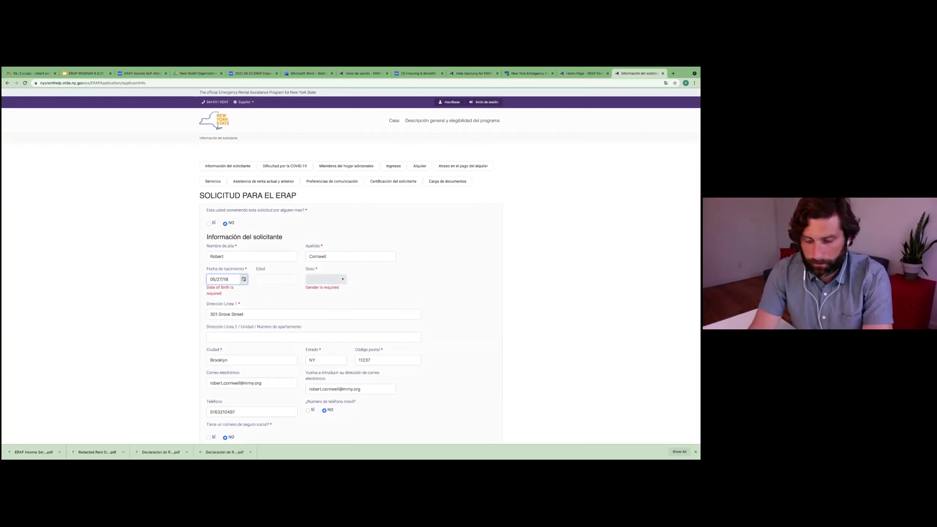
pyautogui.write('84')
pyautogui.click(265, 279)
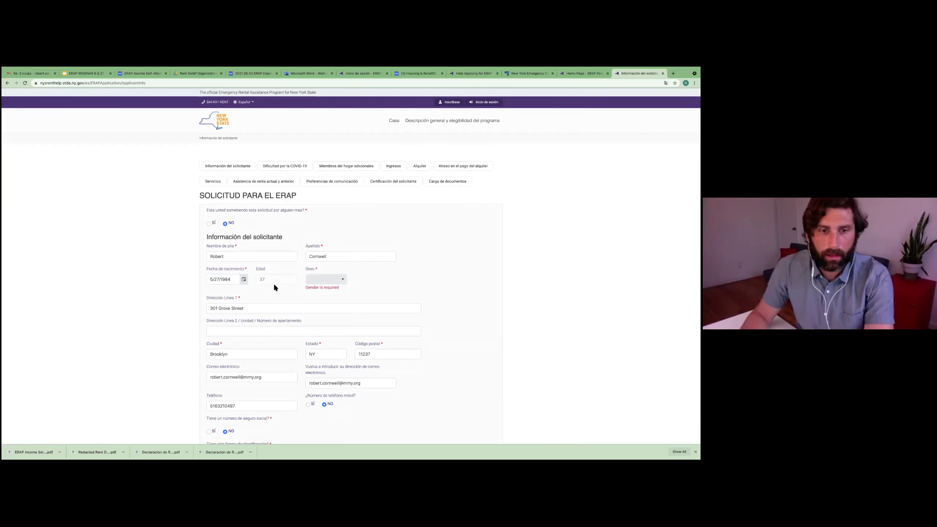
pyautogui.scroll(-10, 279, 296)
pyautogui.scroll(7, 280, 296)
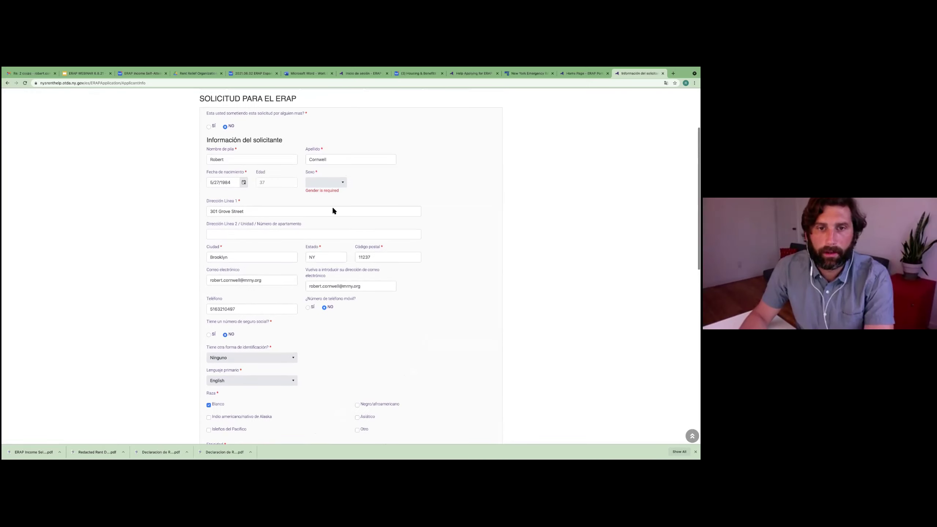
pyautogui.click(340, 182)
pyautogui.click(333, 218)
pyautogui.scroll(-15, 461, 293)
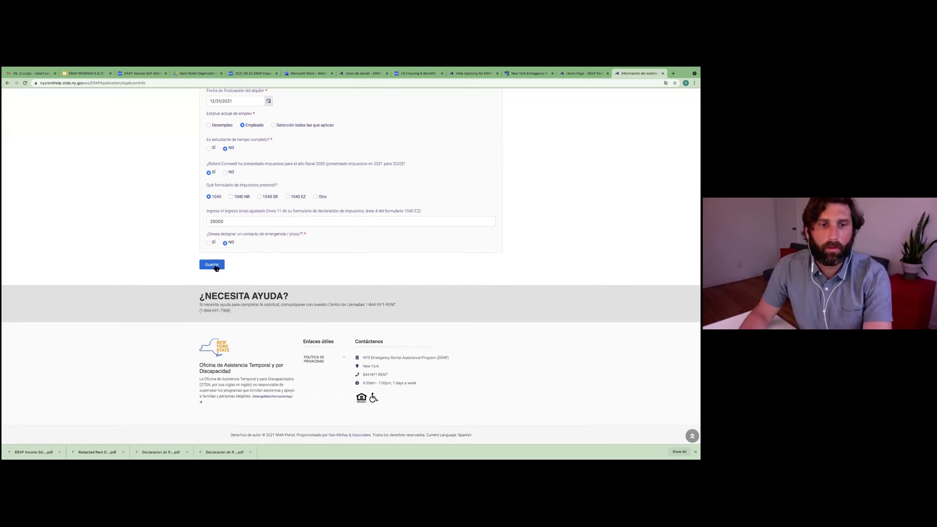
# Step: Save the applicant info and answer No to receiving unemployment benefits since March 13, 2020
pyautogui.click(213, 264)
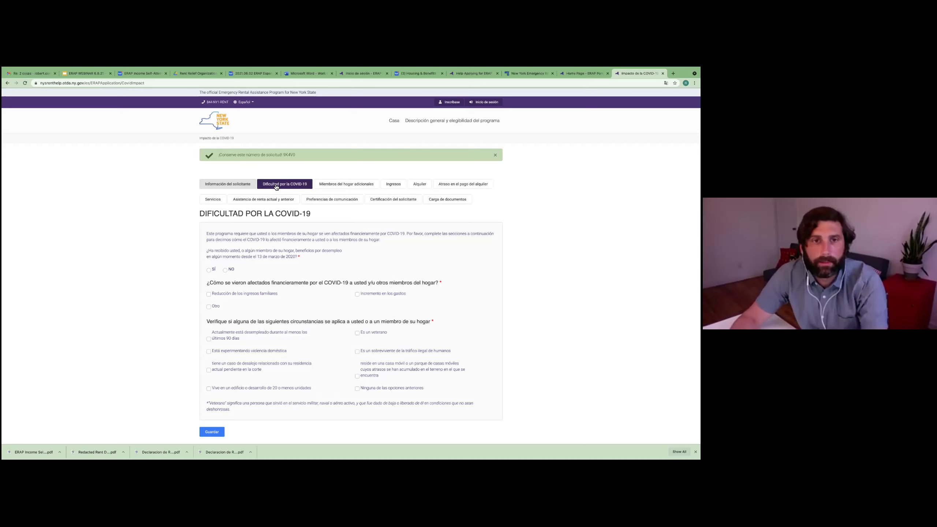
pyautogui.scroll(-2, 278, 194)
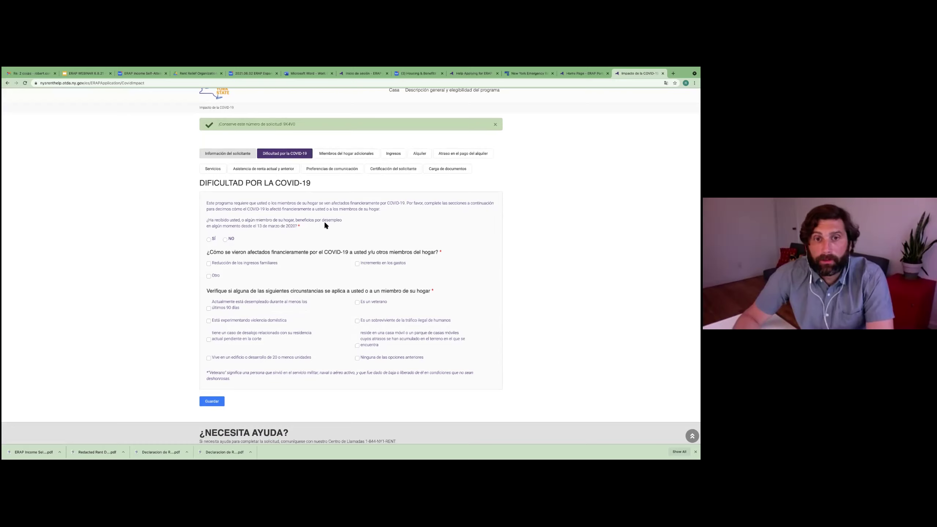
pyautogui.click(225, 239)
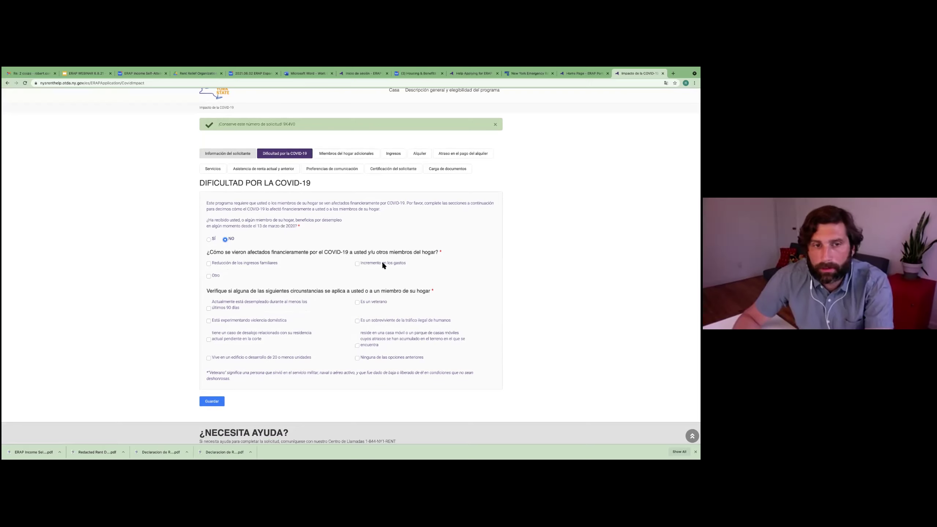
# Step: Mark reduced household income from a salary reduction as a COVID-19 impact
pyautogui.click(208, 264)
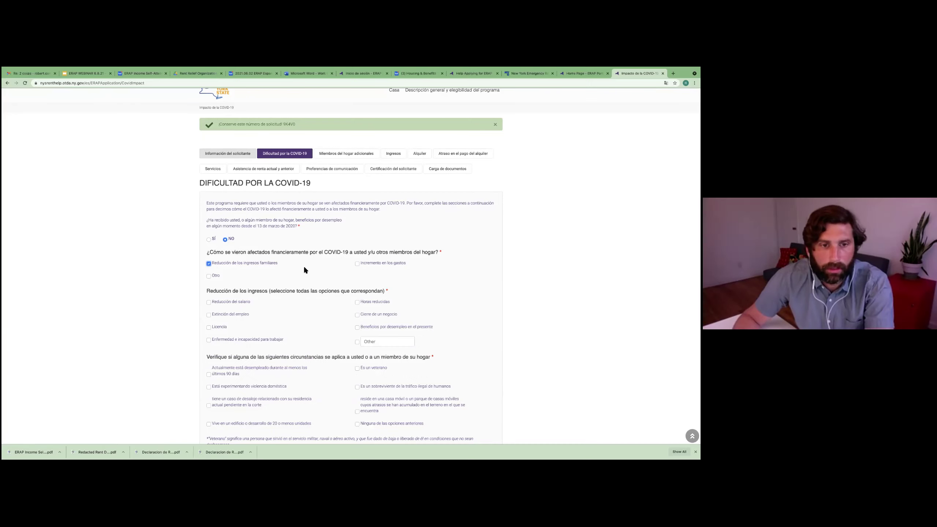
pyautogui.scroll(-1, 208, 272)
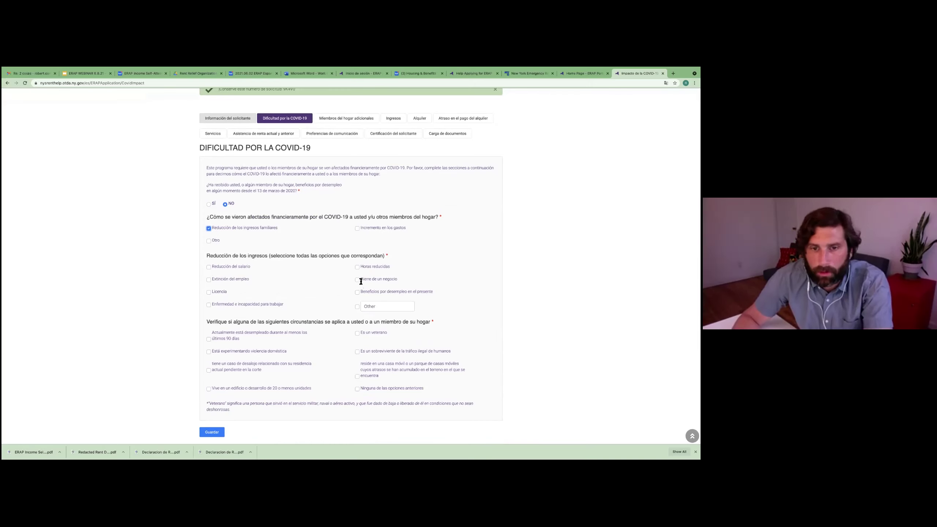
pyautogui.click(208, 267)
pyautogui.scroll(-1, 251, 294)
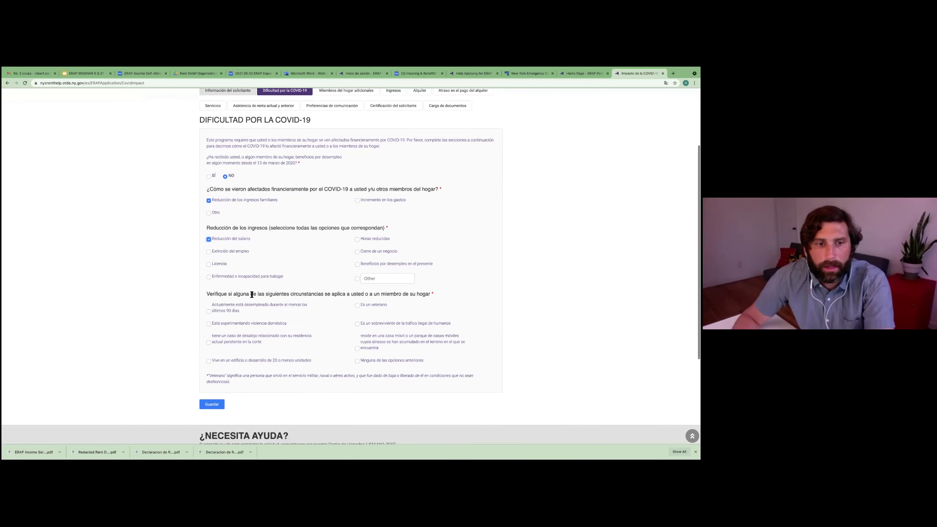
# Step: Mark increased expenses from personal protective equipment purchases, leaving alternative transportation unchecked
pyautogui.click(357, 201)
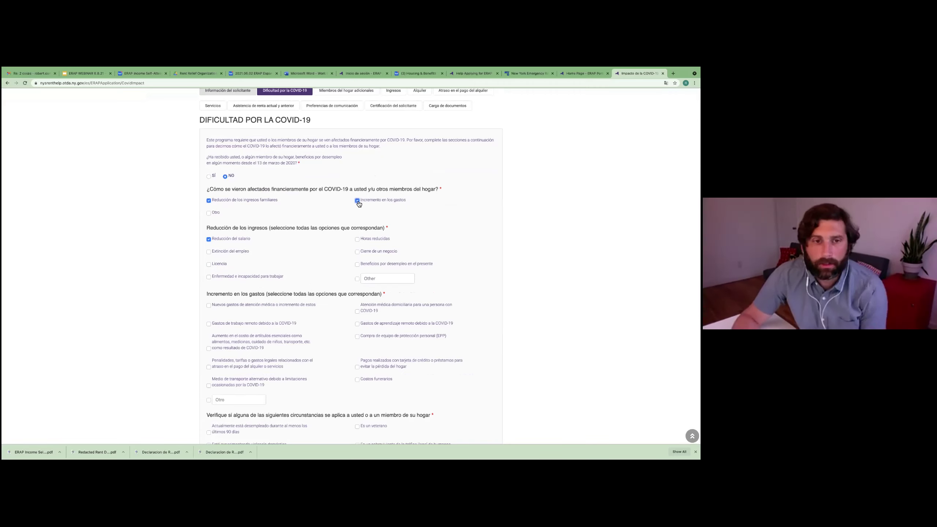
pyautogui.scroll(-1, 295, 266)
pyautogui.scroll(-1, 295, 266)
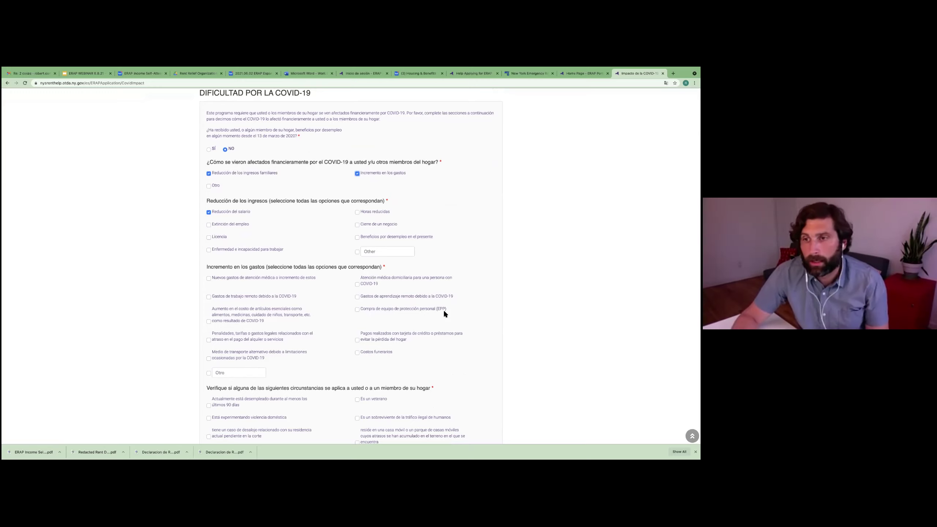
pyautogui.click(360, 313)
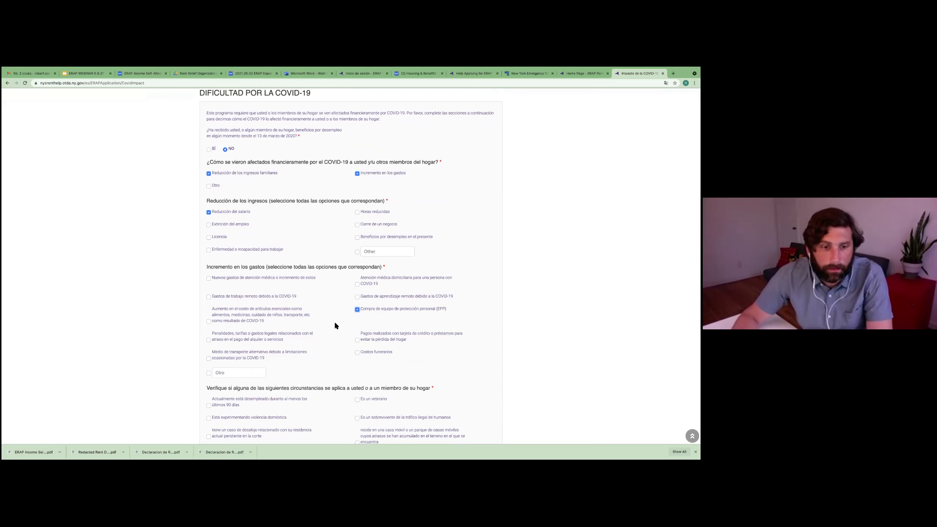
pyautogui.scroll(-1, 334, 321)
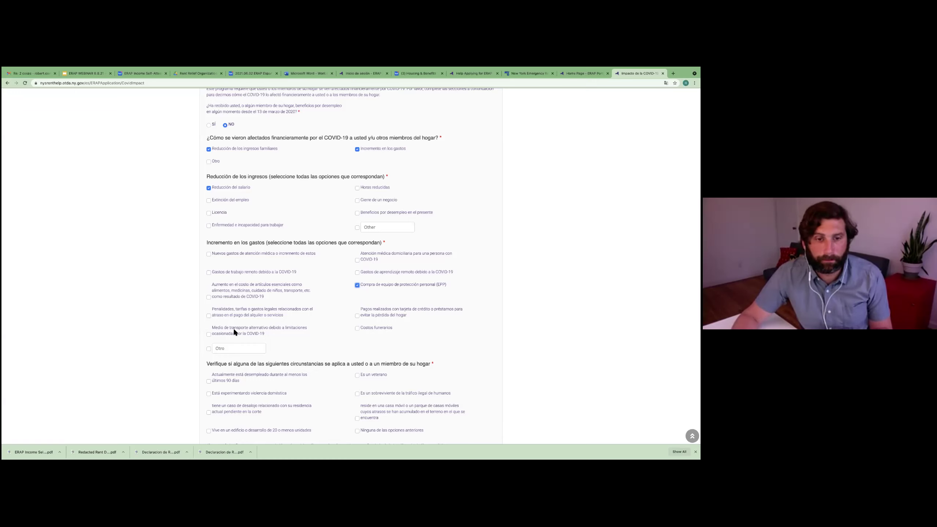
pyautogui.scroll(1, 271, 330)
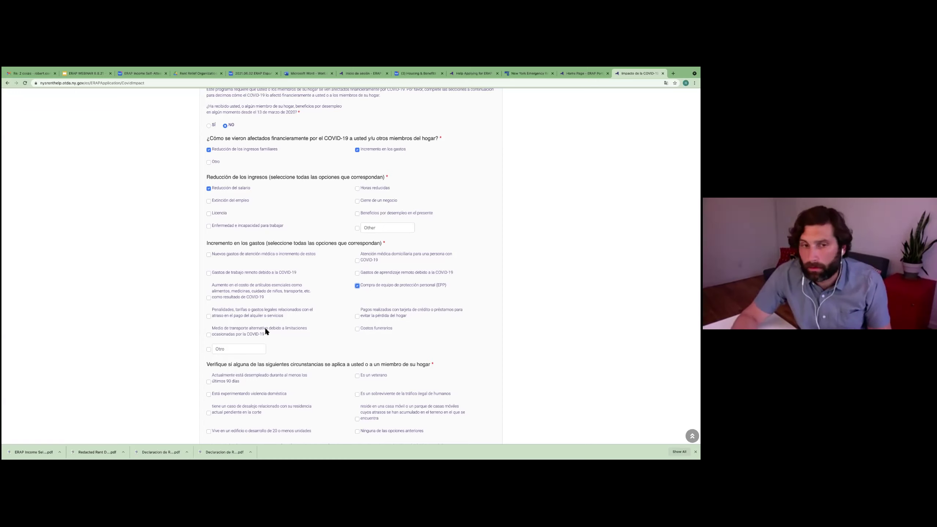
pyautogui.click(209, 336)
pyautogui.click(208, 336)
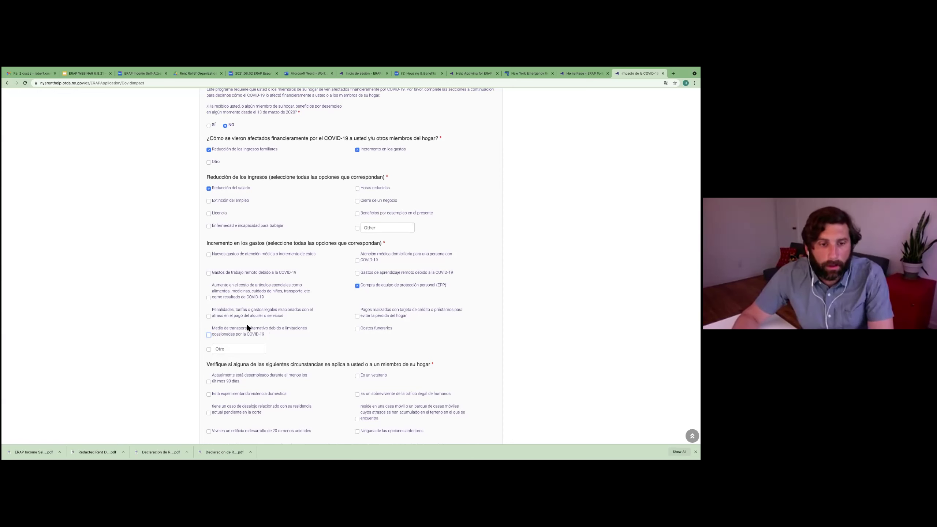
pyautogui.scroll(-1, 250, 323)
pyautogui.scroll(-3, 250, 322)
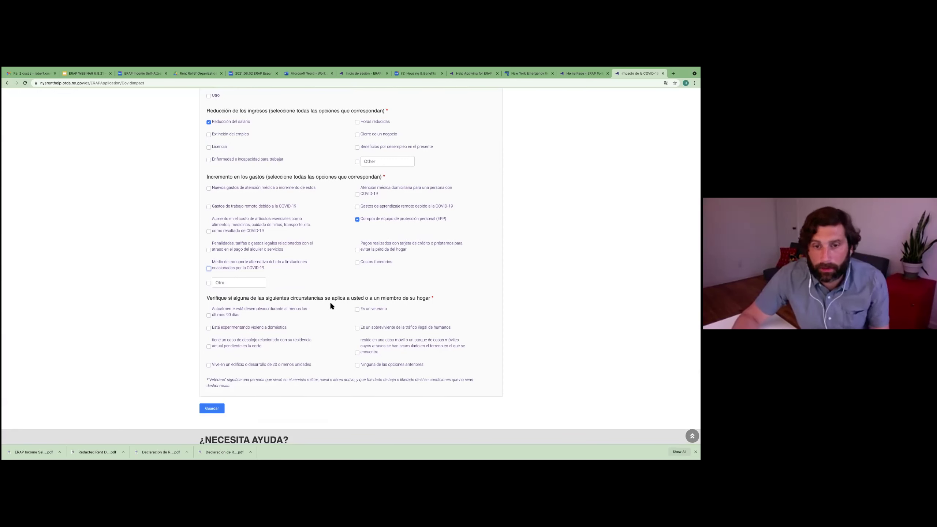
pyautogui.scroll(-1, 340, 309)
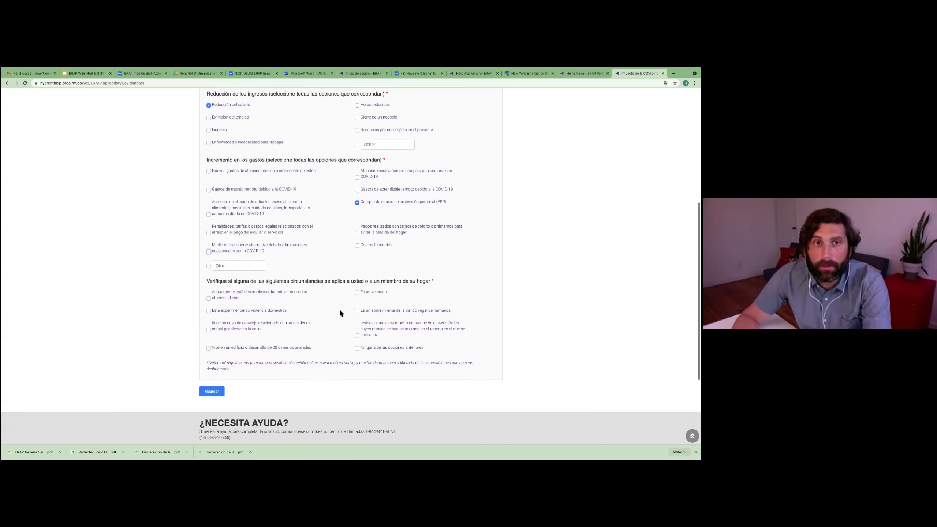
pyautogui.scroll(6, 339, 310)
pyautogui.scroll(-10, 302, 291)
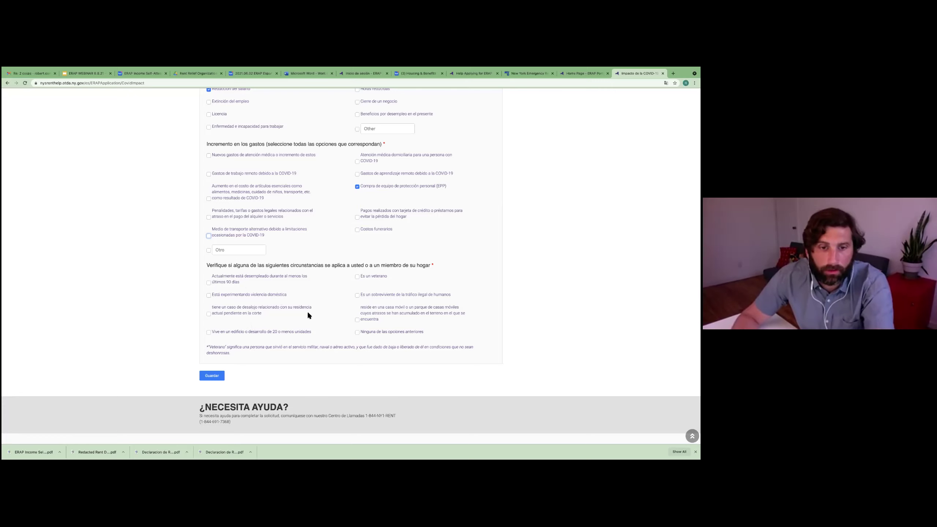
# Step: Record a pending eviction case with notice date 10/01/2020
pyautogui.click(208, 314)
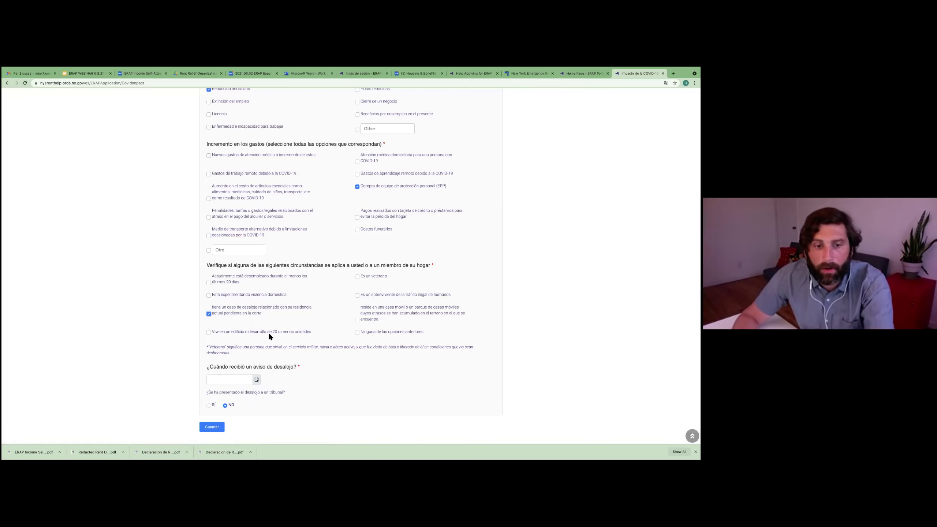
pyautogui.scroll(-1, 267, 333)
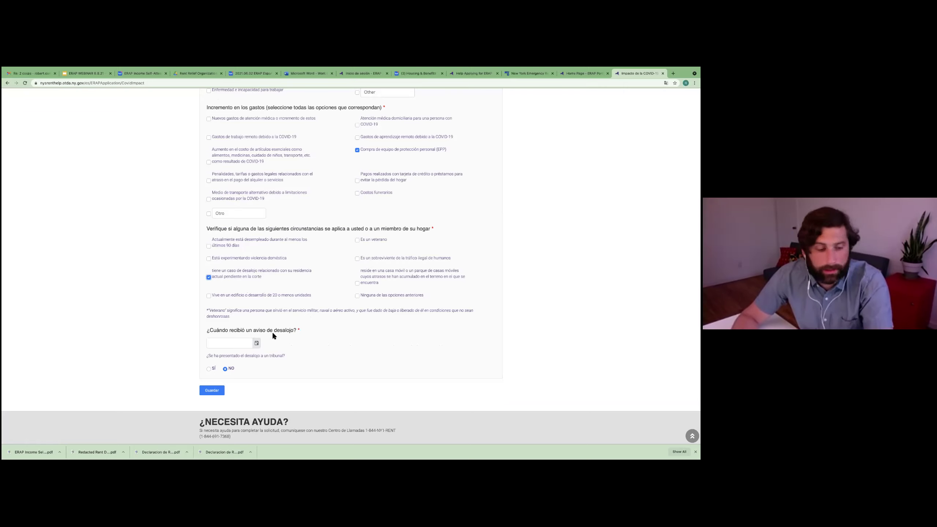
pyautogui.click(234, 342)
pyautogui.write('10/01/202')
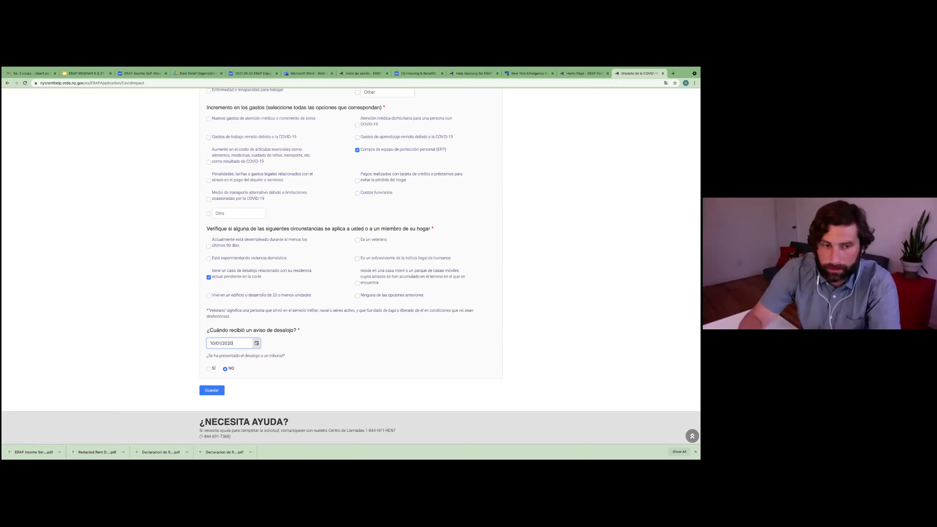
pyautogui.write('0')
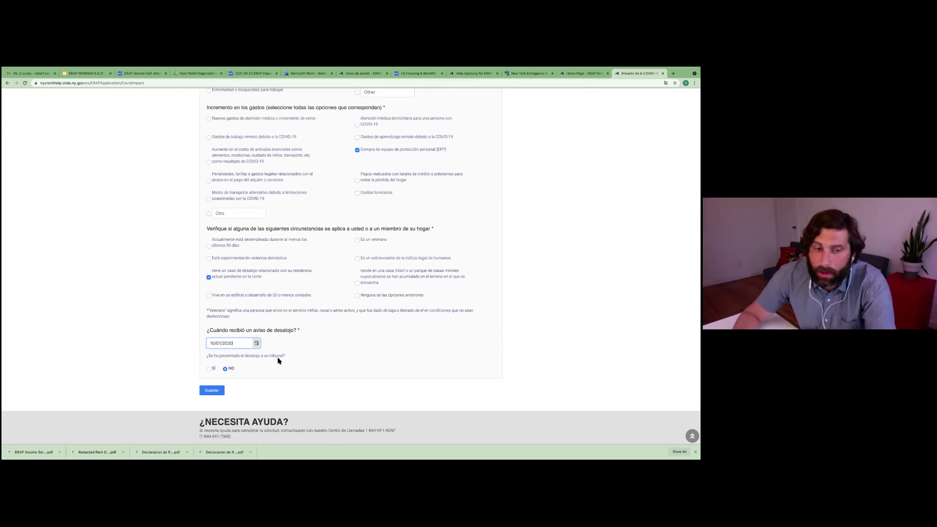
# Step: Answer No to the eviction being filed in court and save the hardship answers
pyautogui.click(209, 369)
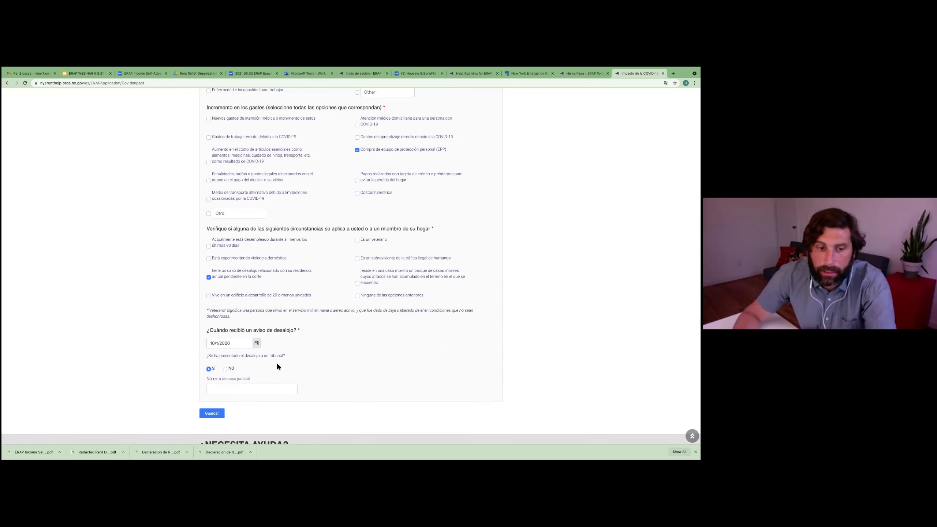
pyautogui.scroll(-1, 272, 363)
pyautogui.click(255, 357)
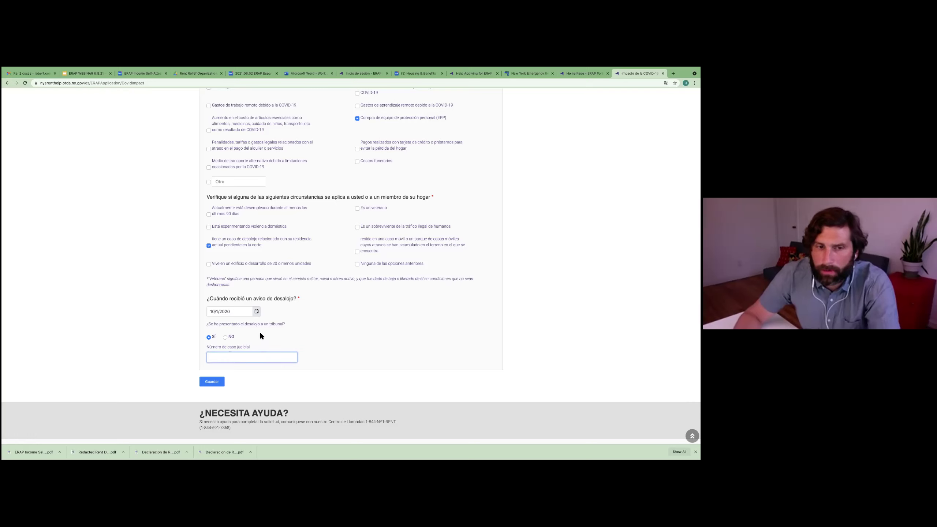
pyautogui.click(225, 337)
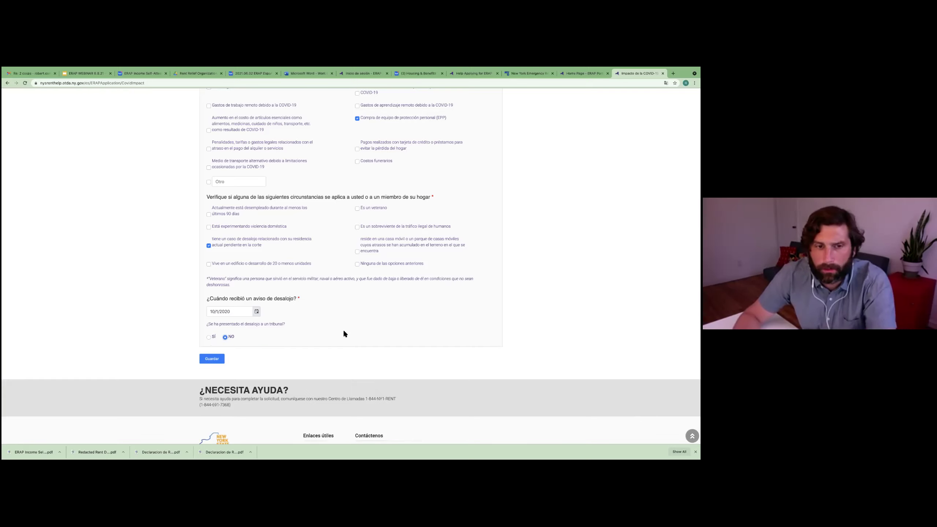
pyautogui.click(216, 360)
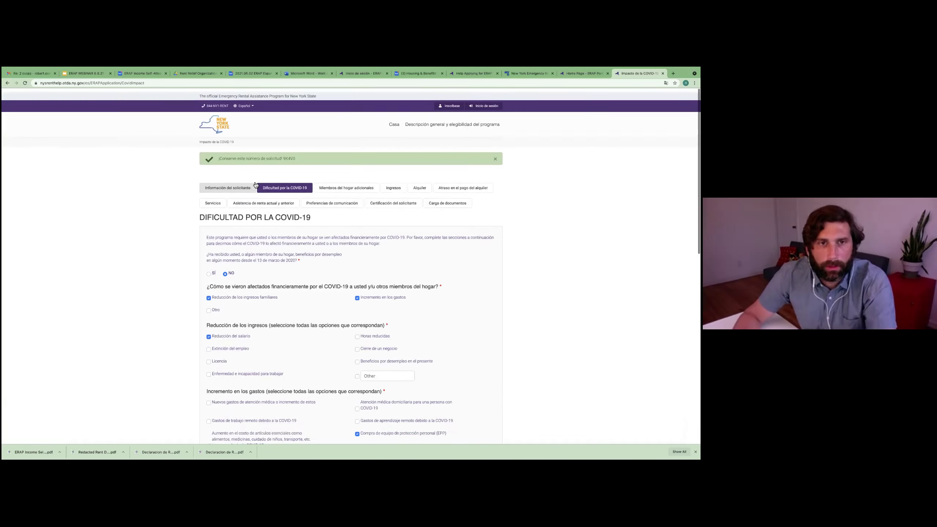
pyautogui.scroll(-15, 268, 235)
# Step: Answer Sí to additional household members, set the total to 2, and add a new member
pyautogui.click(209, 266)
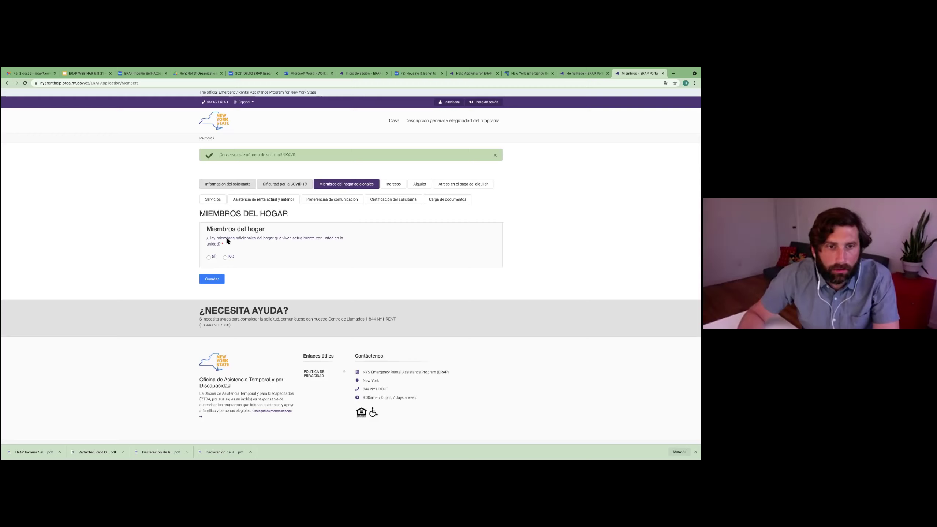
pyautogui.click(209, 258)
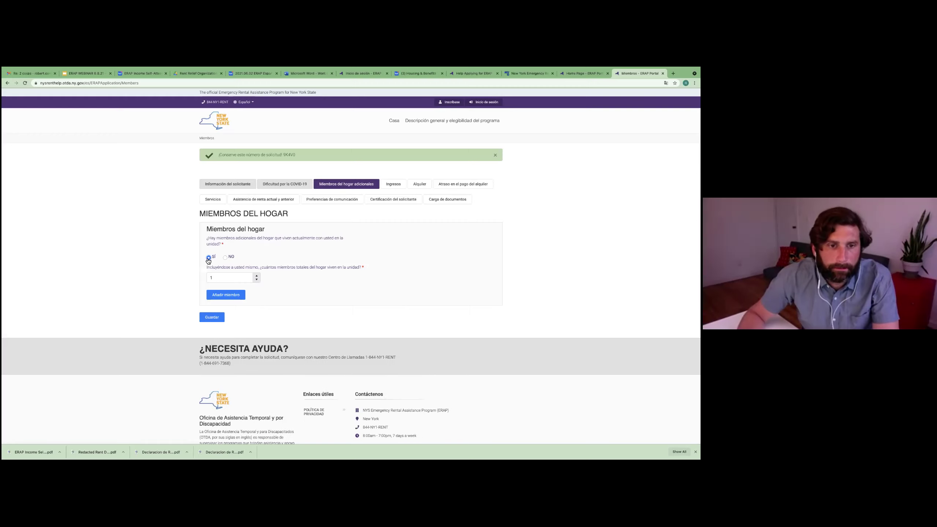
pyautogui.click(257, 276)
pyautogui.click(256, 276)
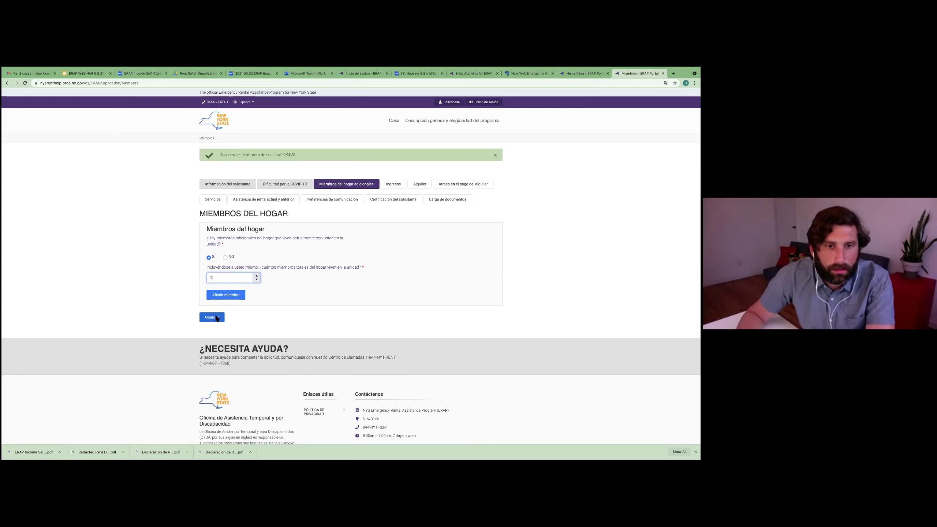
pyautogui.click(234, 295)
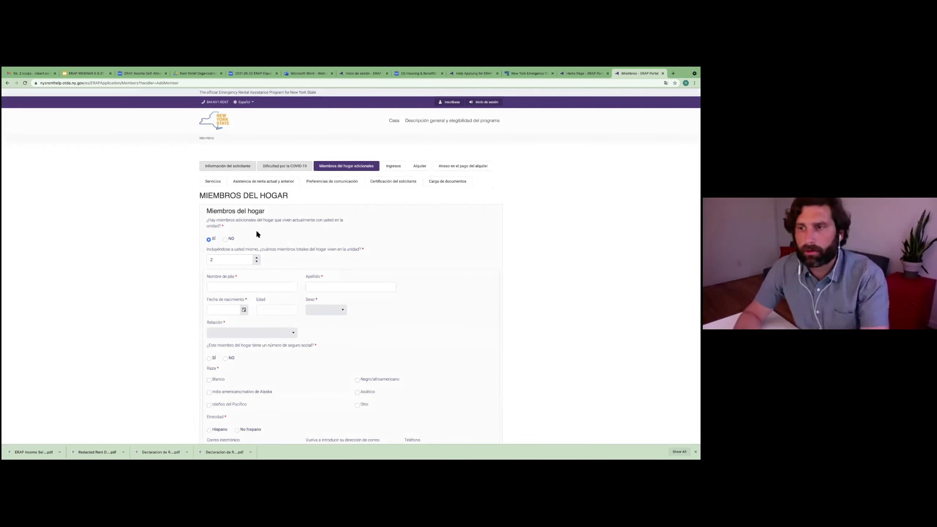
# Step: Enter the member's first and last name and birth date 01/01/1990 so age 31 fills in
pyautogui.click(235, 284)
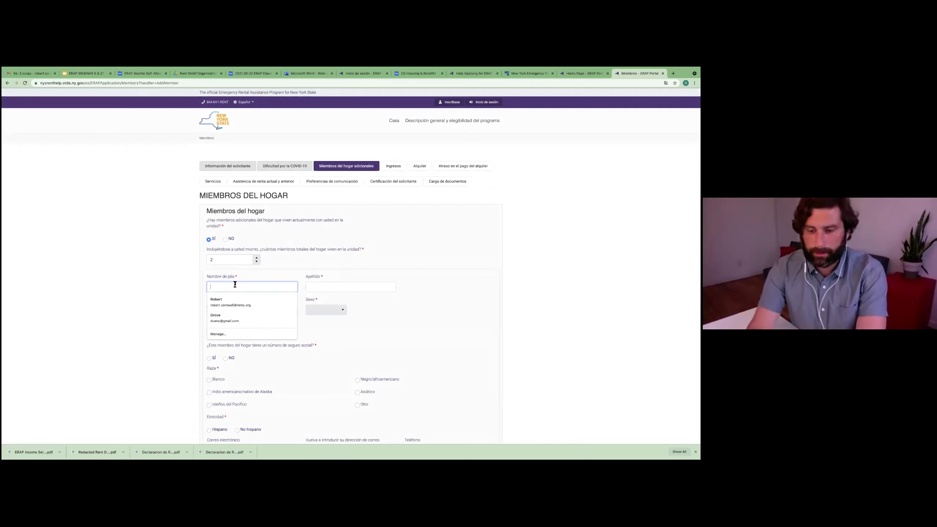
pyautogui.write('Jane')
pyautogui.press('Tab')
pyautogui.write('Doe')
pyautogui.click(226, 312)
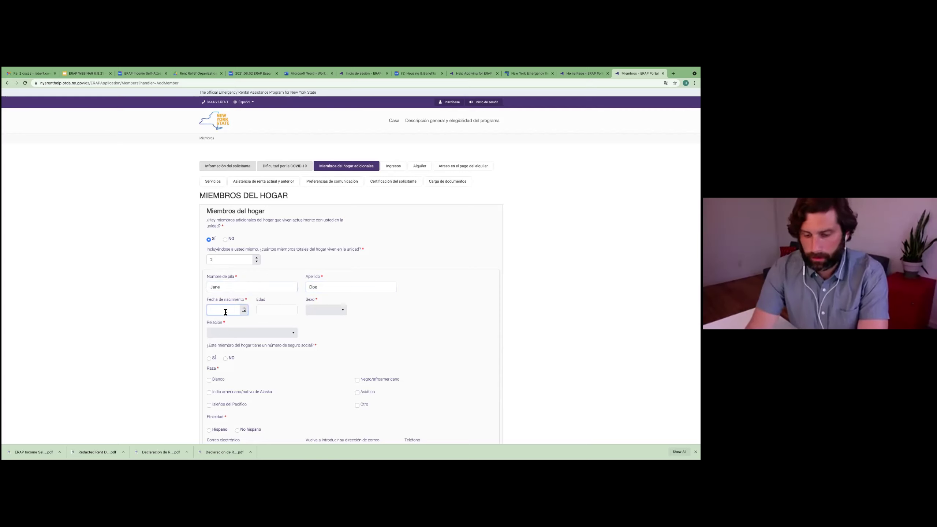
pyautogui.write('01/01/199')
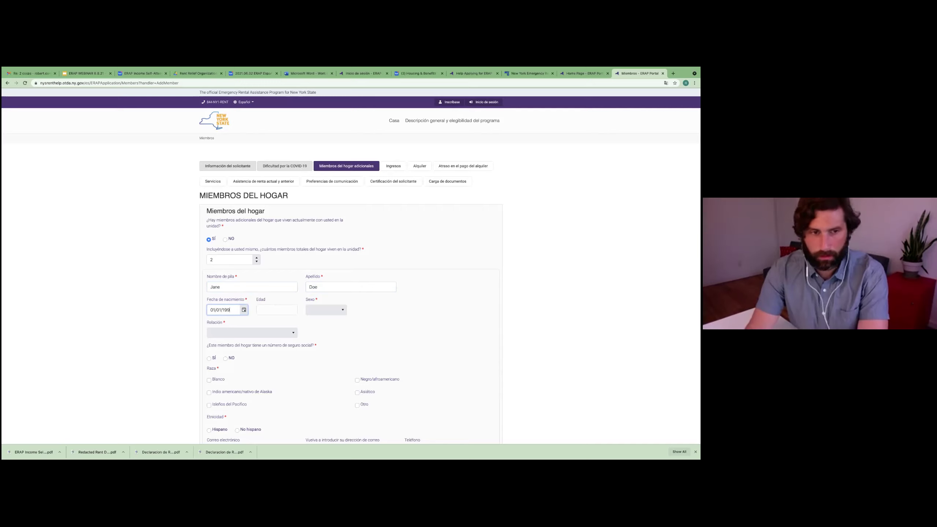
pyautogui.write('0')
pyautogui.click(279, 314)
# Step: Set the member's sex to Femenino, relationship otro adulto, and no Social Security number
pyautogui.click(324, 312)
pyautogui.click(321, 335)
pyautogui.click(241, 334)
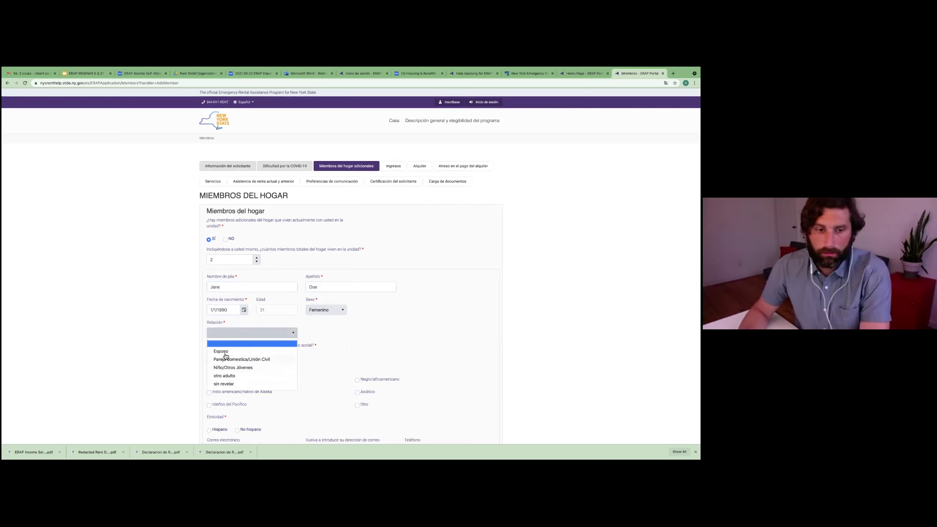
pyautogui.click(226, 376)
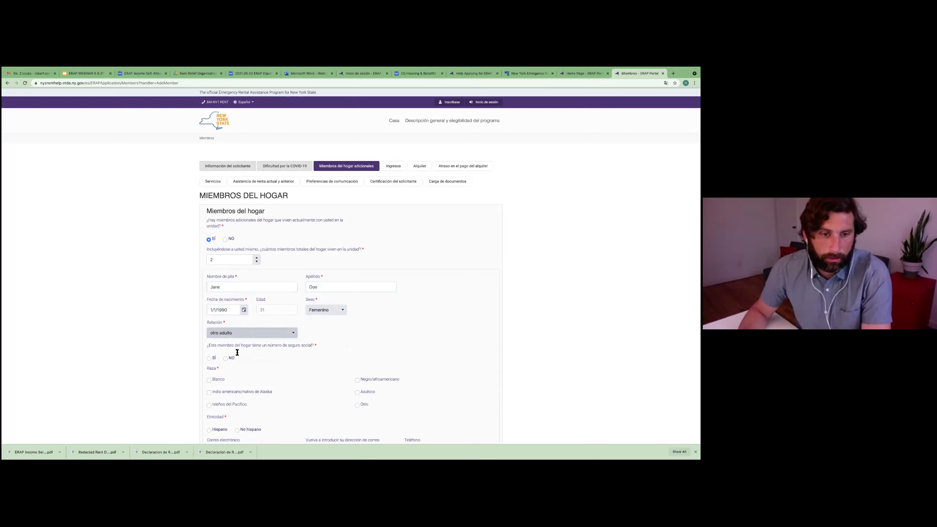
pyautogui.scroll(-1, 289, 350)
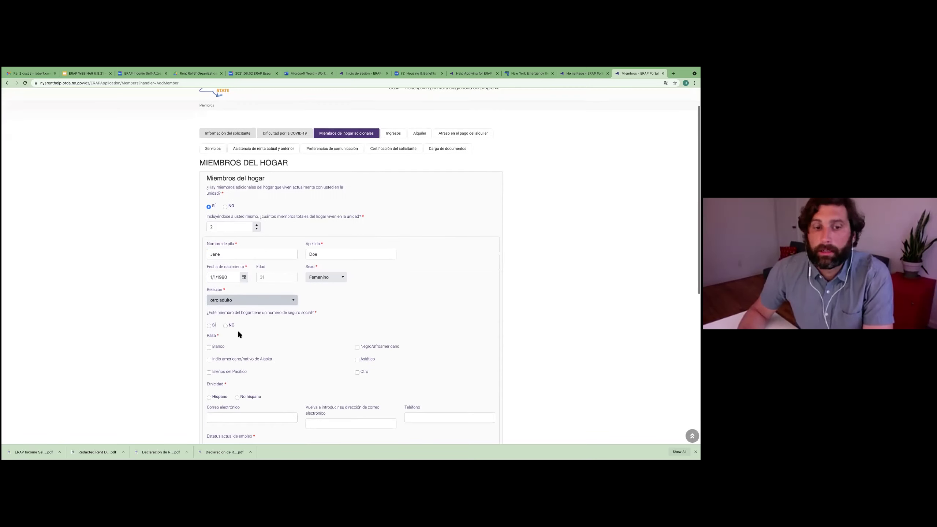
pyautogui.click(226, 326)
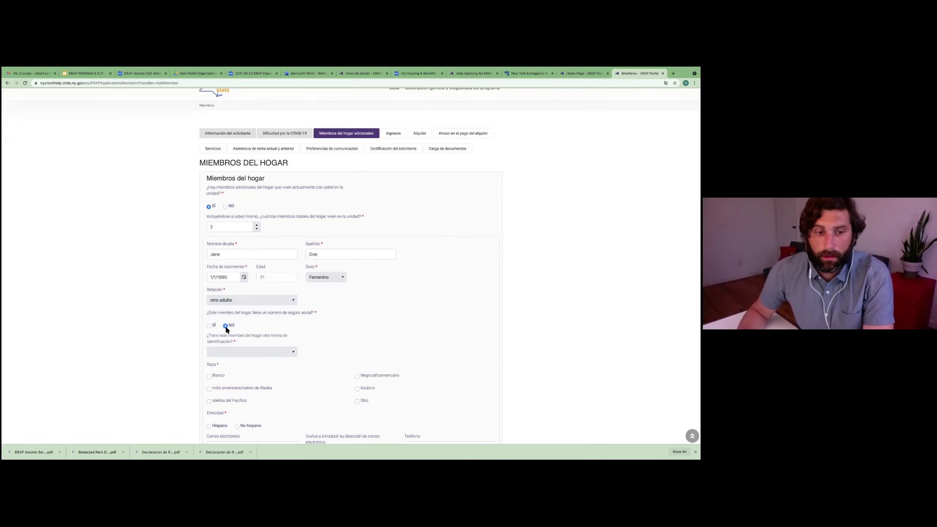
pyautogui.click(278, 352)
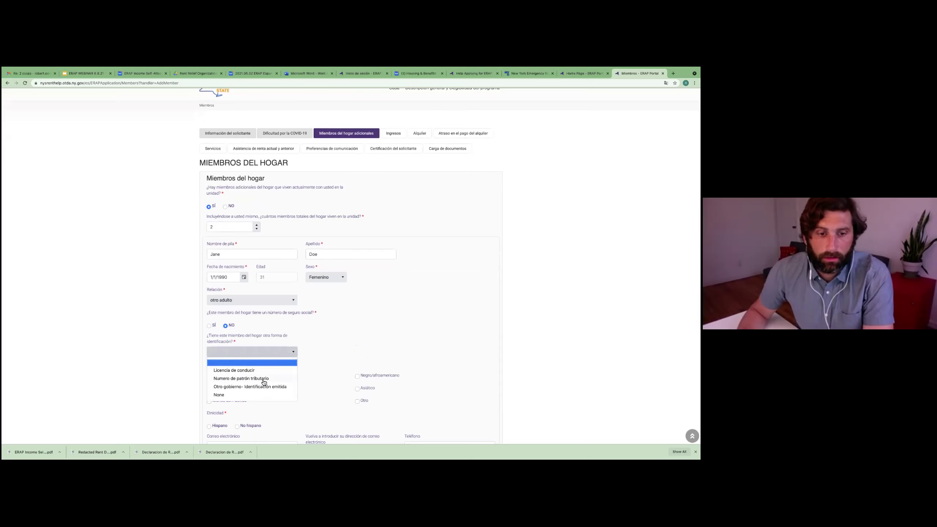
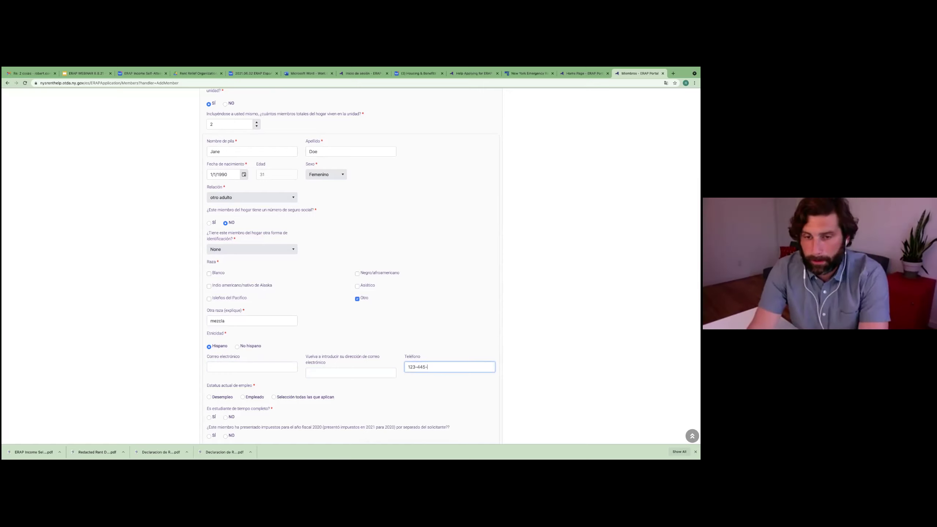
# Step: Mark the member as Desempleo, not a full-time student, and not filing 2020 taxes separately
pyautogui.scroll(-2, 392, 370)
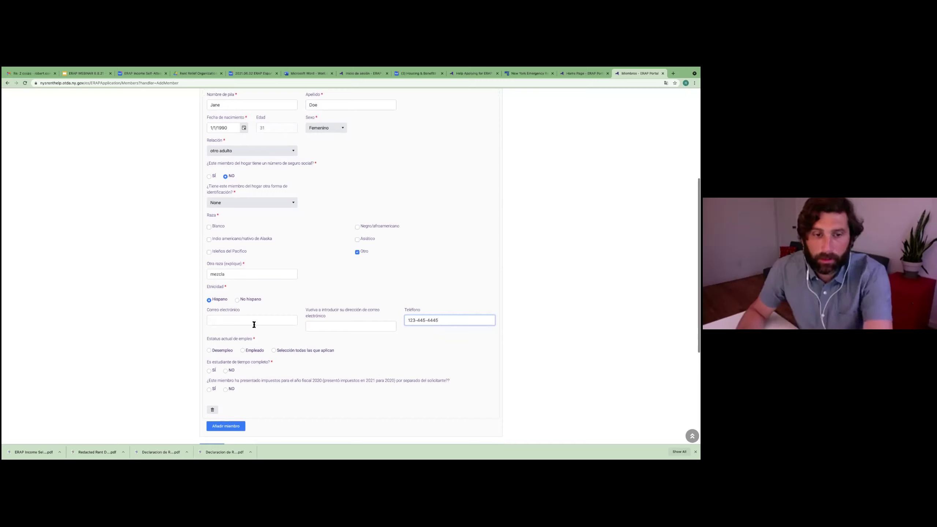
pyautogui.click(209, 350)
pyautogui.scroll(-1, 259, 360)
pyautogui.click(225, 357)
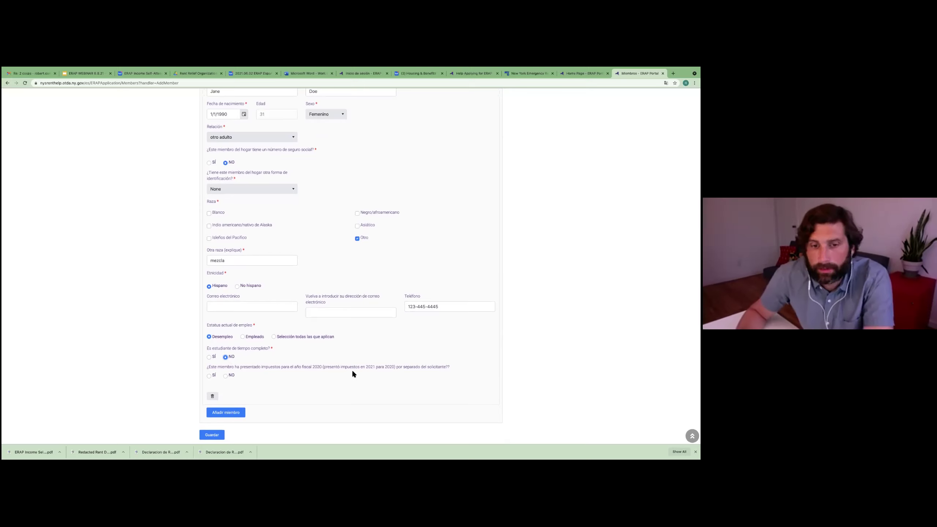
pyautogui.click(229, 376)
pyautogui.click(214, 376)
pyautogui.scroll(-2, 290, 354)
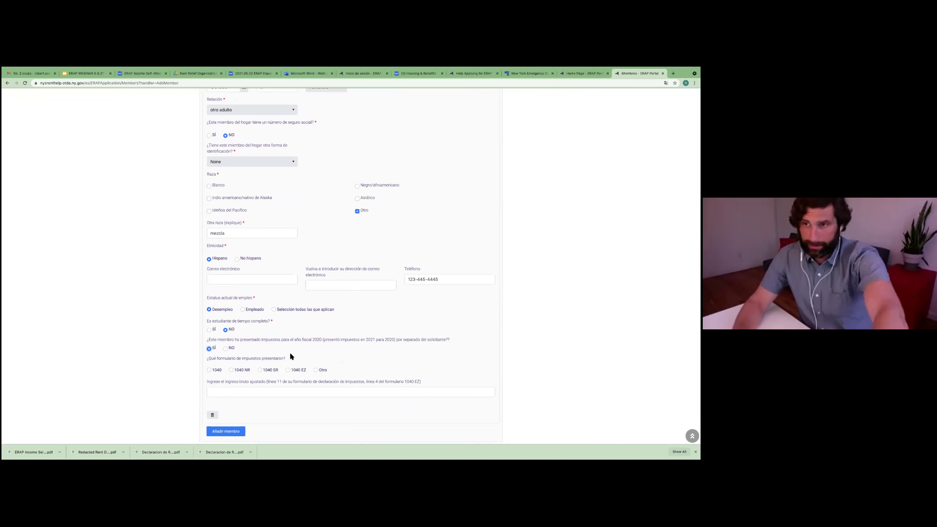
pyautogui.click(226, 349)
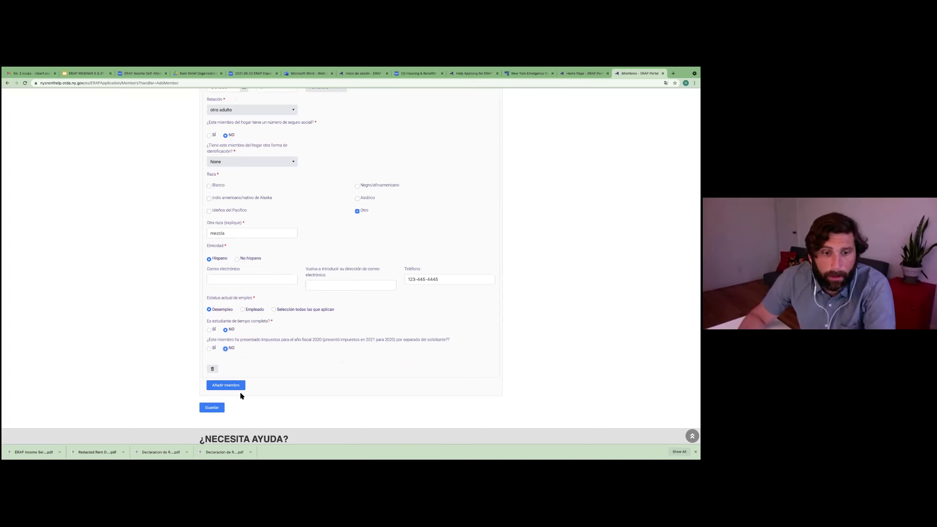
# Step: Save the additional household member's details with Guardar
pyautogui.scroll(3, 323, 341)
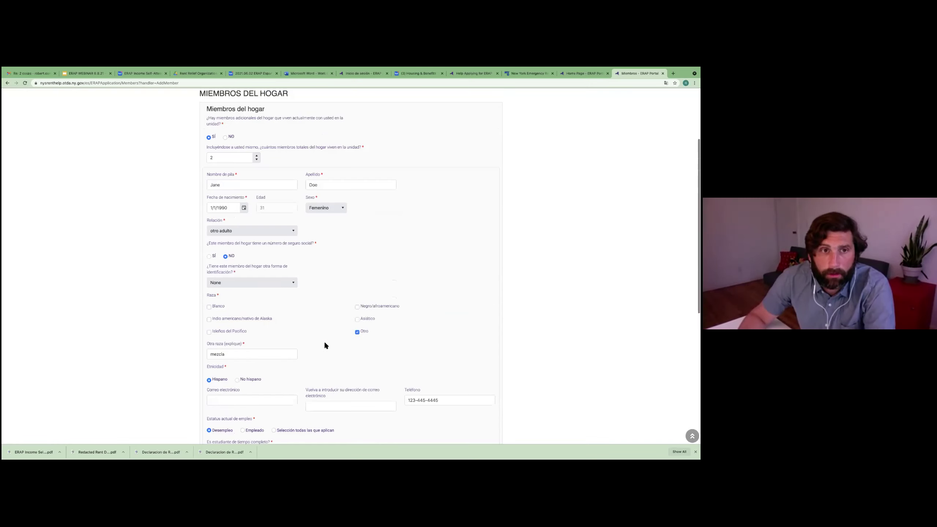
pyautogui.scroll(1, 323, 341)
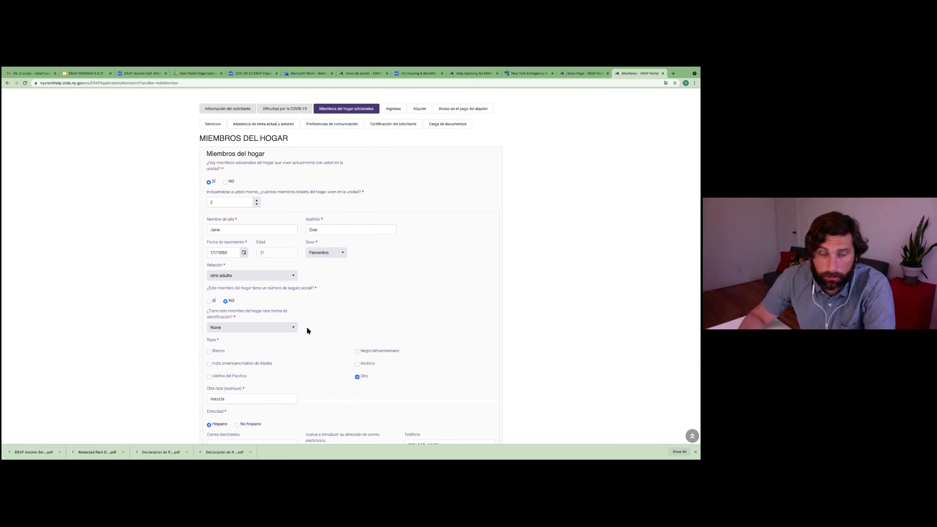
pyautogui.scroll(-8, 313, 336)
pyautogui.click(218, 266)
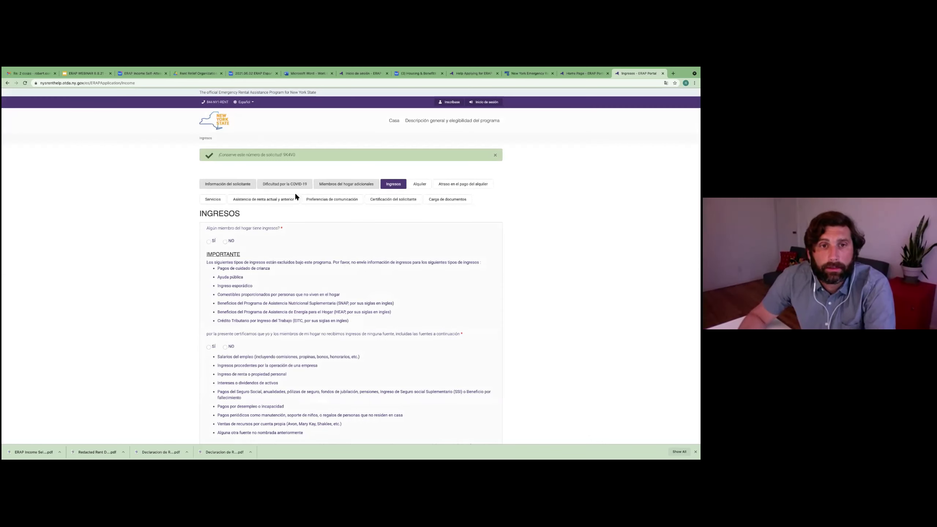
# Step: Answer Sí to household income, No to public assistance/SSI and Medicaid, then add the first member's income
pyautogui.moveTo(287, 156); pyautogui.dragTo(284, 155)
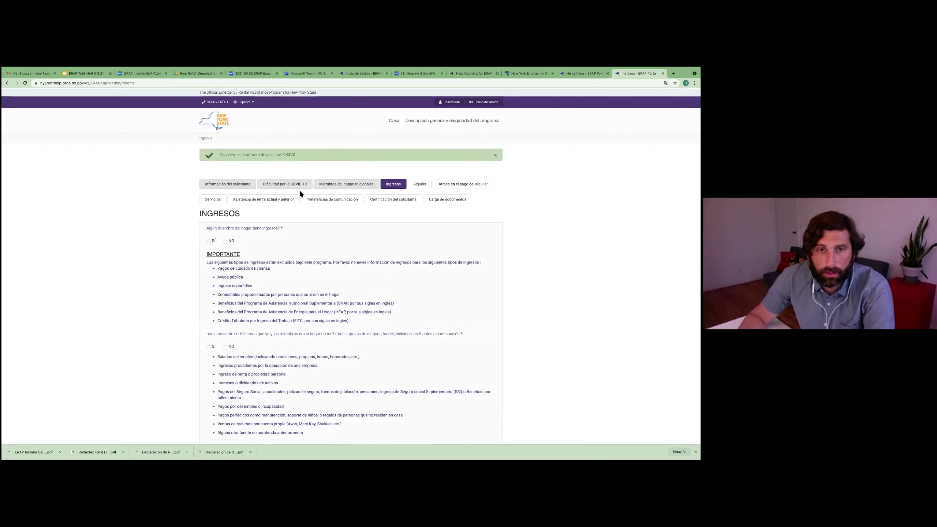
pyautogui.scroll(-1, 342, 204)
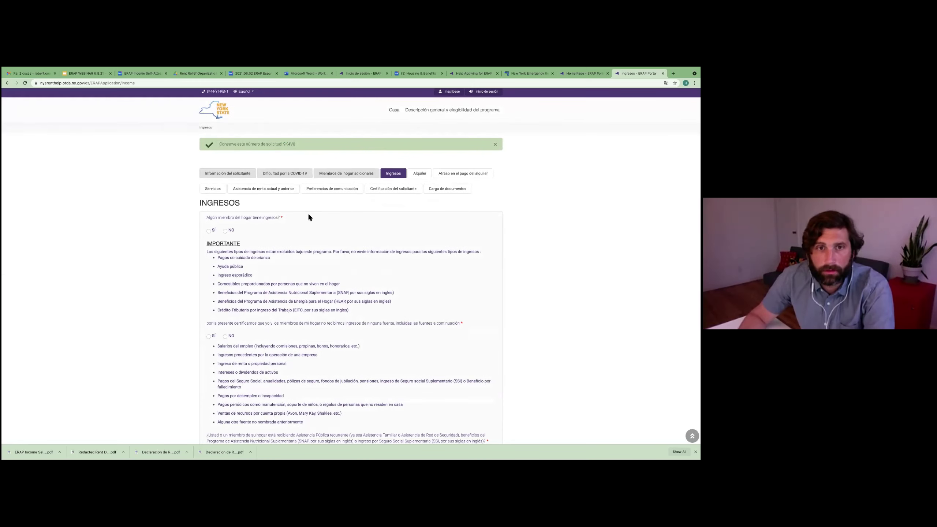
pyautogui.scroll(-1, 369, 201)
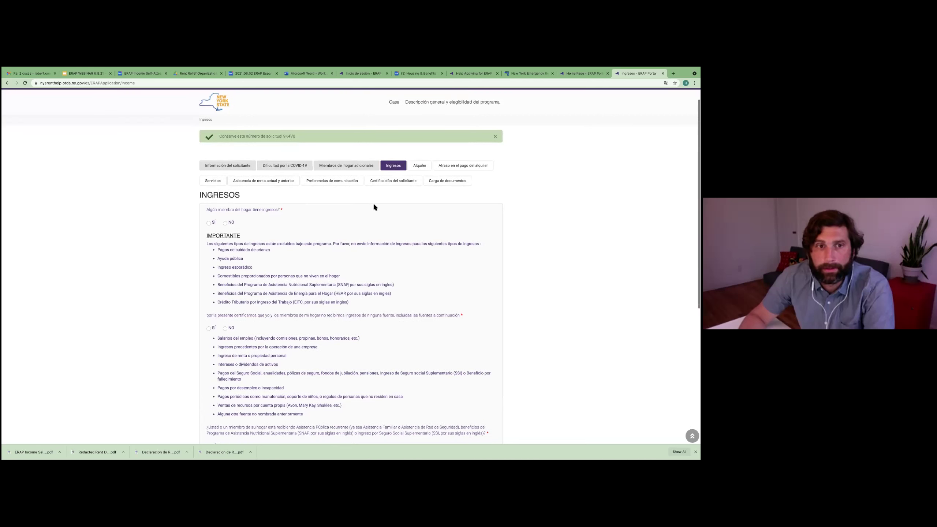
pyautogui.scroll(-1, 362, 218)
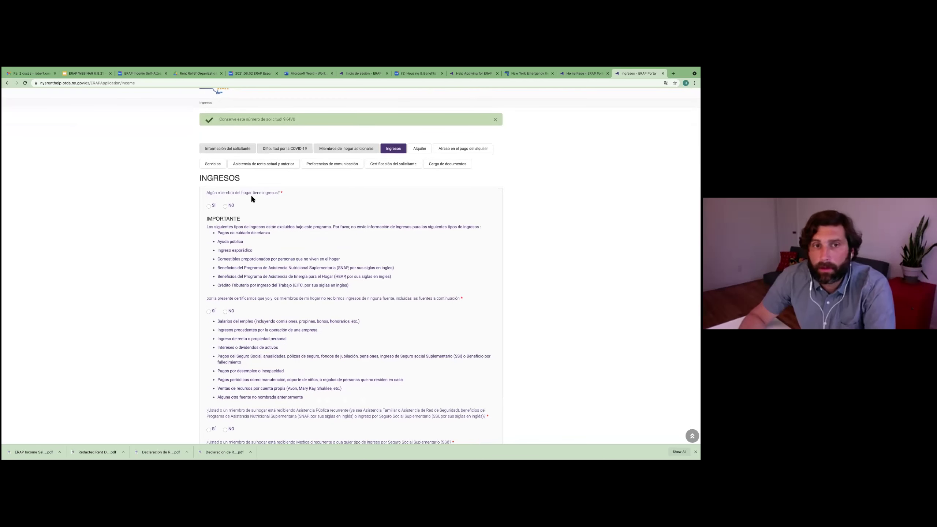
pyautogui.click(209, 207)
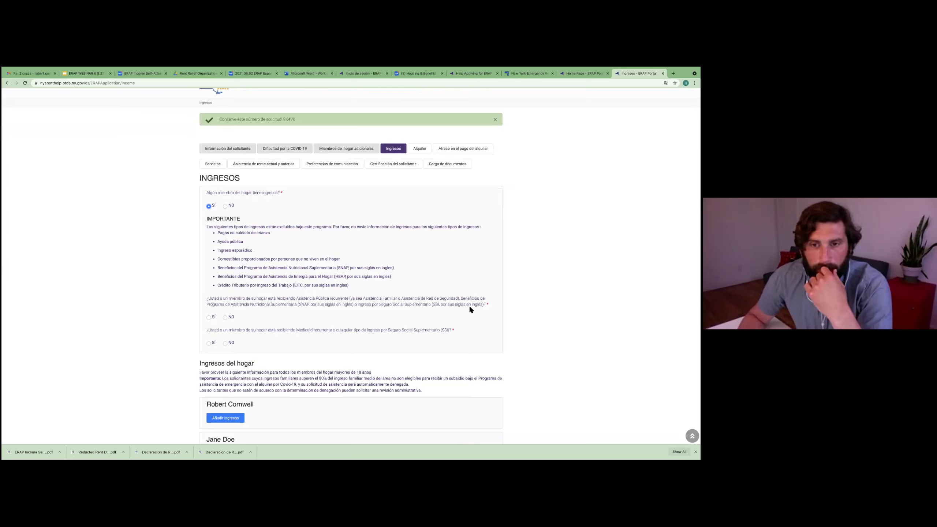
pyautogui.click(226, 318)
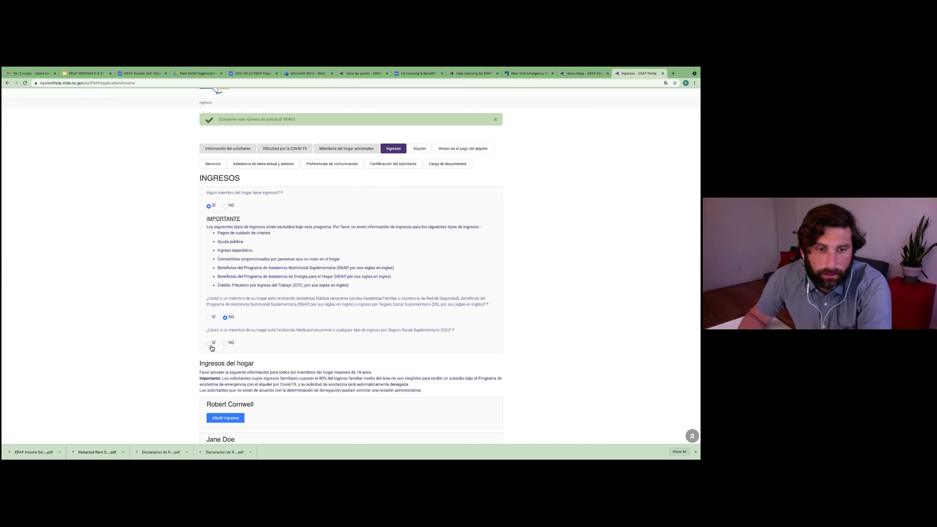
pyautogui.click(226, 345)
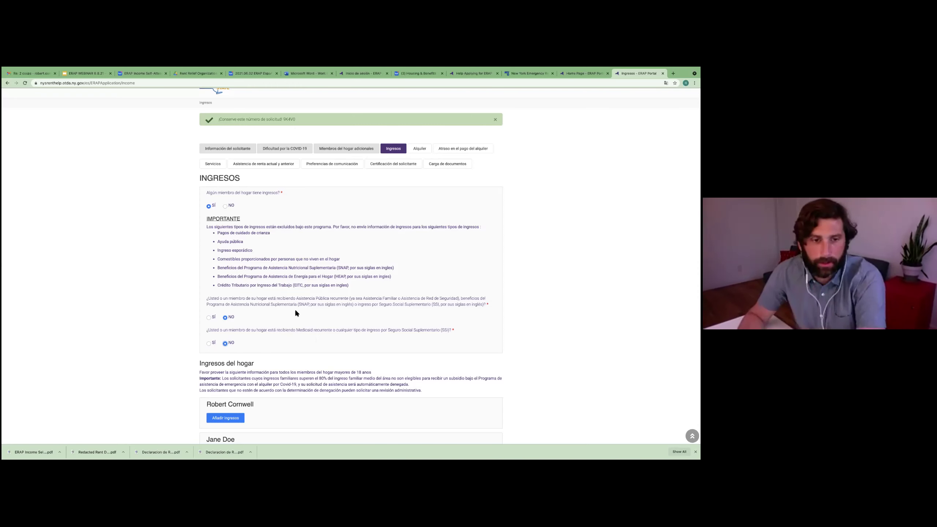
pyautogui.scroll(-1, 295, 312)
pyautogui.scroll(-1, 295, 313)
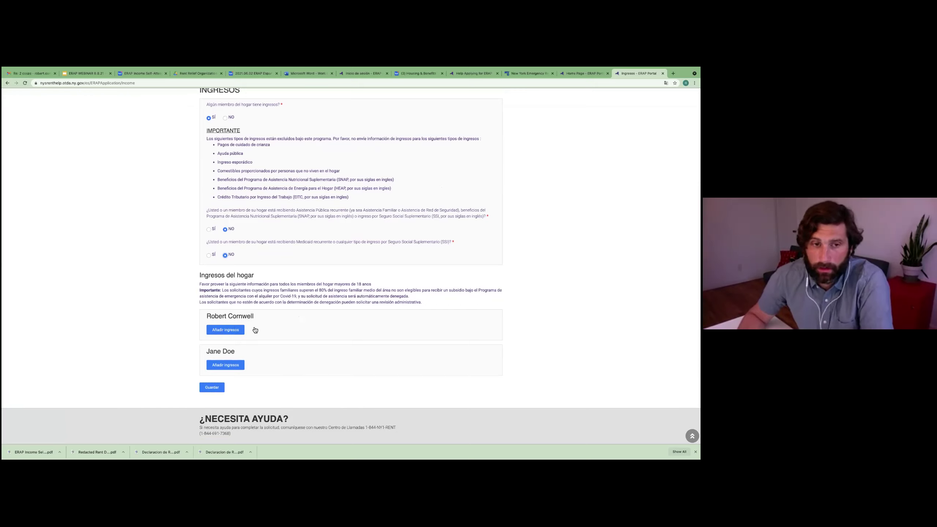
pyautogui.click(227, 330)
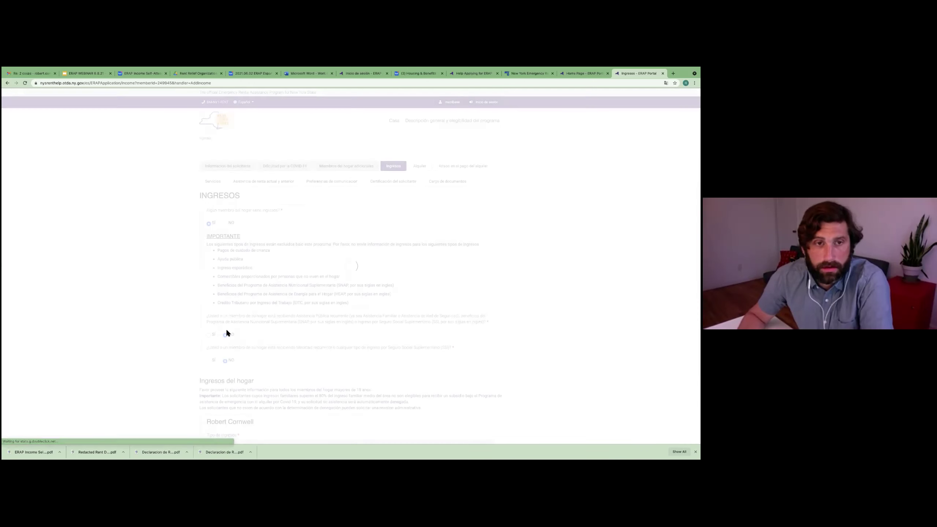
# Step: Add Employment income of 480 paid weekly for the first member and save it
pyautogui.scroll(-4, 286, 265)
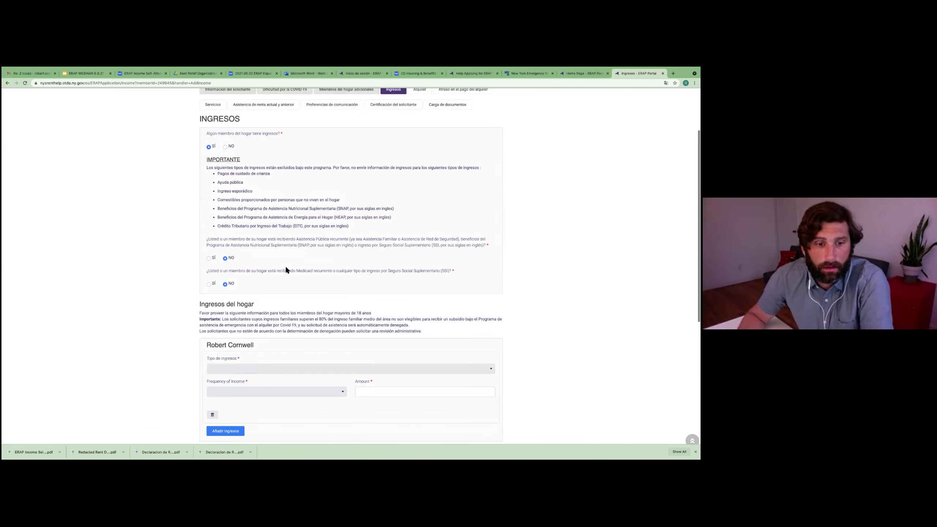
pyautogui.click(261, 298)
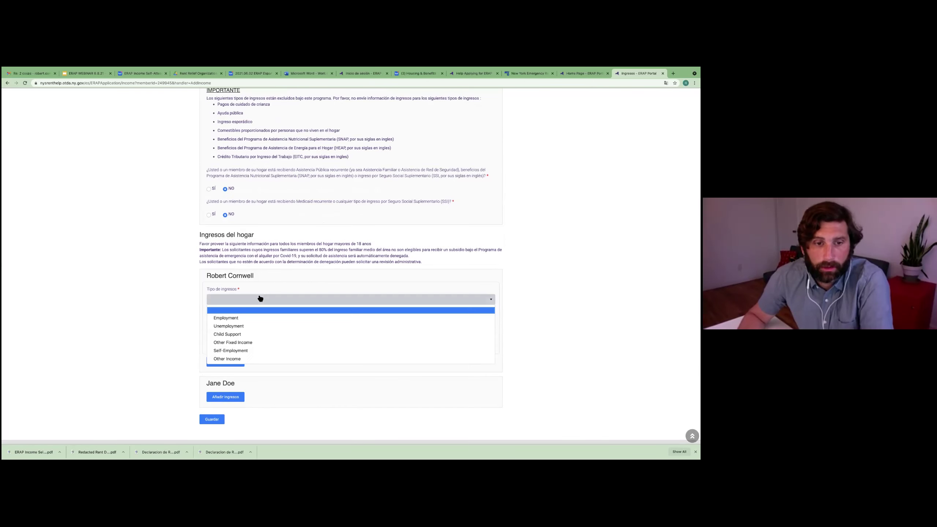
pyautogui.click(249, 318)
pyautogui.click(250, 324)
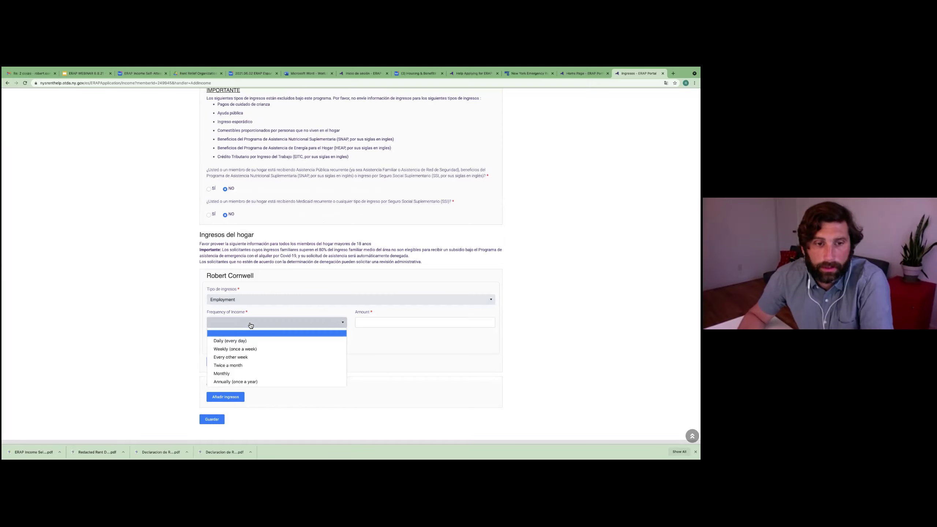
pyautogui.click(246, 349)
pyautogui.click(365, 323)
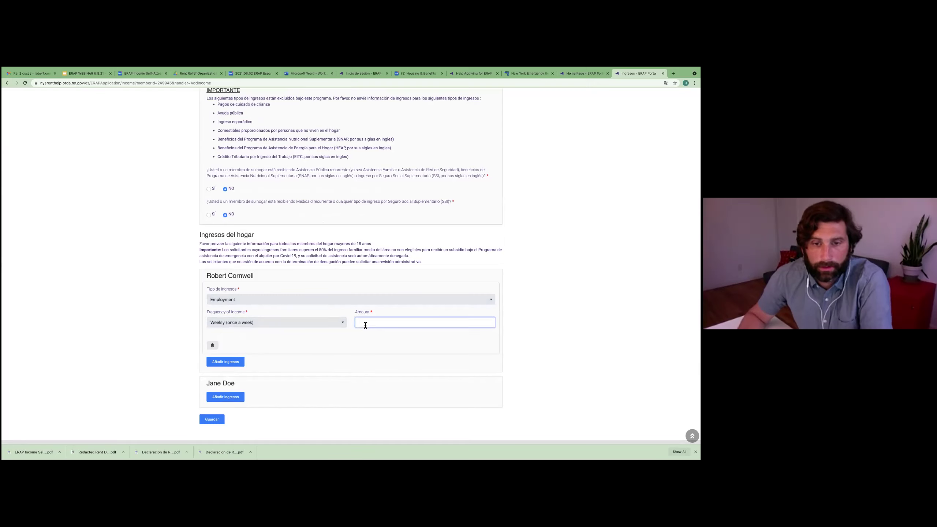
pyautogui.write('480')
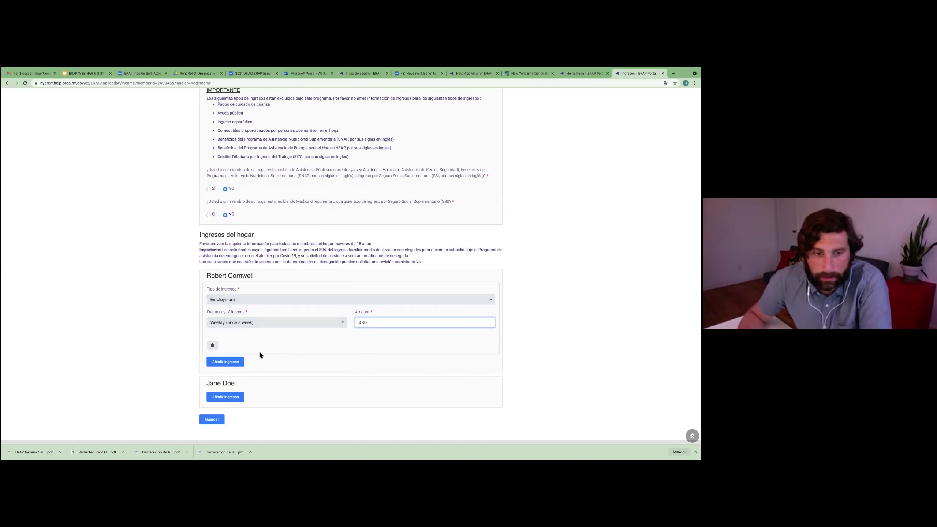
pyautogui.scroll(-2, 328, 348)
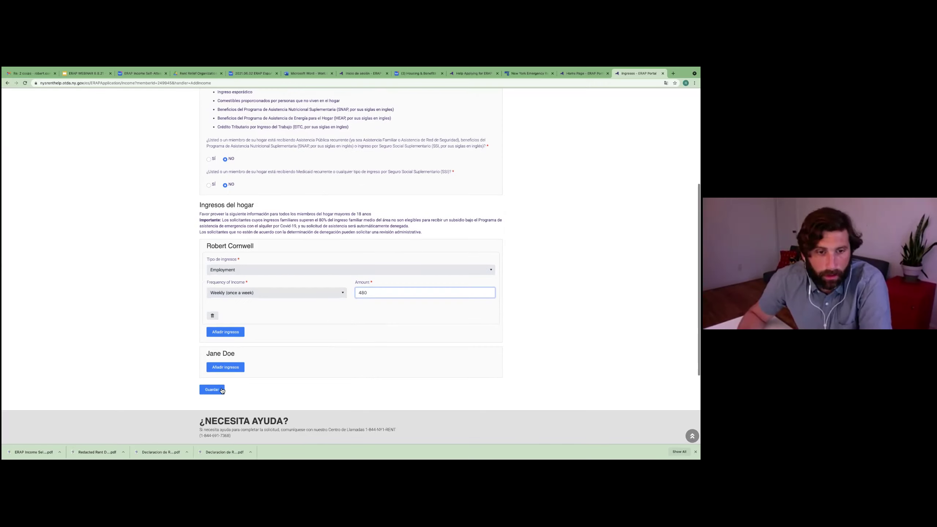
pyautogui.click(342, 294)
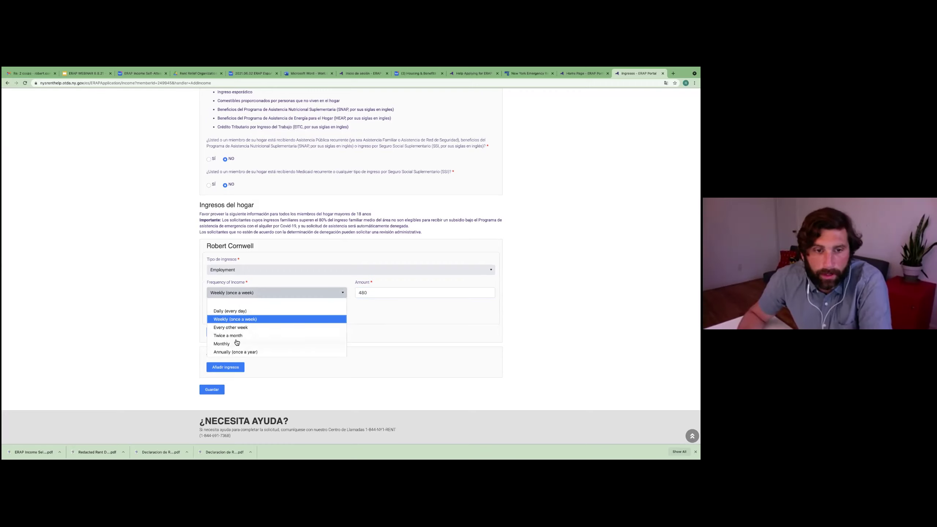
pyautogui.click(395, 311)
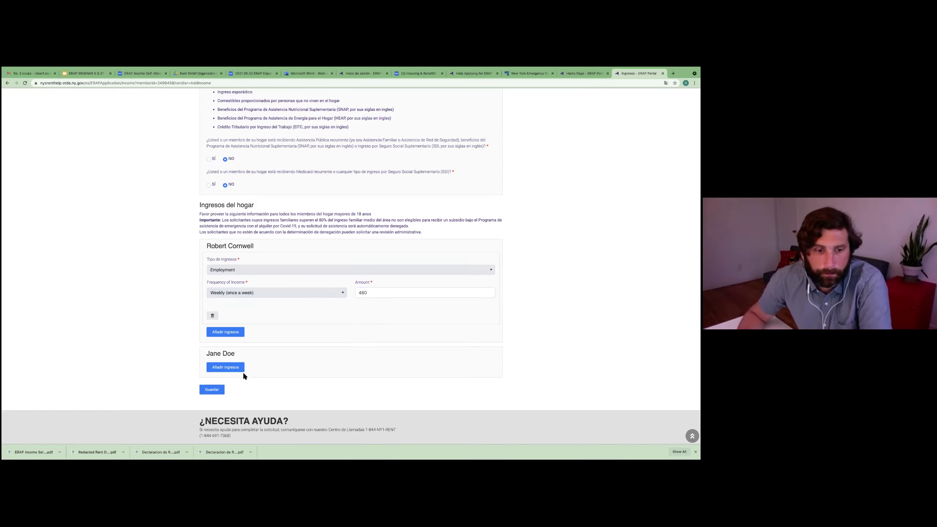
pyautogui.click(212, 391)
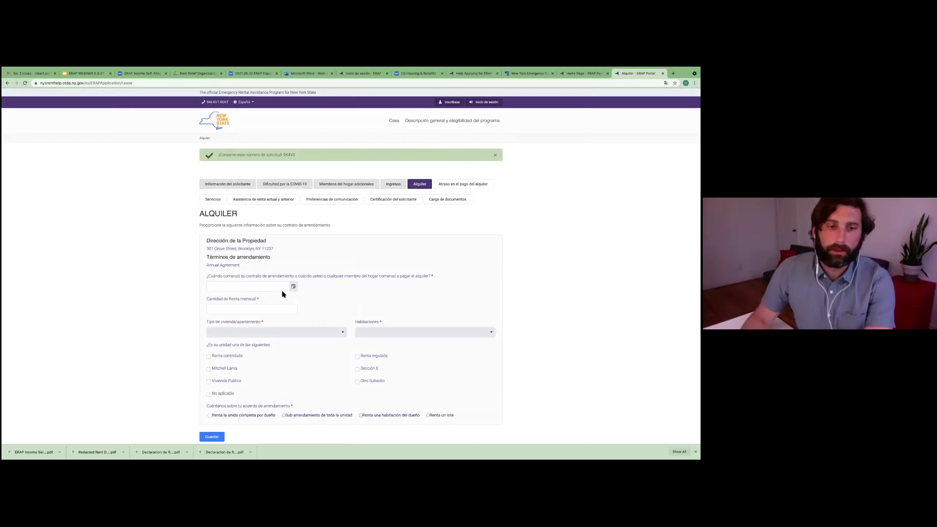
# Step: Enter lease start 01/01/2010, monthly rent 1000, housing type Apartamento with 1 habitación
pyautogui.click(270, 290)
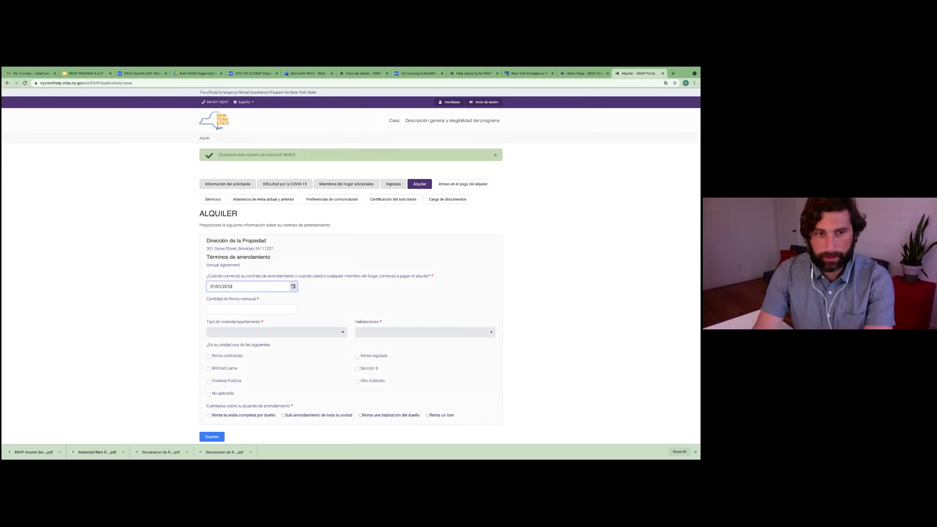
pyautogui.press('Tab')
pyautogui.write('1000')
pyautogui.click(288, 334)
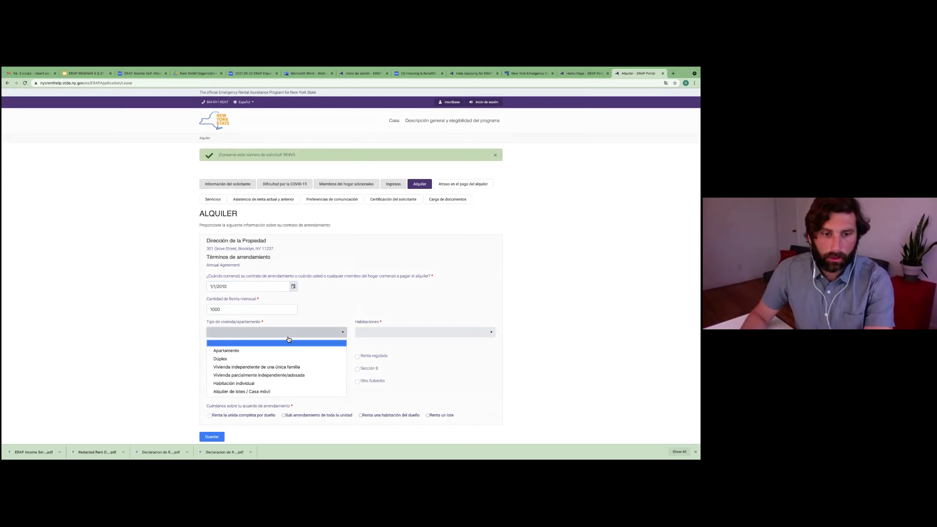
pyautogui.click(258, 353)
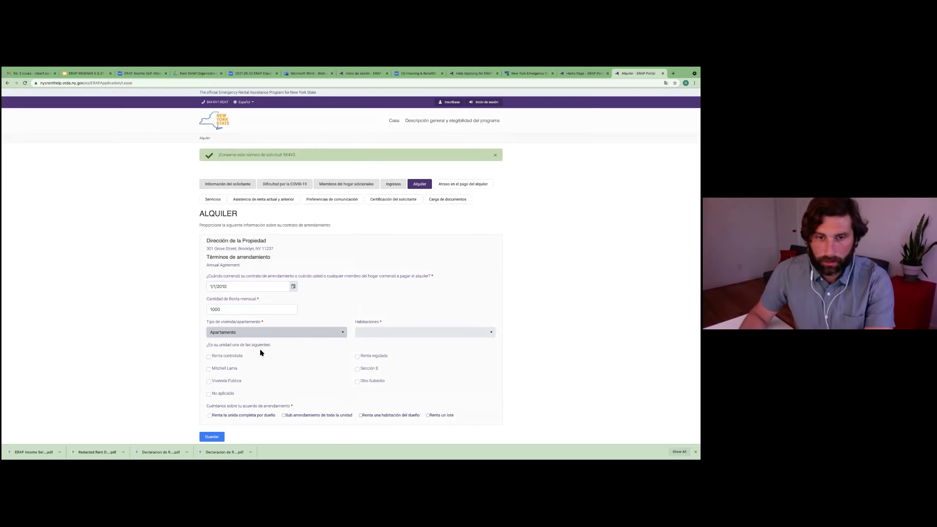
pyautogui.click(378, 334)
pyautogui.click(381, 358)
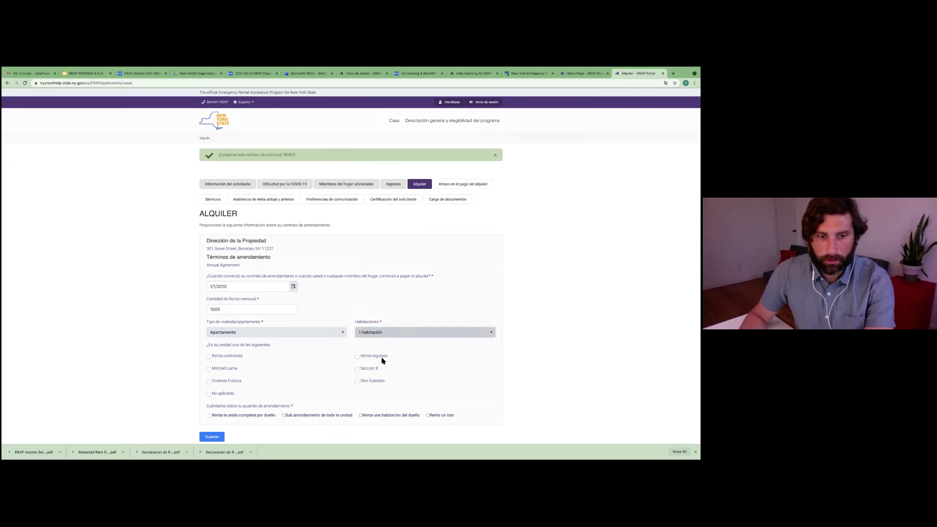
# Step: Mark the unit as Renta regulada, leaving Renta controlada and No aplicable unchecked
pyautogui.scroll(-1, 302, 351)
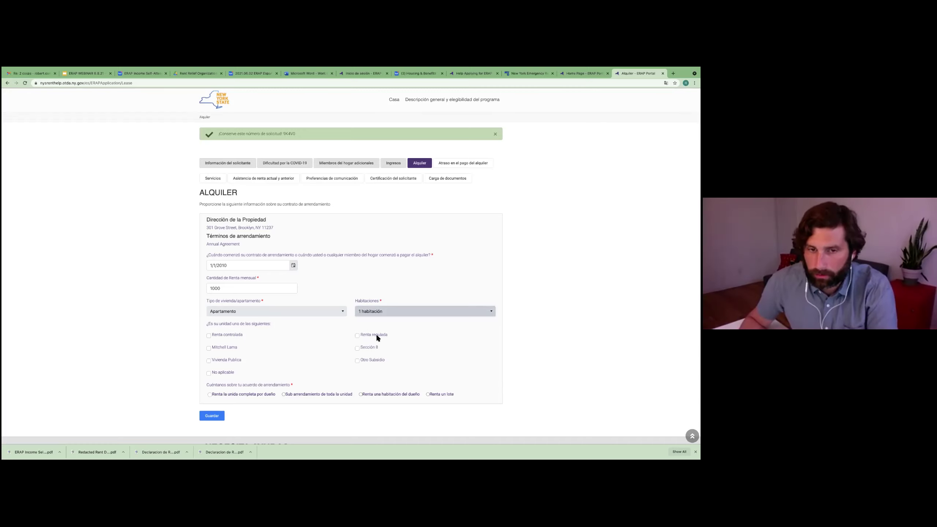
pyautogui.click(357, 336)
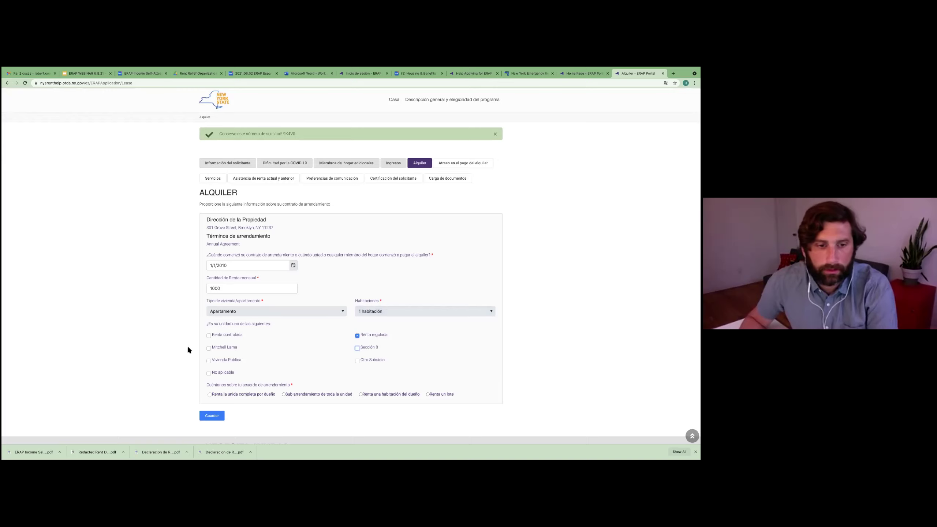
pyautogui.click(209, 361)
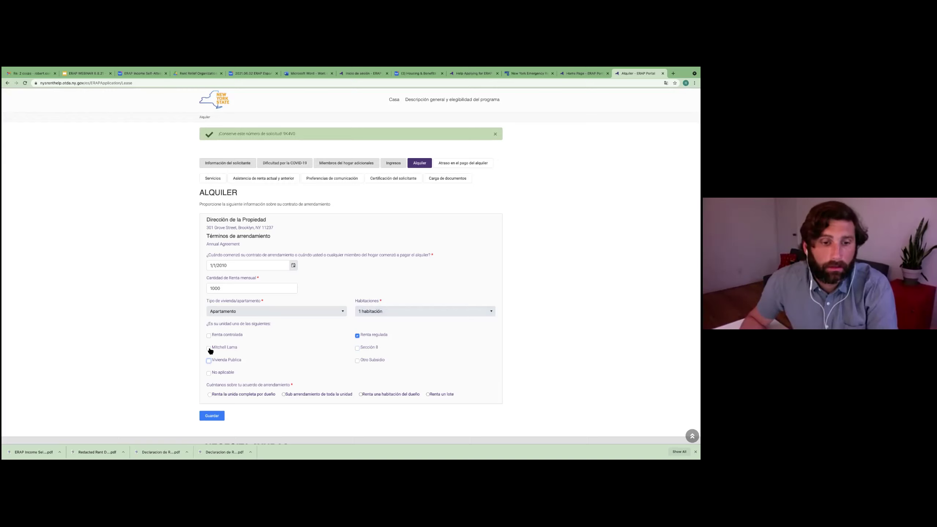
pyautogui.click(209, 336)
pyautogui.click(209, 336)
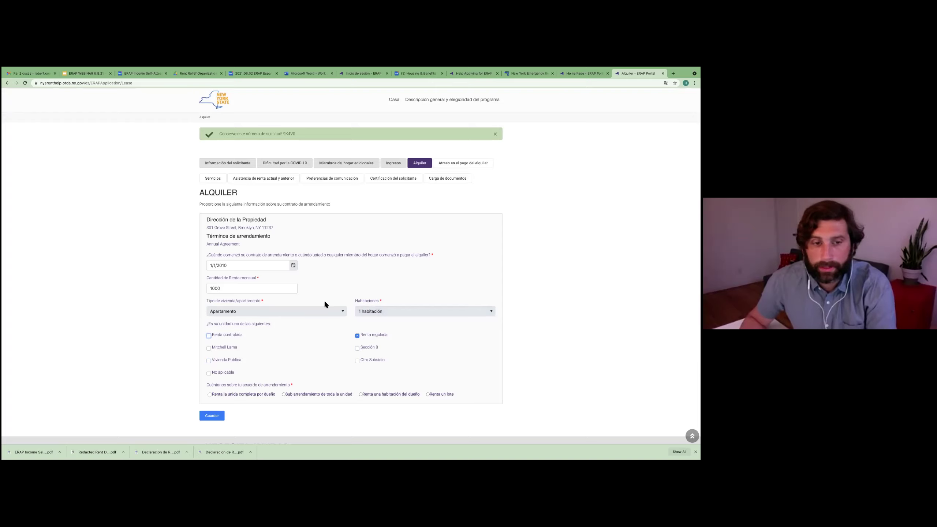
pyautogui.click(357, 337)
pyautogui.doubleClick(209, 375)
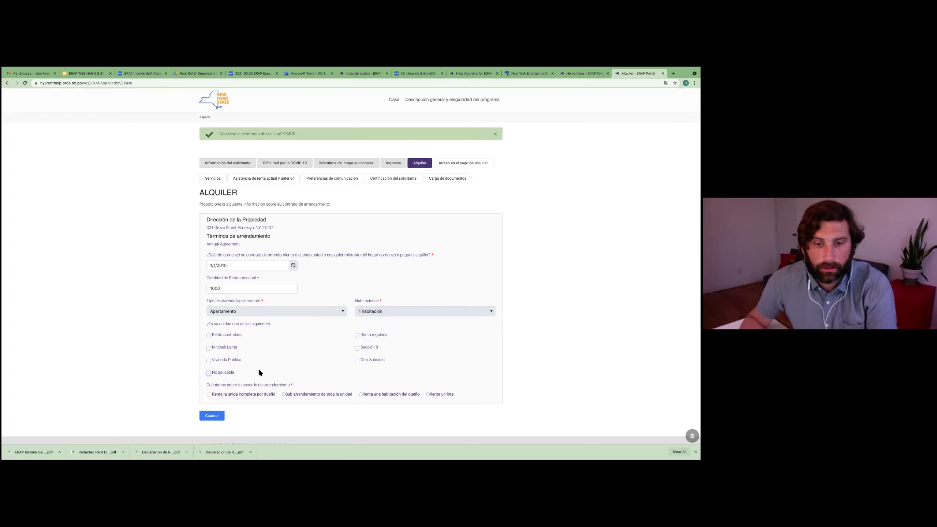
pyautogui.click(356, 334)
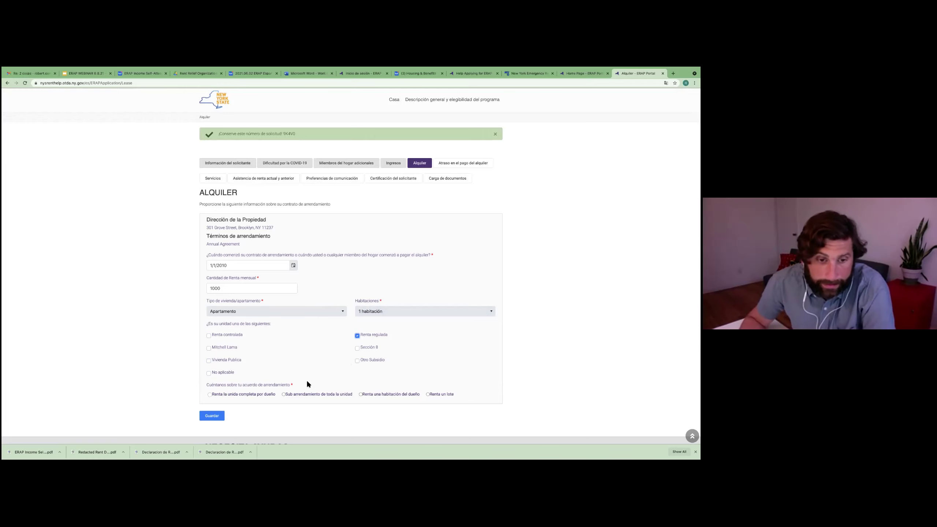
pyautogui.scroll(-1, 306, 382)
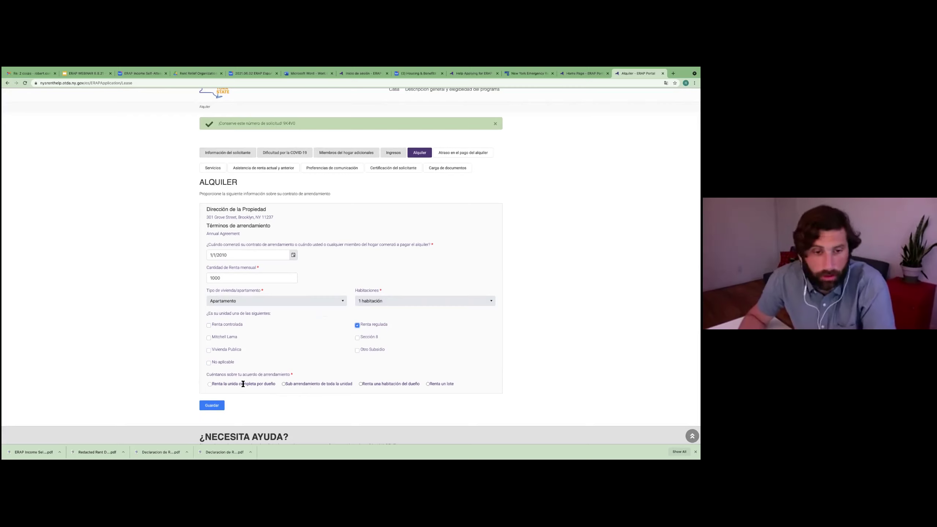
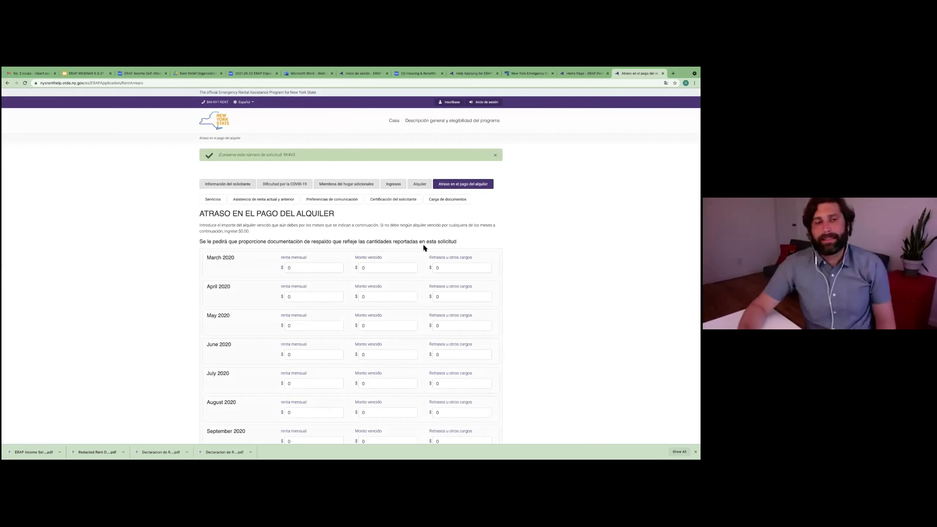
# Step: Enter 1000 as the monthly rent for March through June 2020
pyautogui.scroll(-1, 481, 265)
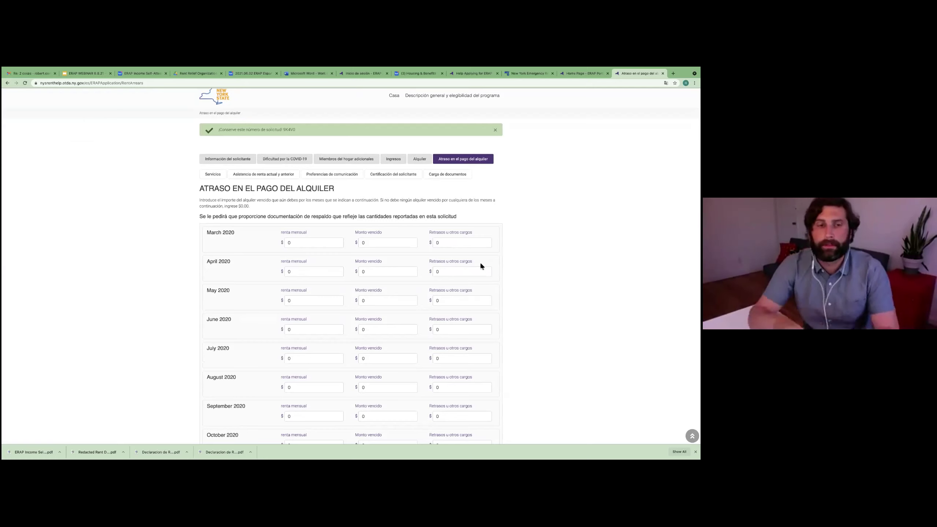
pyautogui.scroll(-5, 280, 218)
pyautogui.scroll(2, 240, 176)
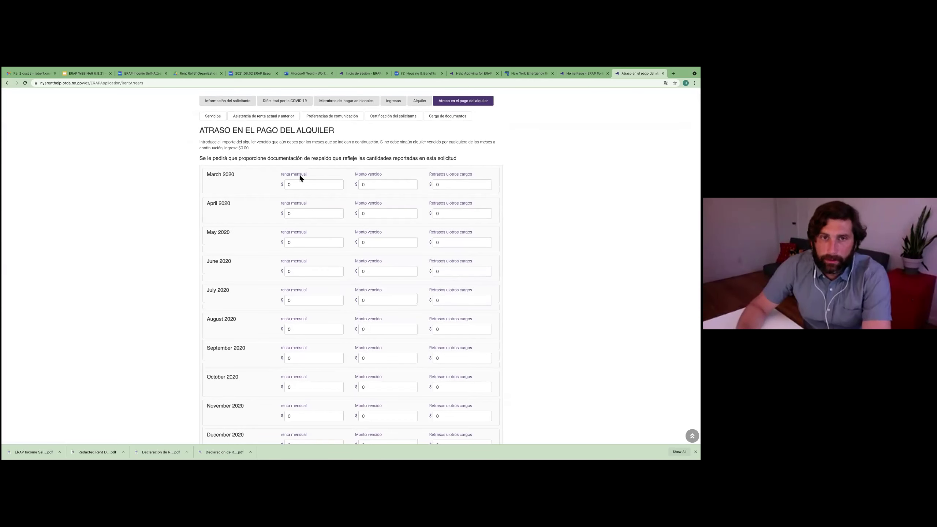
pyautogui.click(299, 186)
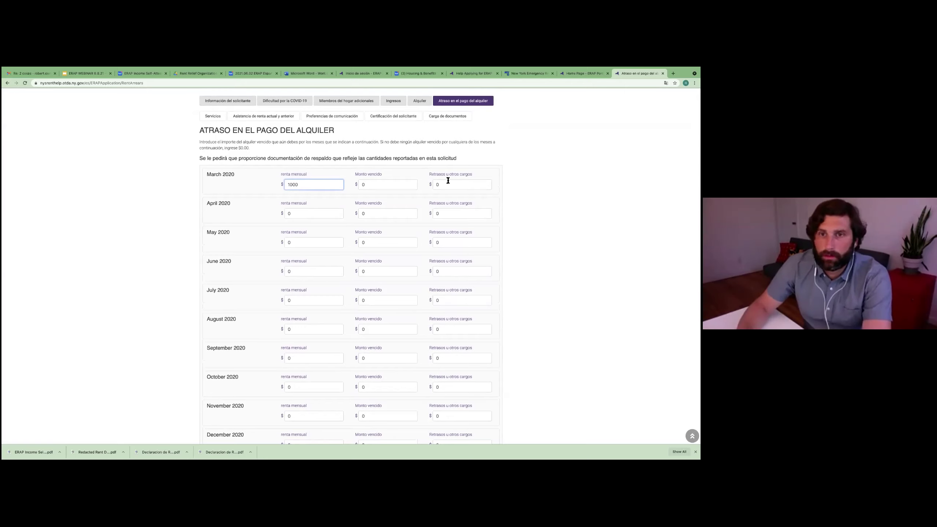
pyautogui.click(387, 188)
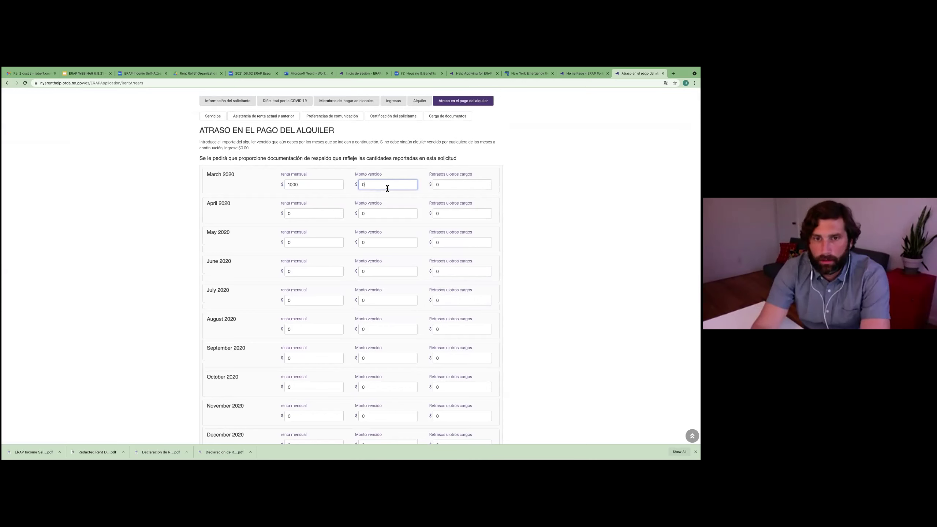
pyautogui.scroll(3, 387, 188)
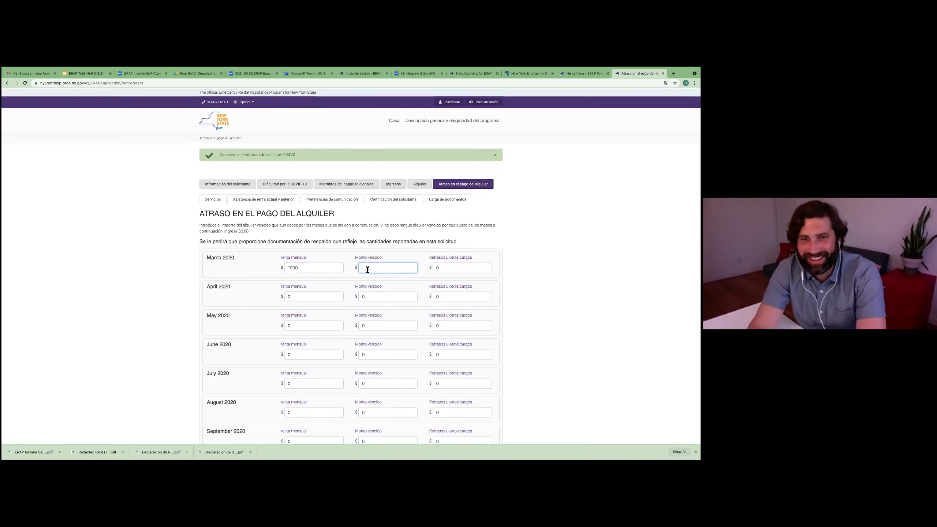
pyautogui.write('09')
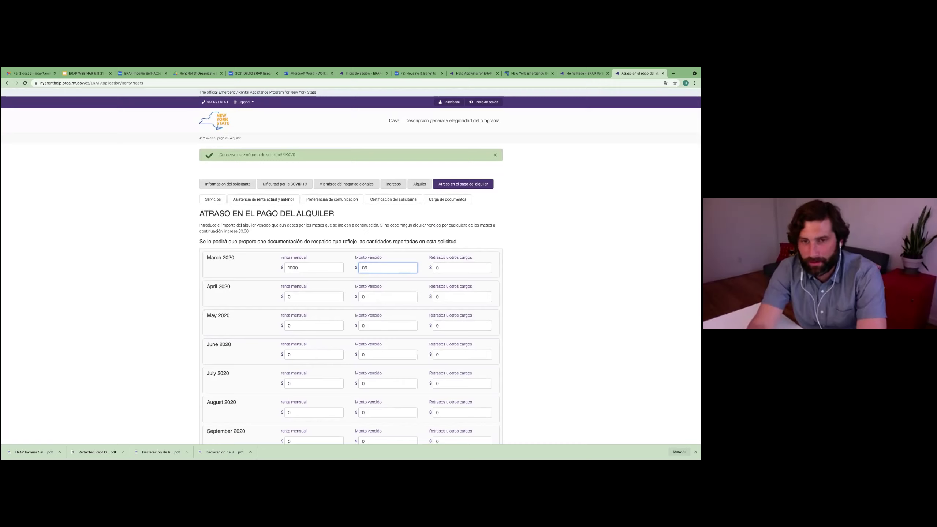
pyautogui.click(324, 296)
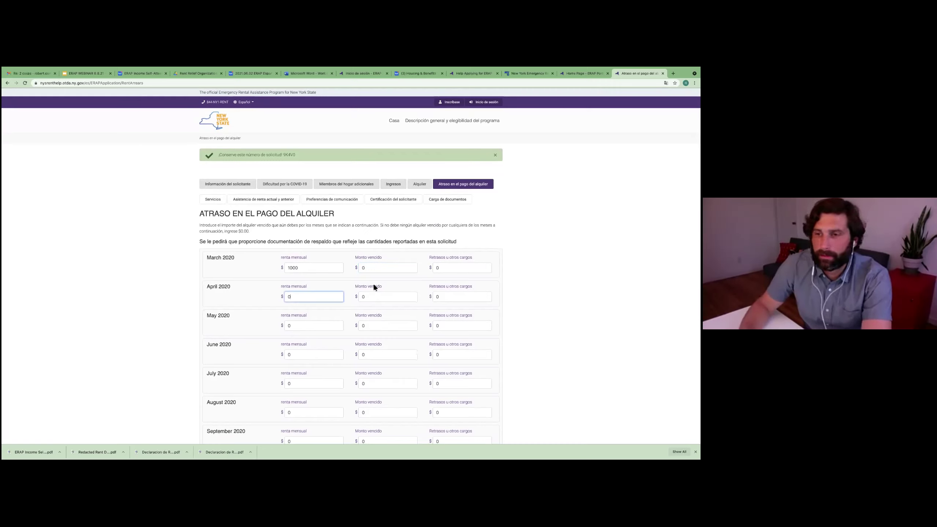
pyautogui.write('1000')
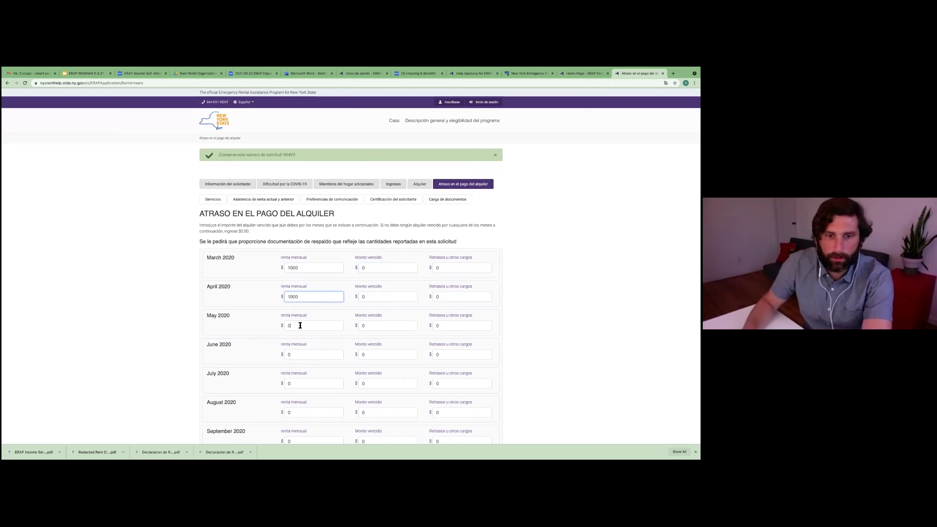
pyautogui.click(301, 325)
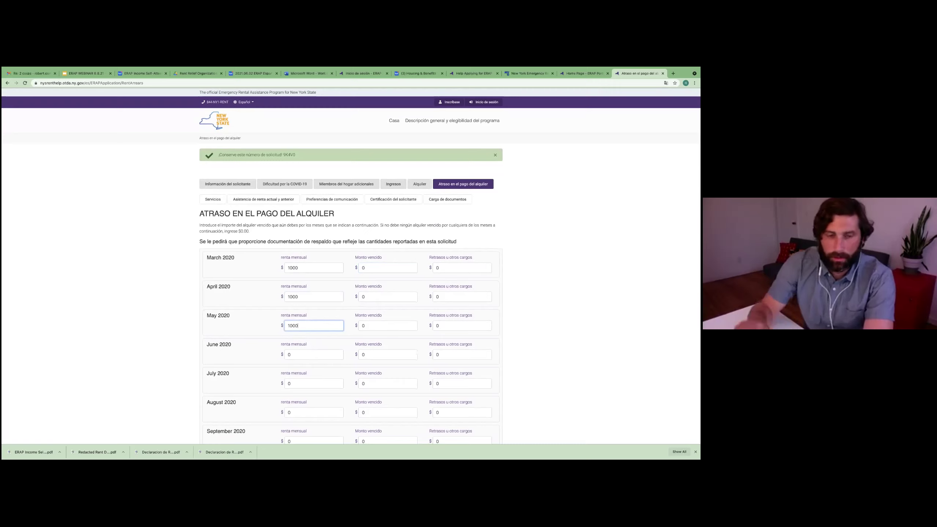
pyautogui.click(292, 355)
pyautogui.write('1000')
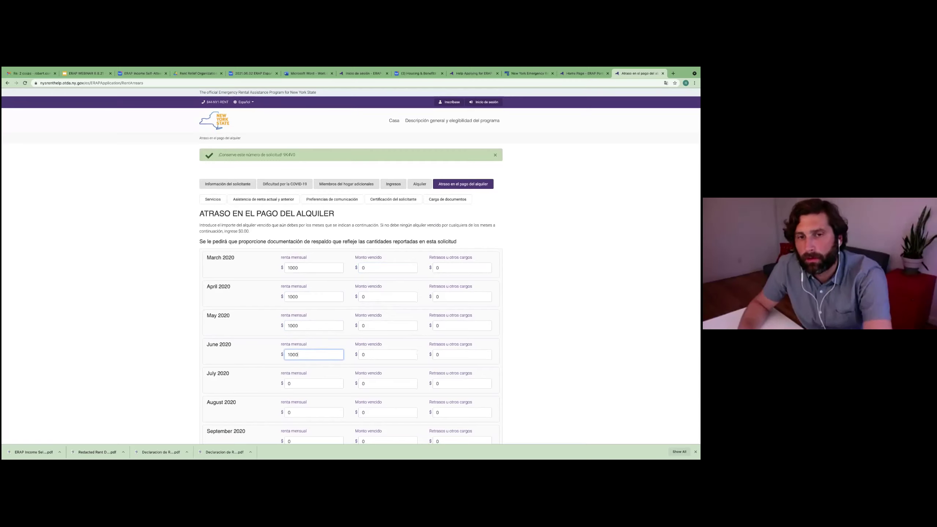
# Step: Replace the past-due amounts with 500 for March, April and May 2020
pyautogui.click(373, 270)
pyautogui.press('BackSpace')
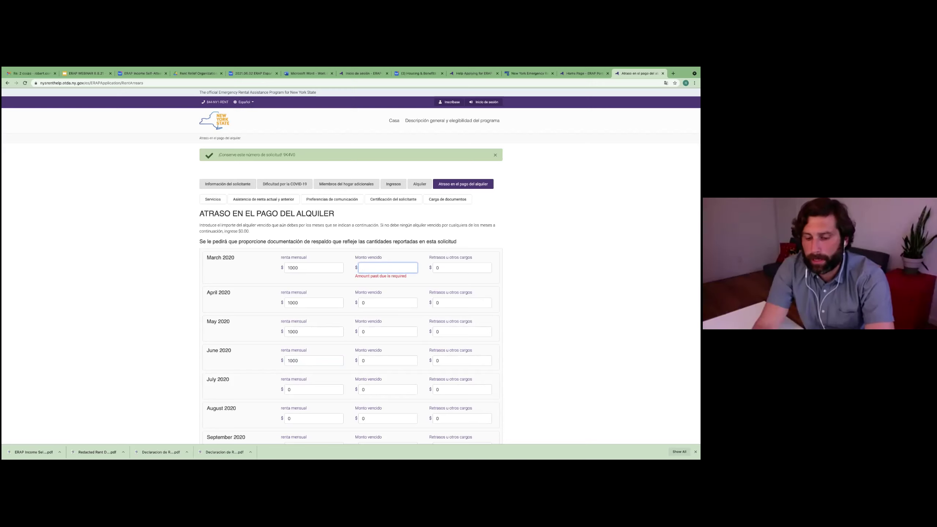
pyautogui.write('500')
pyautogui.click(469, 268)
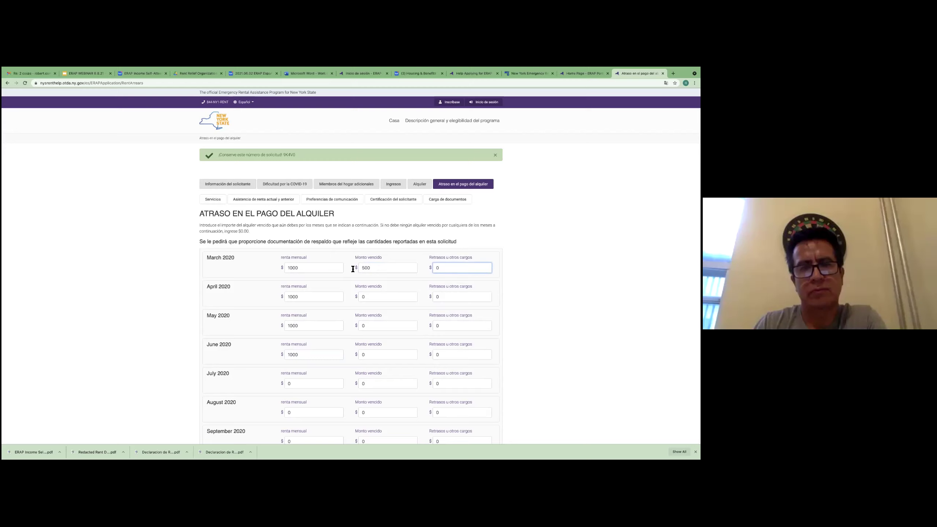
pyautogui.doubleClick(372, 297)
pyautogui.write('500')
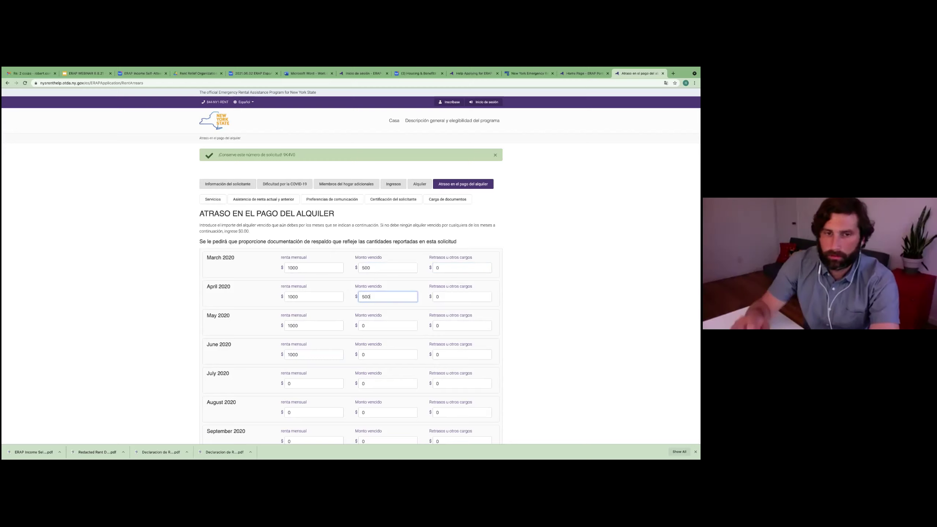
pyautogui.doubleClick(364, 326)
pyautogui.press('BackSpace')
pyautogui.write('500')
pyautogui.click(367, 355)
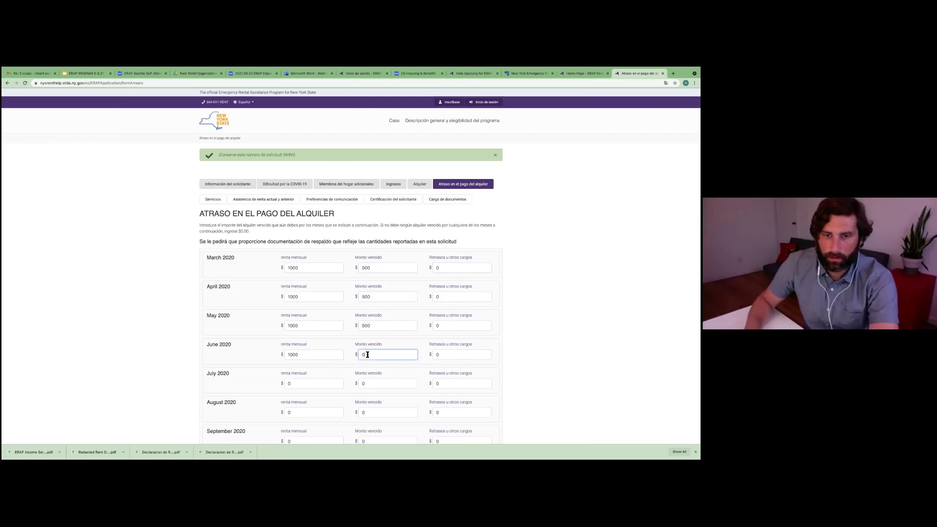
# Step: Enter 500 owed for June and July 2020
pyautogui.write('500')
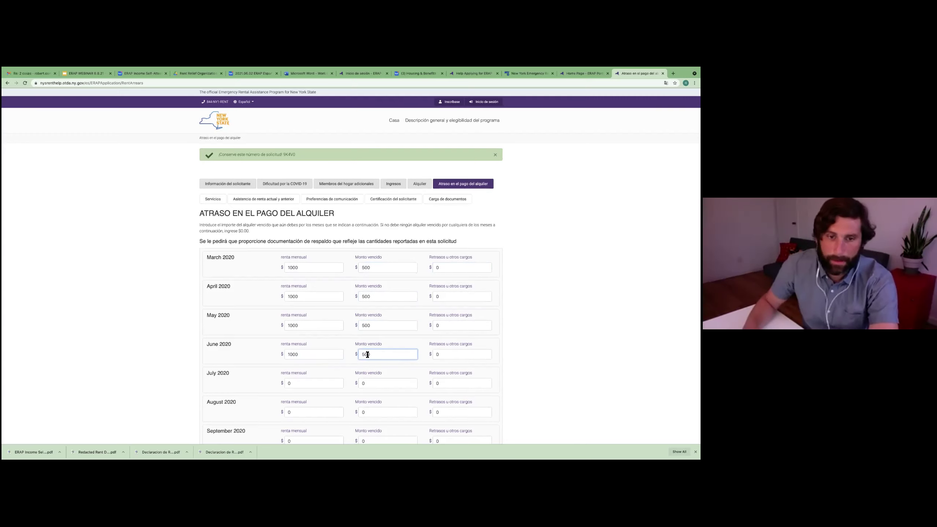
pyautogui.scroll(-3, 318, 352)
pyautogui.click(294, 318)
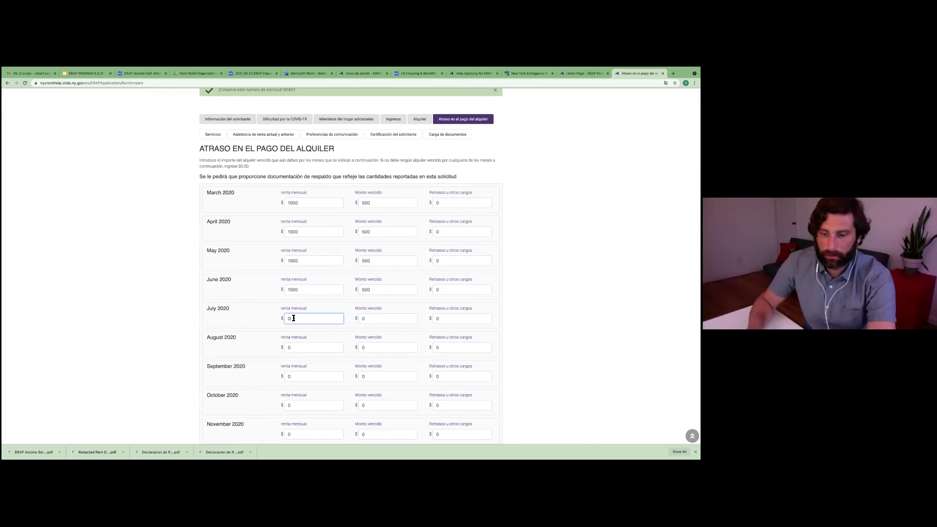
pyautogui.press('BackSpace')
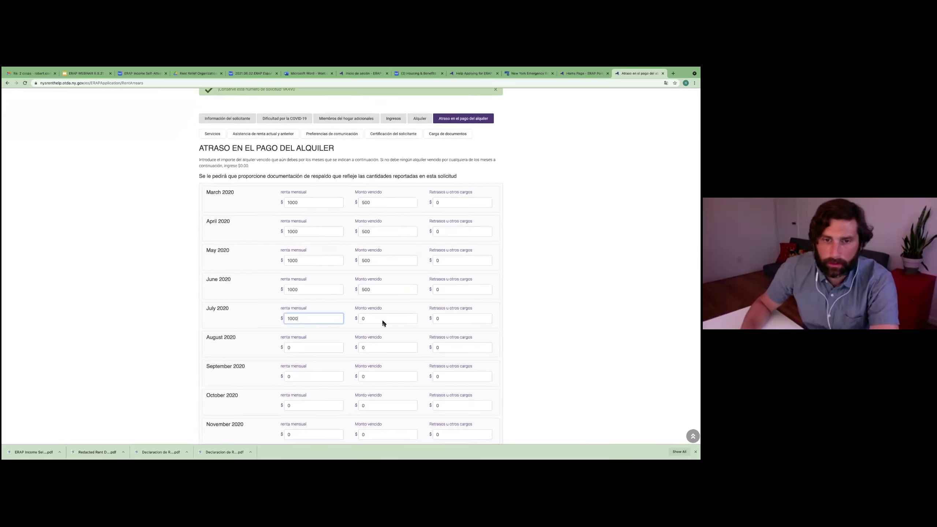
pyautogui.scroll(5, 382, 318)
pyautogui.scroll(-3, 381, 263)
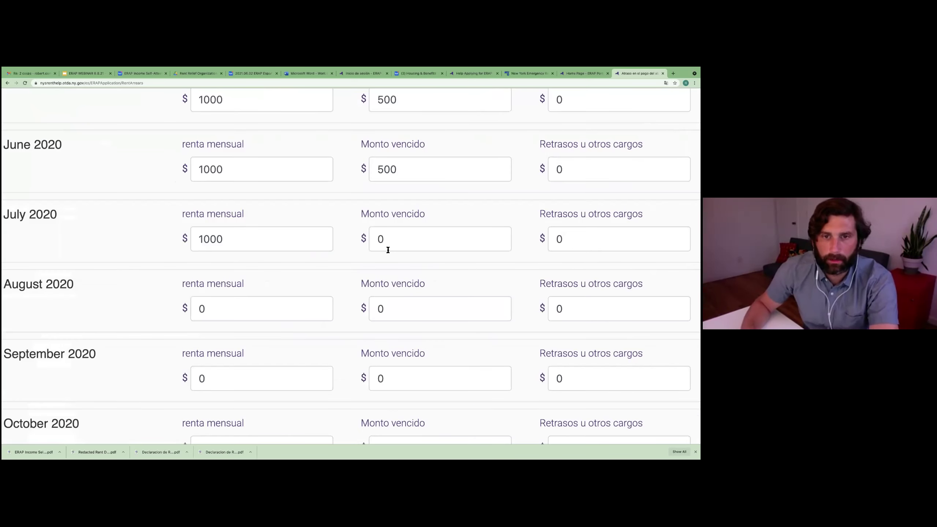
pyautogui.scroll(-3, 387, 249)
pyautogui.doubleClick(385, 248)
pyautogui.write('500')
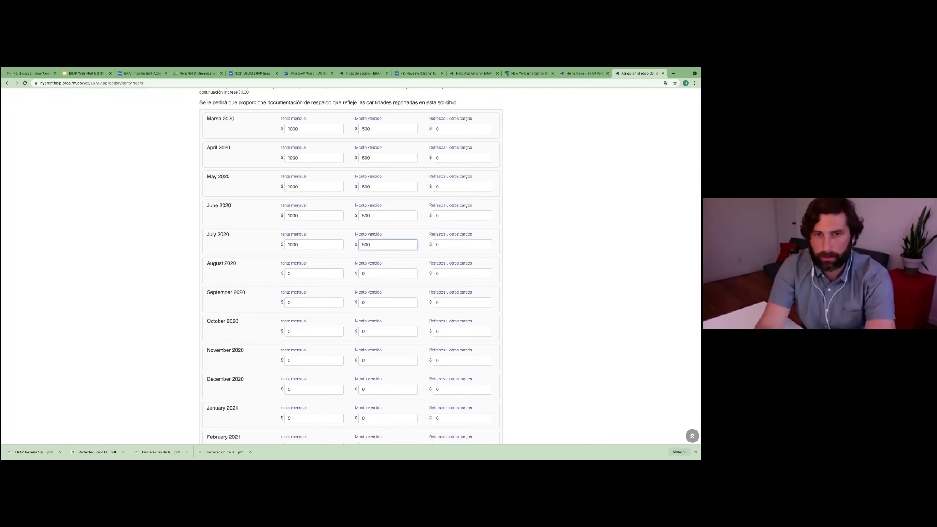
# Step: Enter 1000 monthly rent for August 2020 through January 2021
pyautogui.click(322, 274)
pyautogui.write('1000')
pyautogui.click(310, 302)
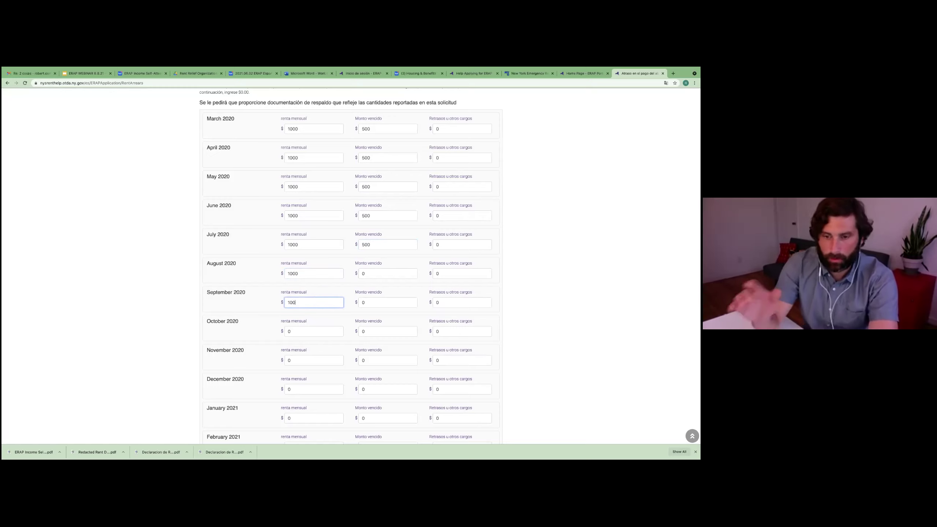
pyautogui.write('1000')
pyautogui.click(303, 332)
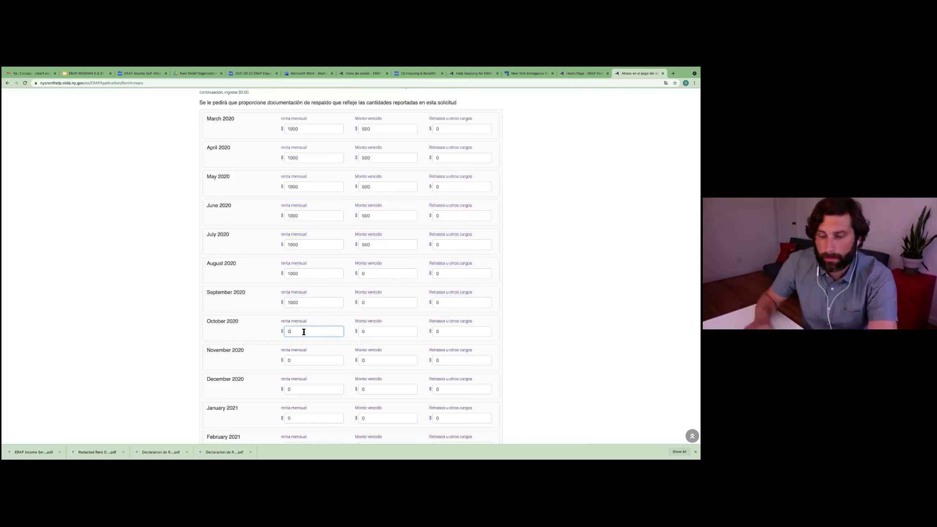
pyautogui.write('1000')
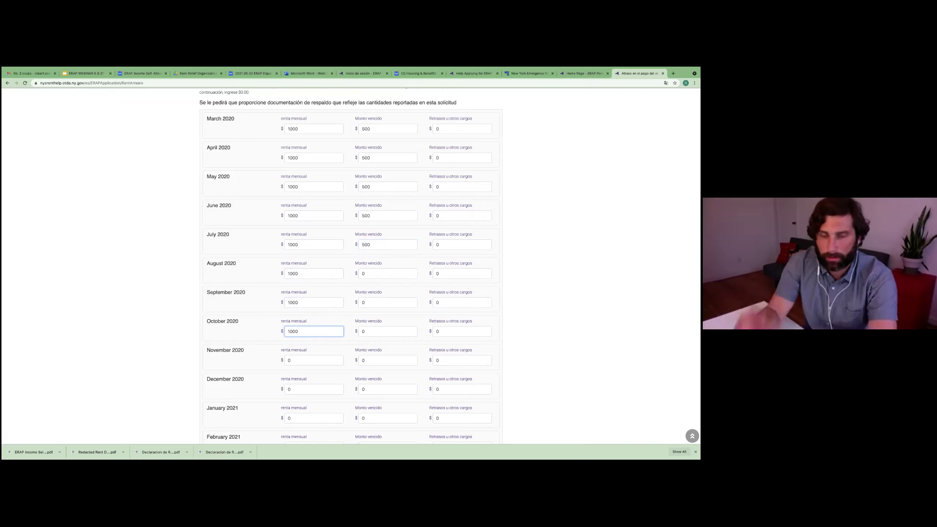
pyautogui.click(303, 359)
pyautogui.write('10-0')
pyautogui.press('BackSpace')
pyautogui.press('BackSpace')
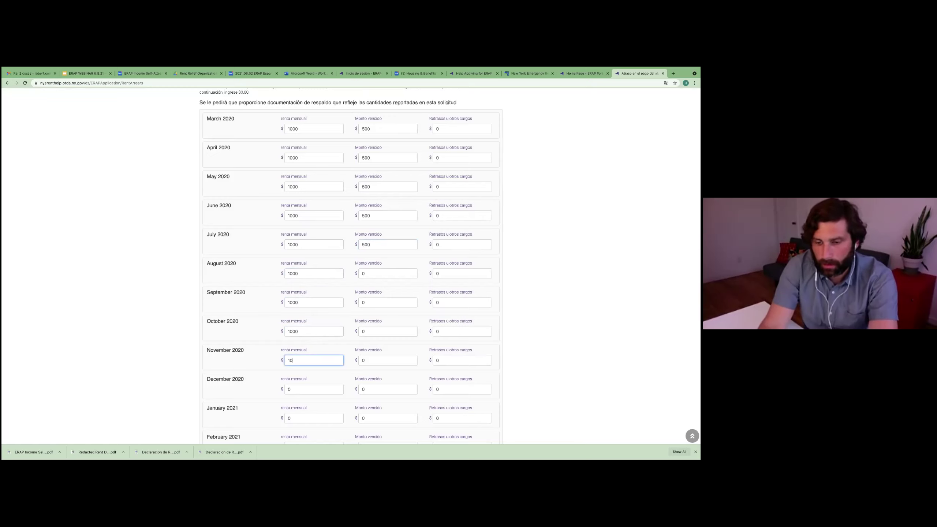
pyautogui.click(294, 389)
pyautogui.write('100')
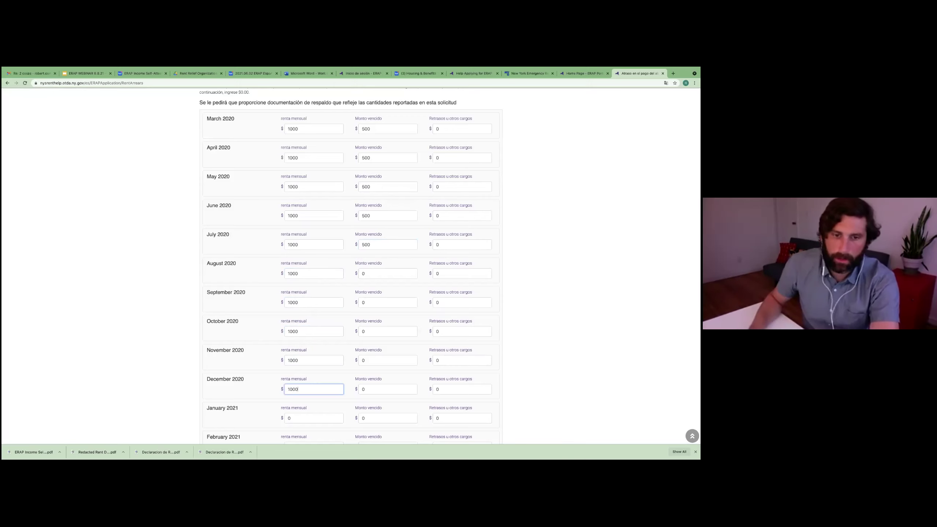
pyautogui.write('0')
pyautogui.scroll(-1, 295, 399)
pyautogui.click(296, 392)
pyautogui.write('1000')
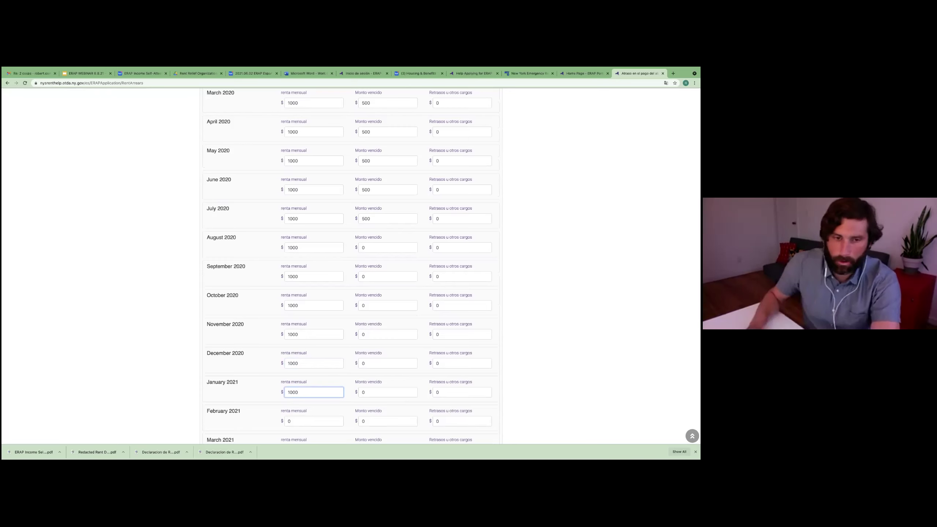
# Step: Enter 1000 monthly rent for February through May 2021
pyautogui.scroll(-1, 298, 401)
pyautogui.click(300, 390)
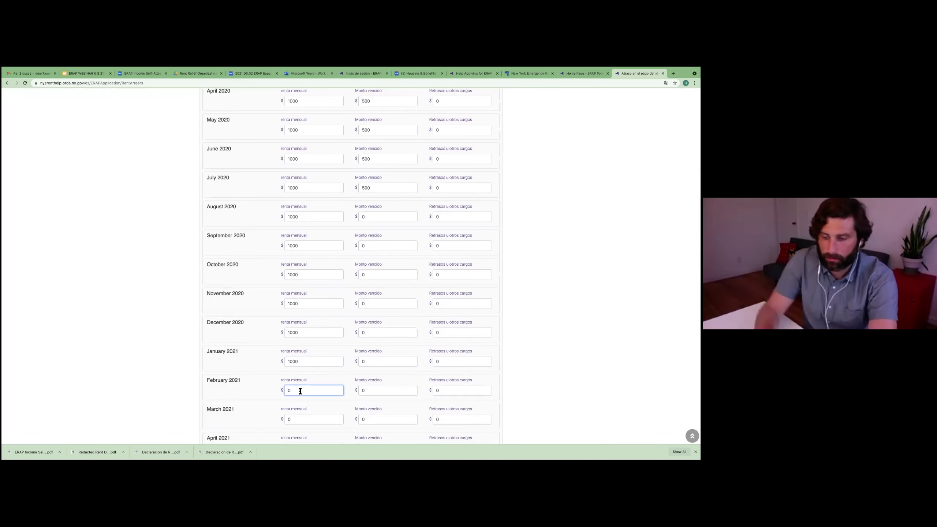
pyautogui.write('1000')
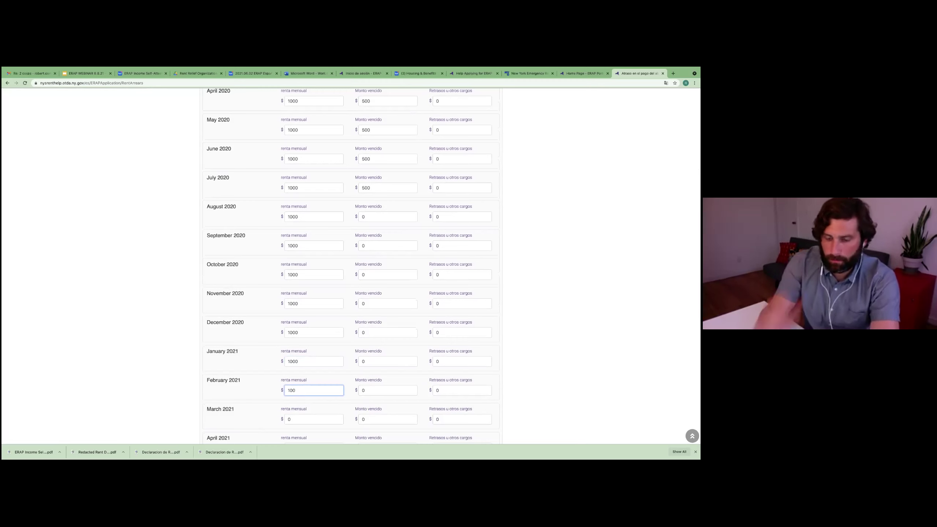
pyautogui.scroll(-1, 299, 391)
pyautogui.click(300, 394)
pyautogui.write('1000')
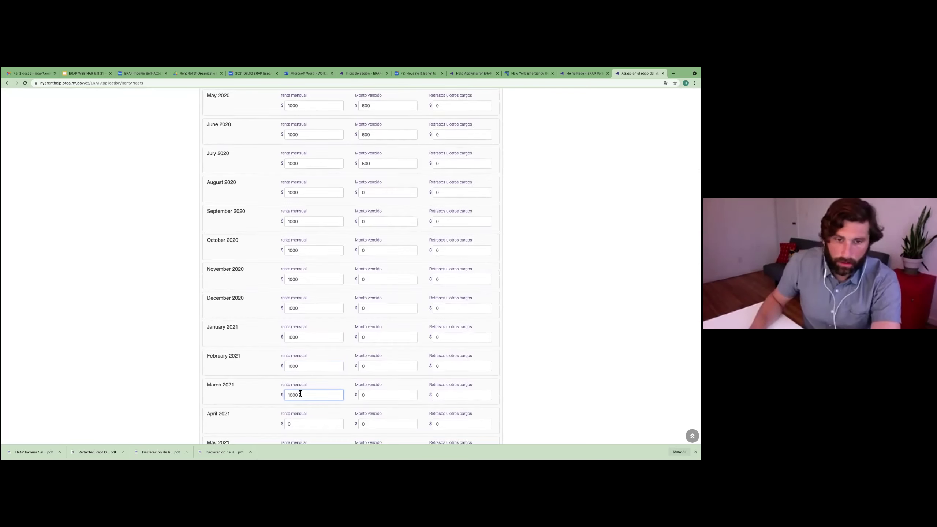
pyautogui.scroll(-2, 303, 392)
pyautogui.click(301, 376)
pyautogui.write('1000')
pyautogui.click(307, 403)
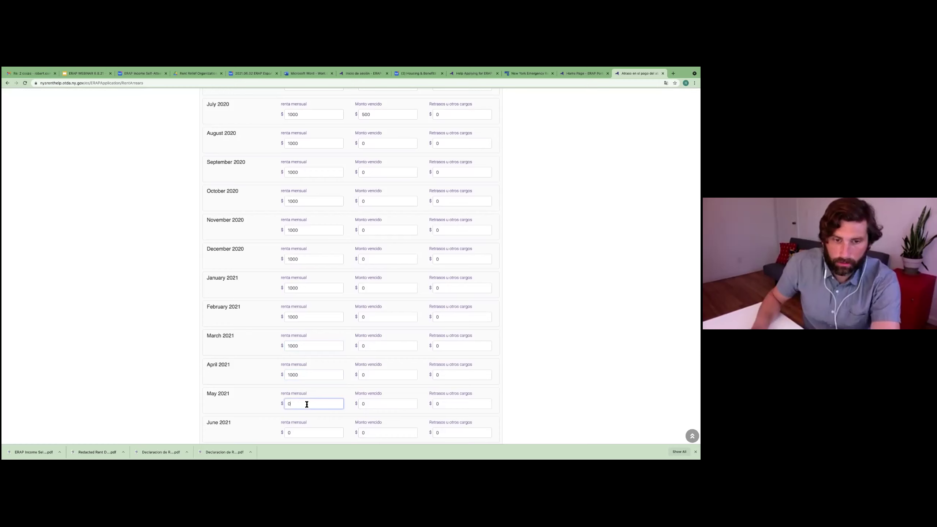
pyautogui.write('1000')
pyautogui.scroll(-2, 296, 380)
pyautogui.click(295, 381)
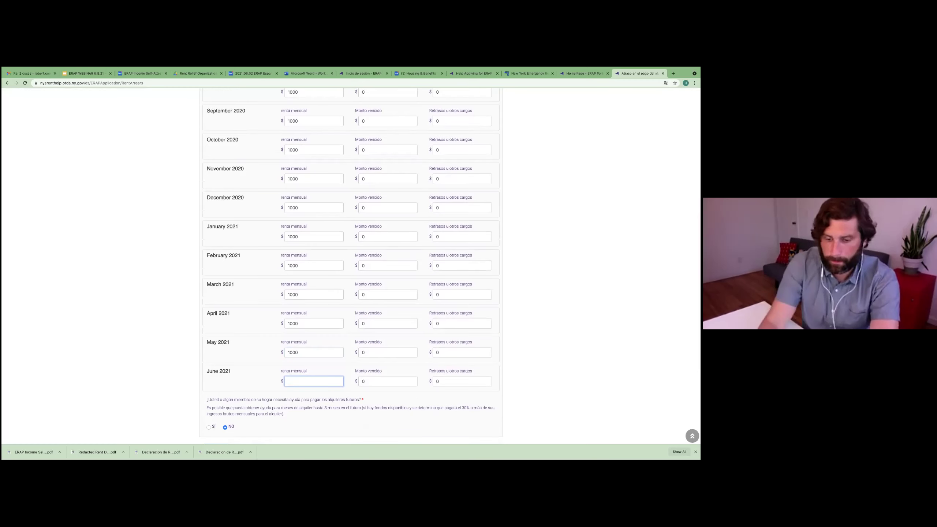
# Step: Enter 500 owed for August 2020 and 1000 owed for September through December 2020
pyautogui.scroll(8, 370, 307)
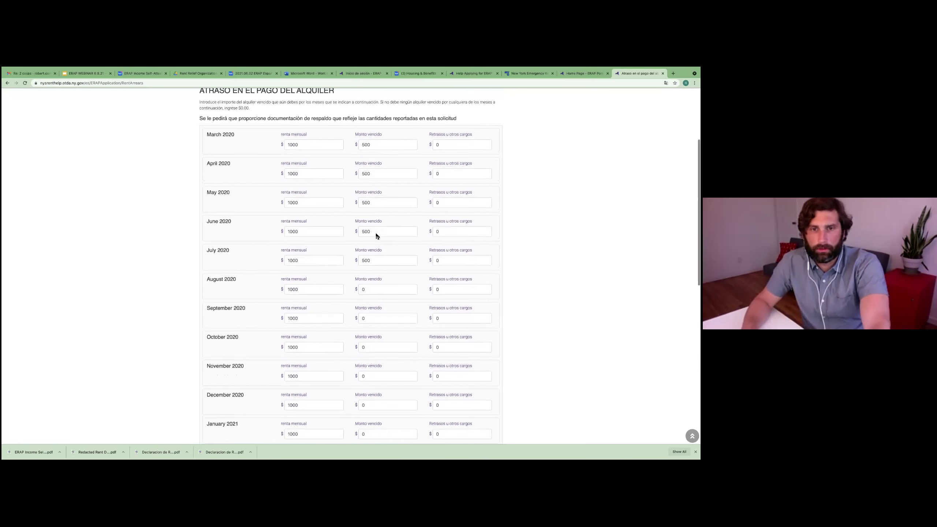
pyautogui.click(374, 289)
pyautogui.write('500')
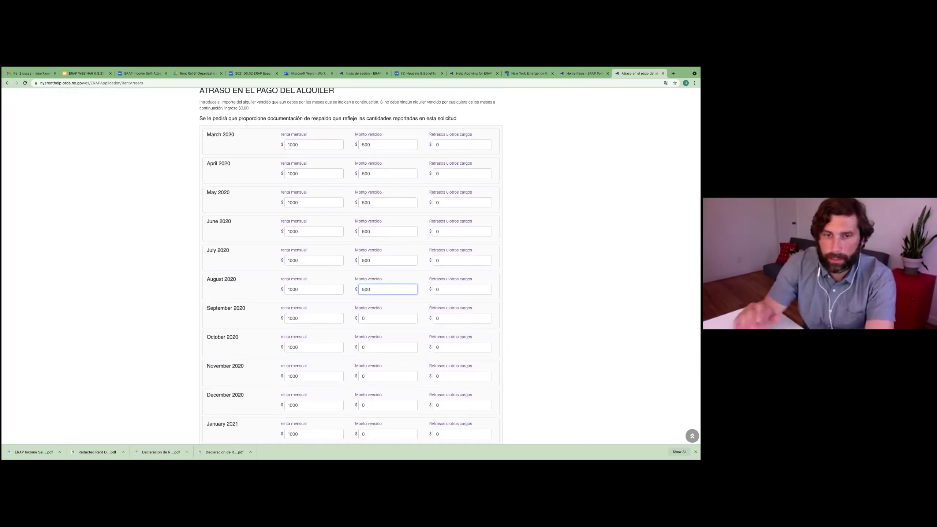
pyautogui.click(374, 317)
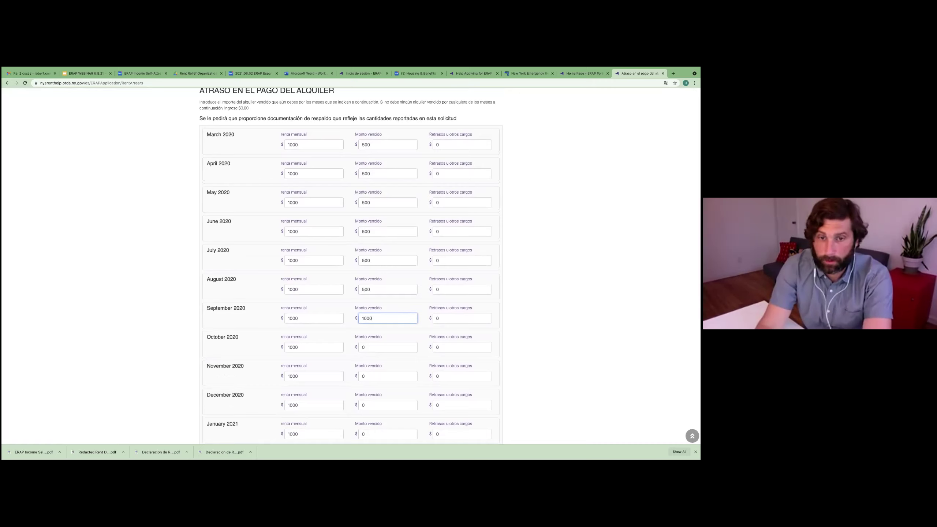
pyautogui.click(373, 347)
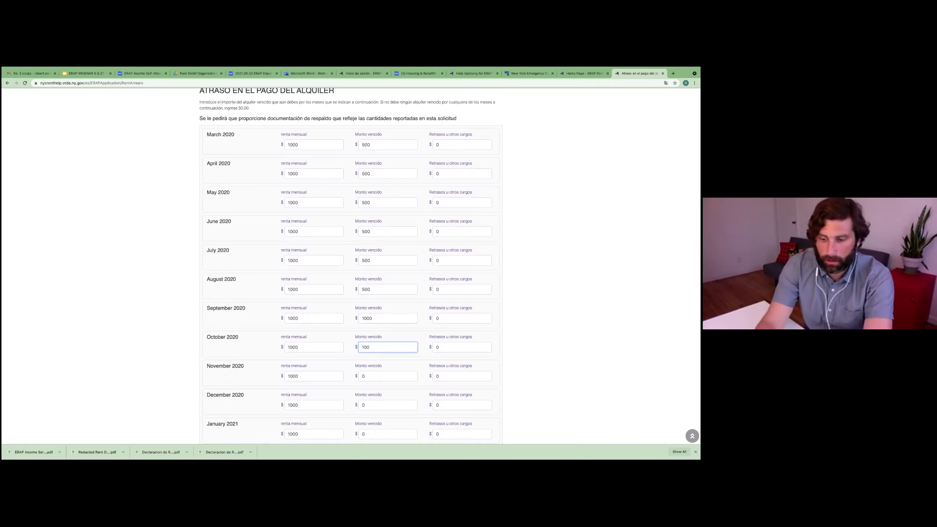
pyautogui.moveTo(373, 348); pyautogui.dragTo(362, 348)
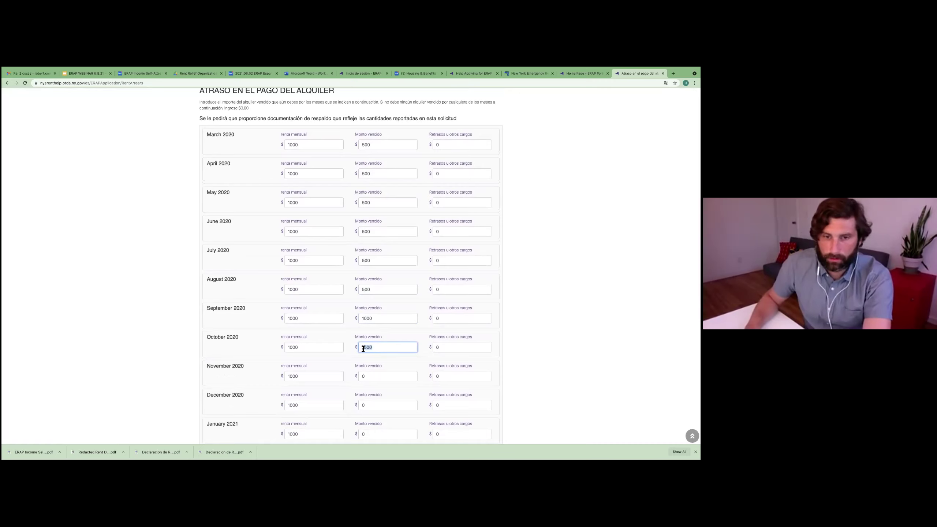
pyautogui.click(383, 375)
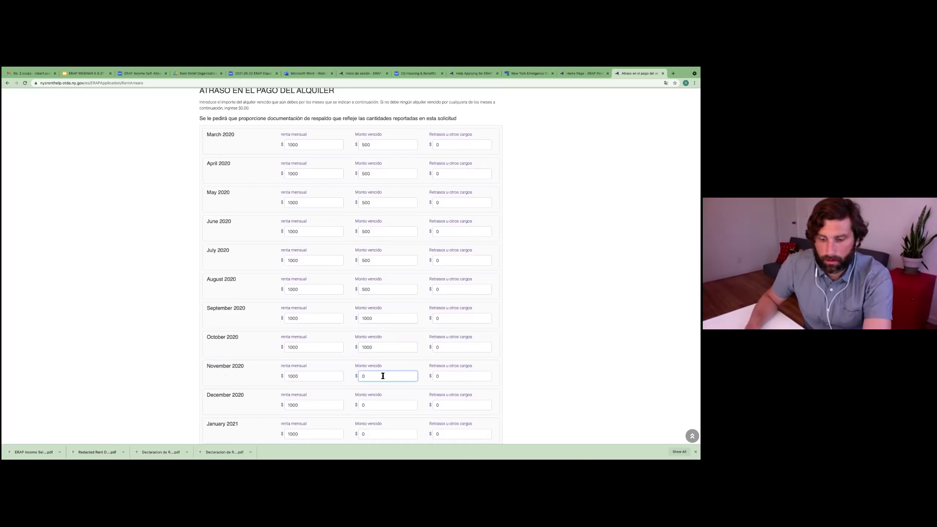
pyautogui.write('1000')
pyautogui.click(380, 405)
pyautogui.write('1000')
pyautogui.scroll(-1, 378, 402)
pyautogui.press('Left')
pyautogui.press('Left')
pyautogui.press('Left')
pyautogui.press('Left')
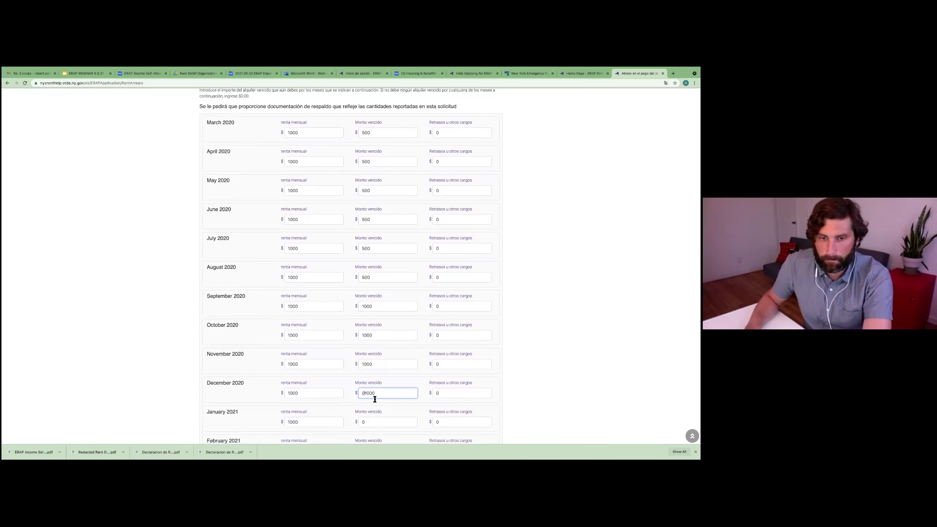
# Step: Enter 1000 owed for each month from January through June 2021
pyautogui.scroll(-5, 376, 395)
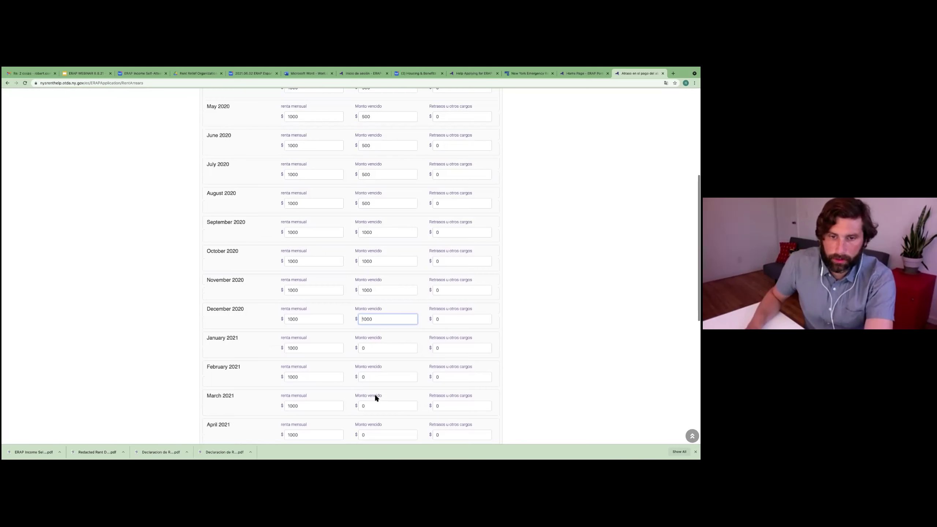
pyautogui.click(370, 335)
pyautogui.press('BackSpace')
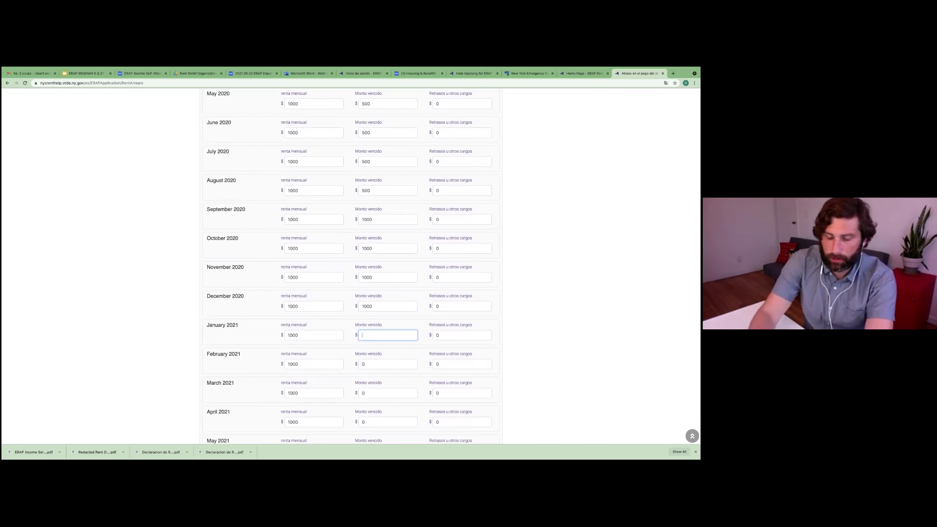
pyautogui.write('1000')
pyautogui.click(378, 363)
pyautogui.press('BackSpace')
pyautogui.write('100')
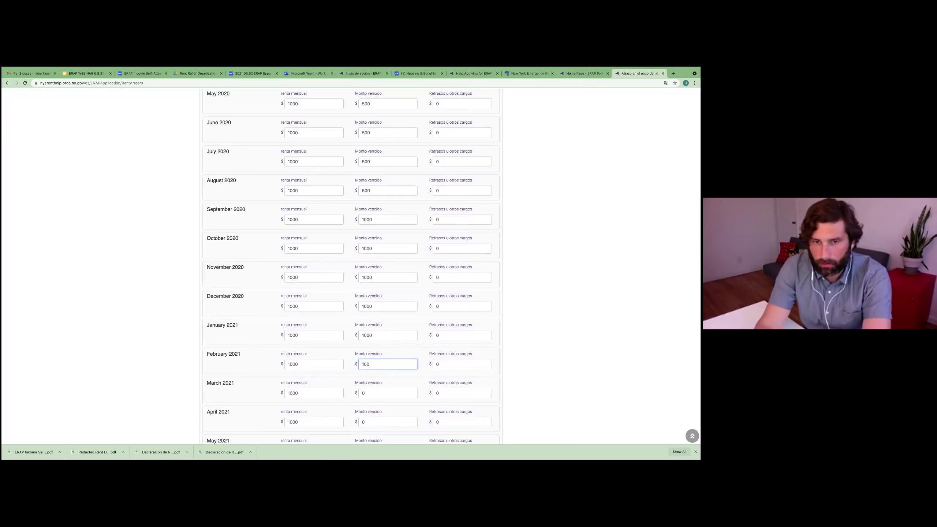
pyautogui.write('0')
pyautogui.scroll(-1, 377, 363)
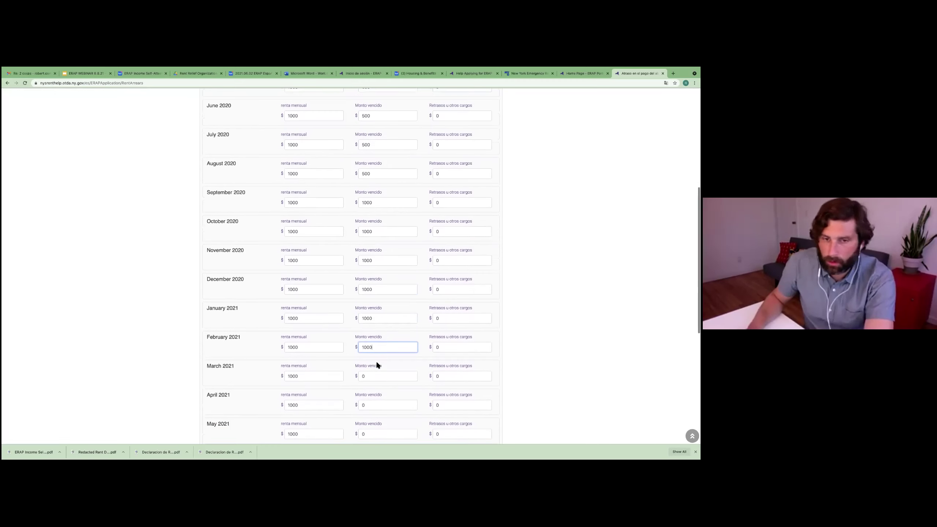
pyautogui.click(374, 375)
pyautogui.write('1000')
pyautogui.scroll(-1, 374, 375)
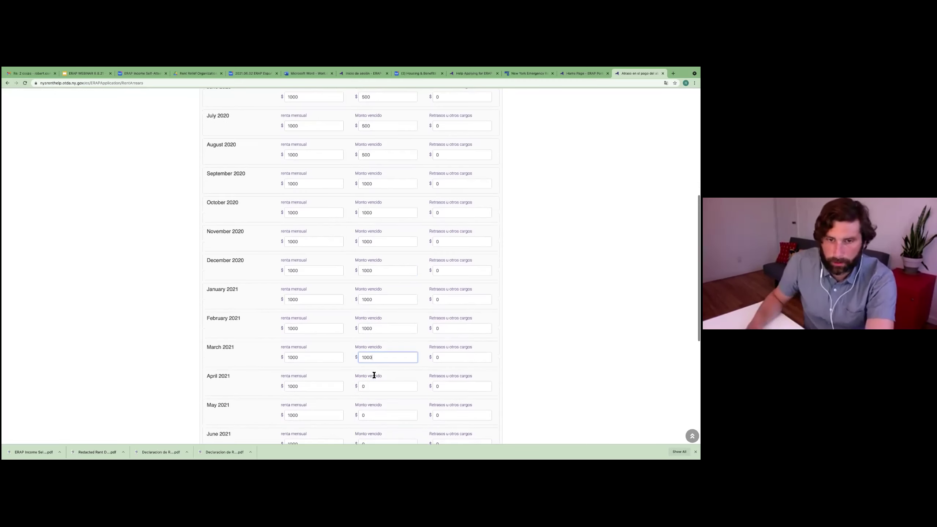
pyautogui.click(376, 387)
pyautogui.write('1000')
pyautogui.scroll(-1, 377, 395)
pyautogui.click(378, 395)
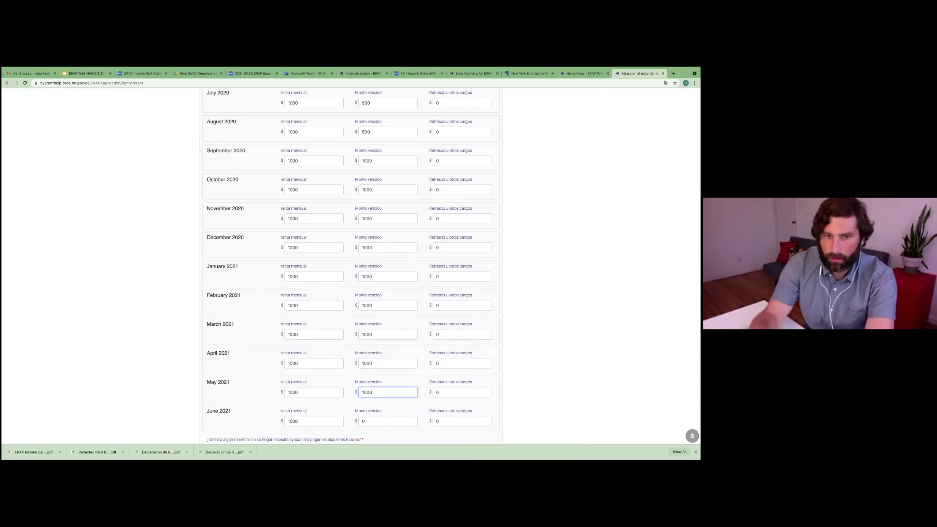
pyautogui.scroll(-1, 373, 406)
pyautogui.click(365, 413)
pyautogui.press('BackSpace')
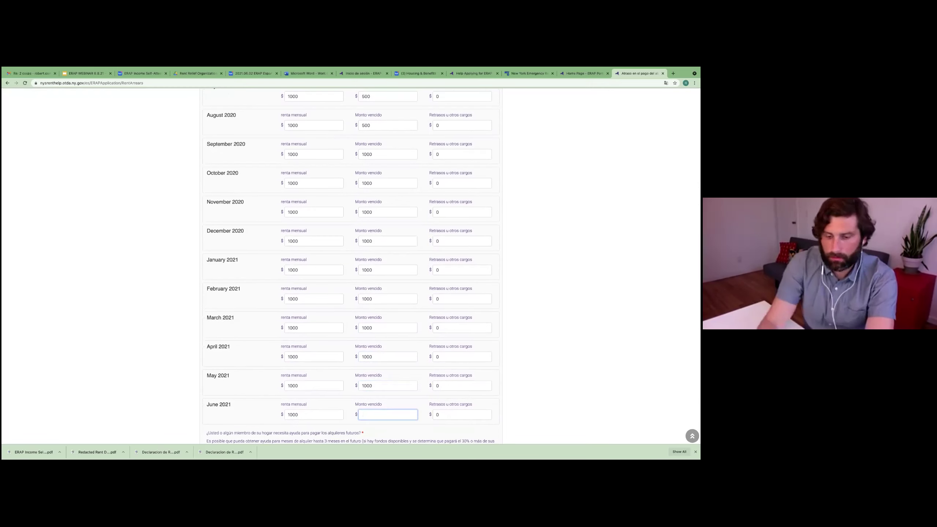
pyautogui.write('1000')
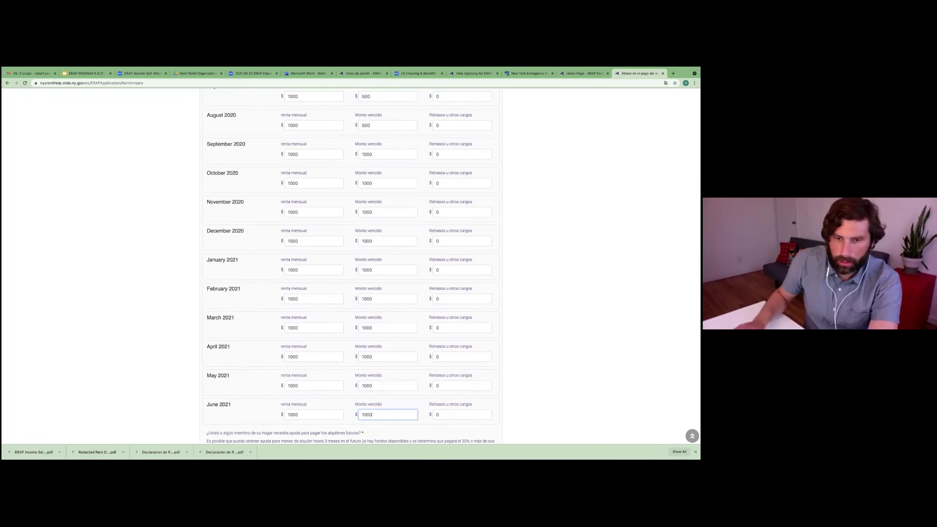
pyautogui.scroll(5, 370, 279)
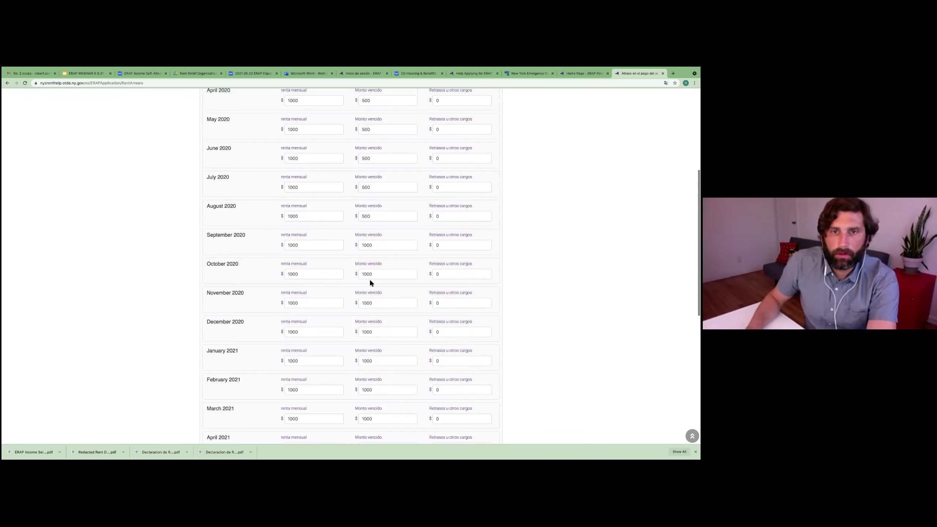
pyautogui.scroll(1, 379, 240)
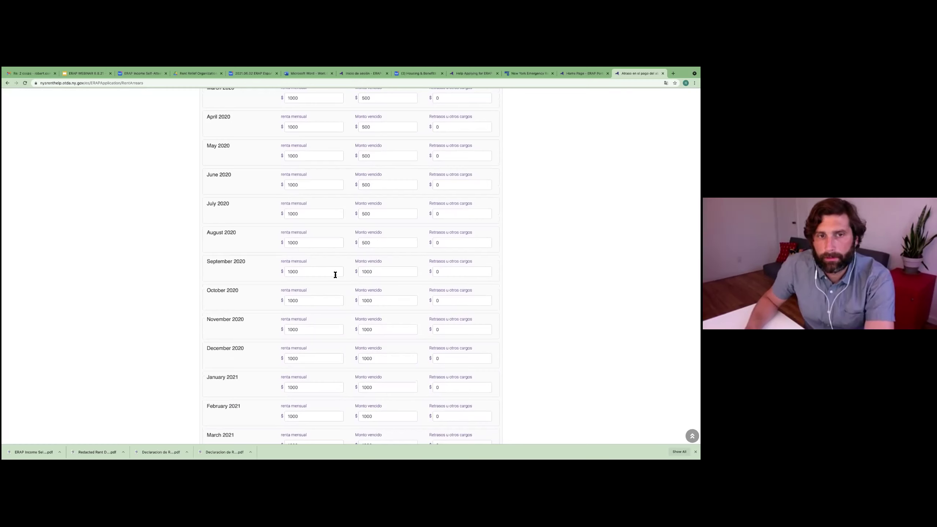
# Step: Answer Sí to needing future rent help and request 3 meses
pyautogui.scroll(-6, 383, 291)
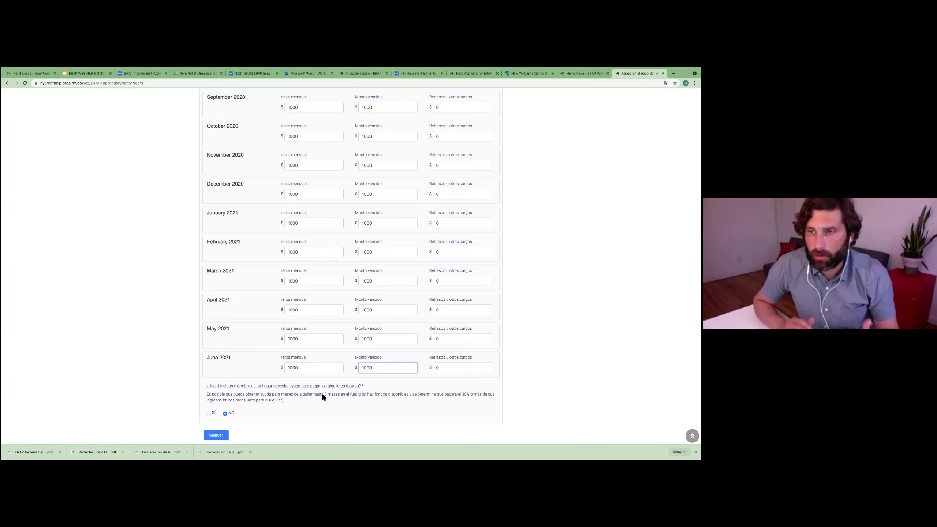
pyautogui.click(210, 413)
pyautogui.scroll(-2, 302, 401)
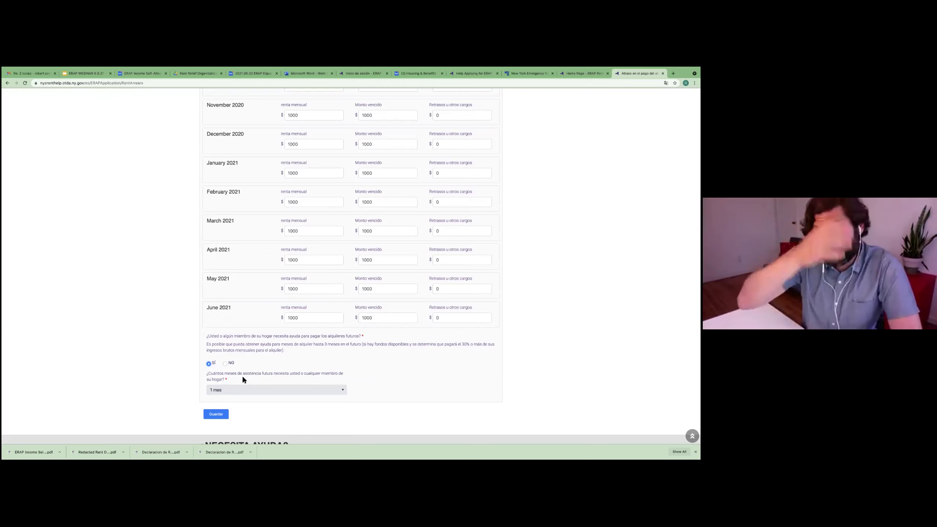
pyautogui.click(321, 389)
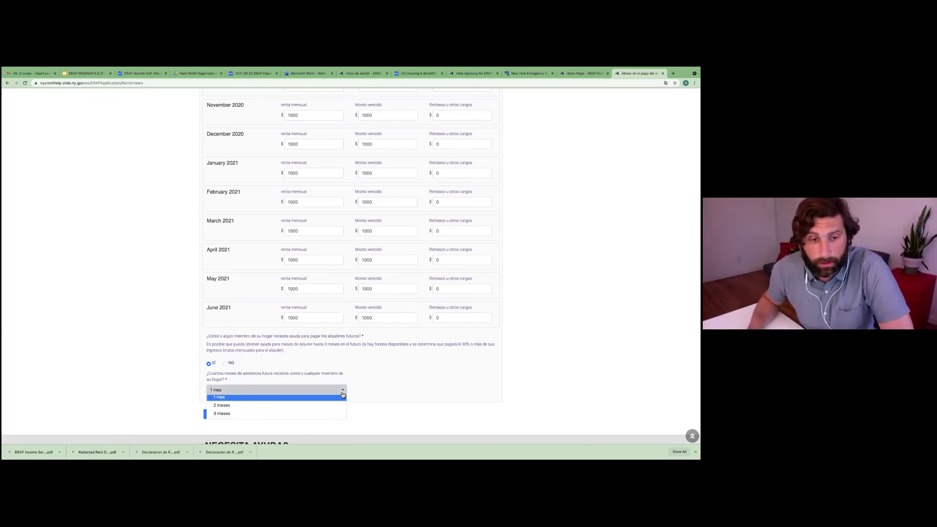
pyautogui.click(226, 418)
pyautogui.scroll(-1, 379, 378)
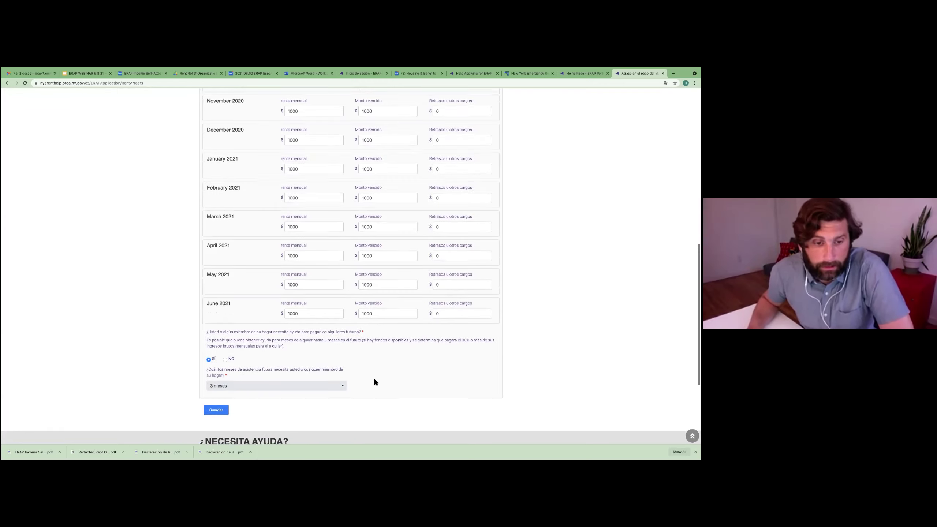
pyautogui.scroll(8, 375, 380)
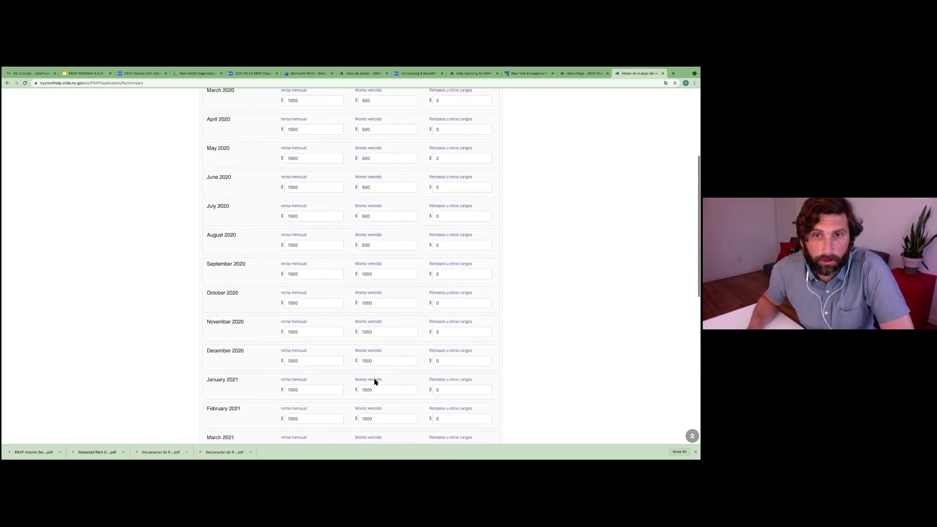
pyautogui.scroll(-8, 374, 380)
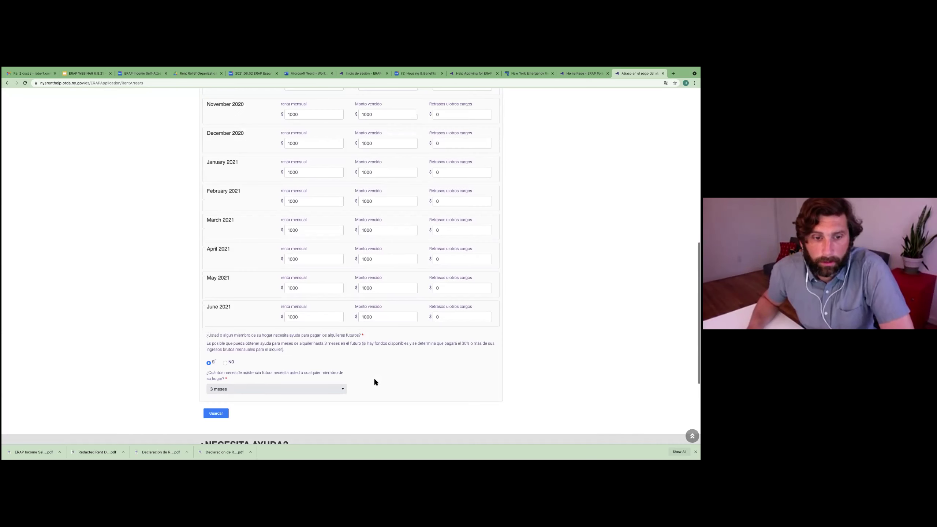
# Step: Save the arrears answers, then answer Sí to utility help, No to heating, Sí to gas
pyautogui.click(216, 413)
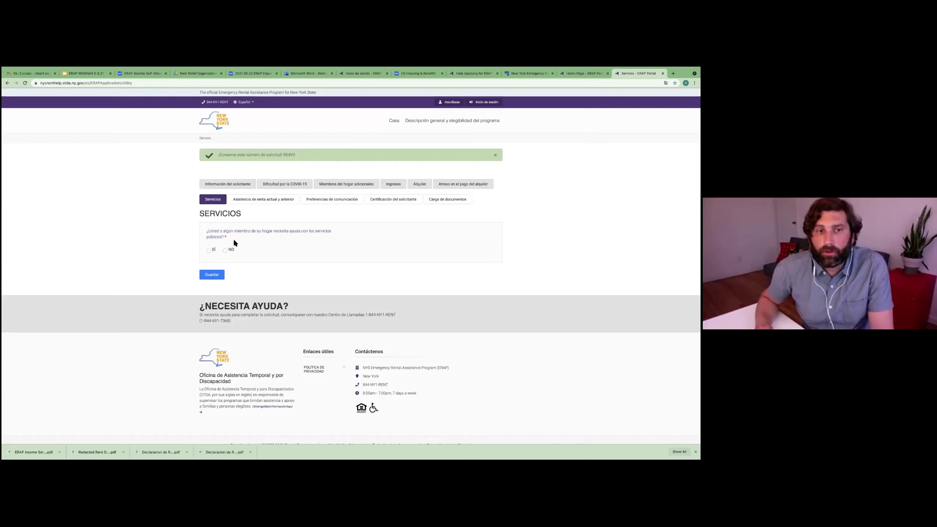
pyautogui.click(209, 250)
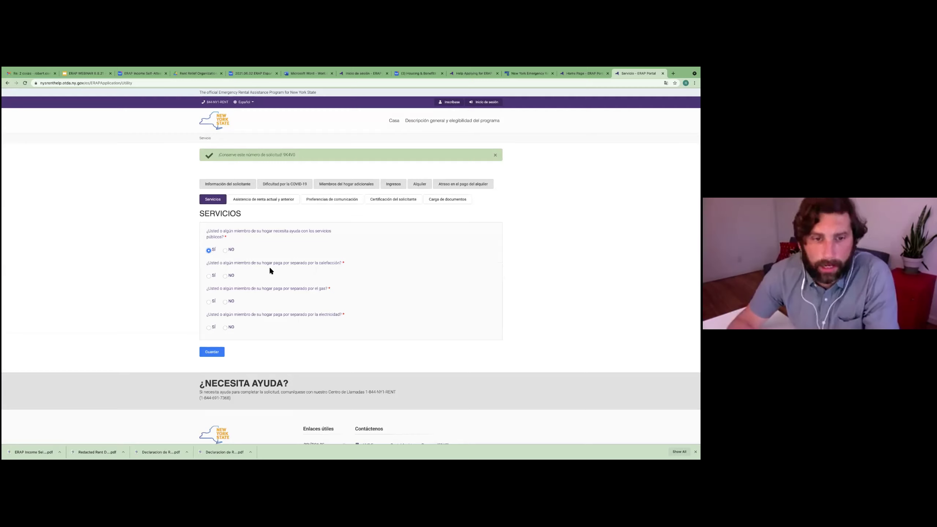
pyautogui.click(225, 276)
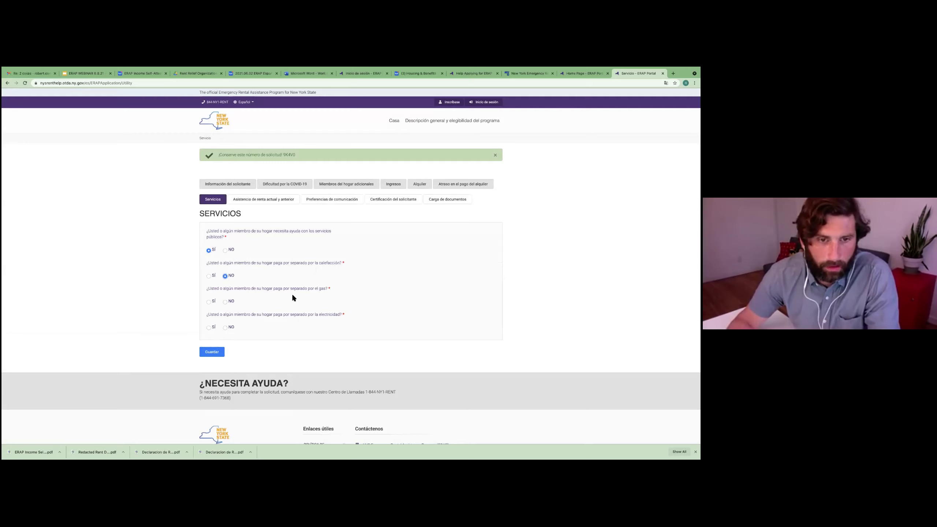
pyautogui.click(209, 302)
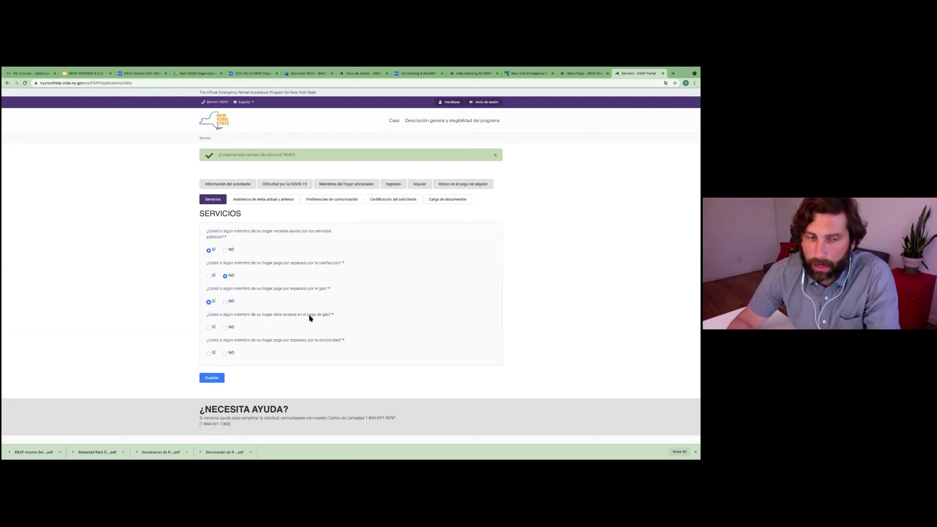
# Step: Answer Sí to gas arrears and electricity, and No to electricity arrears
pyautogui.click(209, 328)
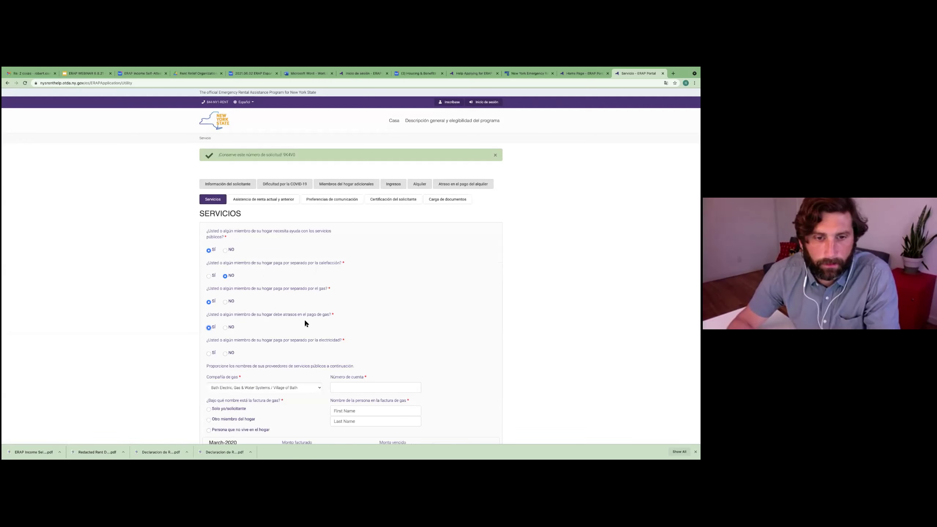
pyautogui.scroll(-1, 304, 323)
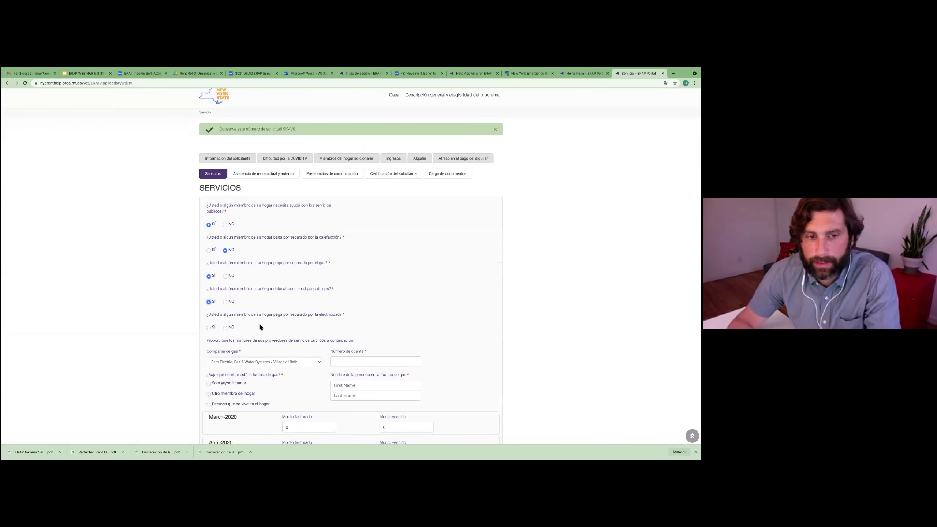
pyautogui.click(214, 328)
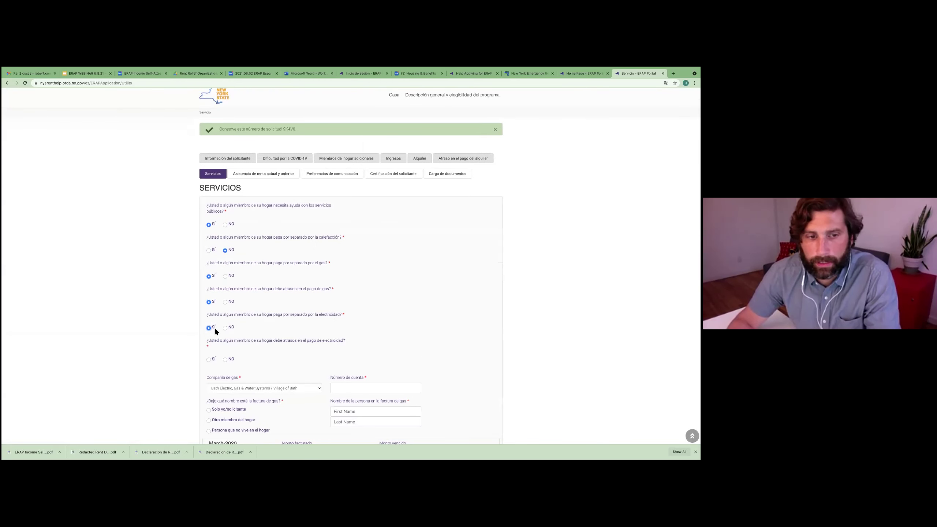
pyautogui.click(225, 360)
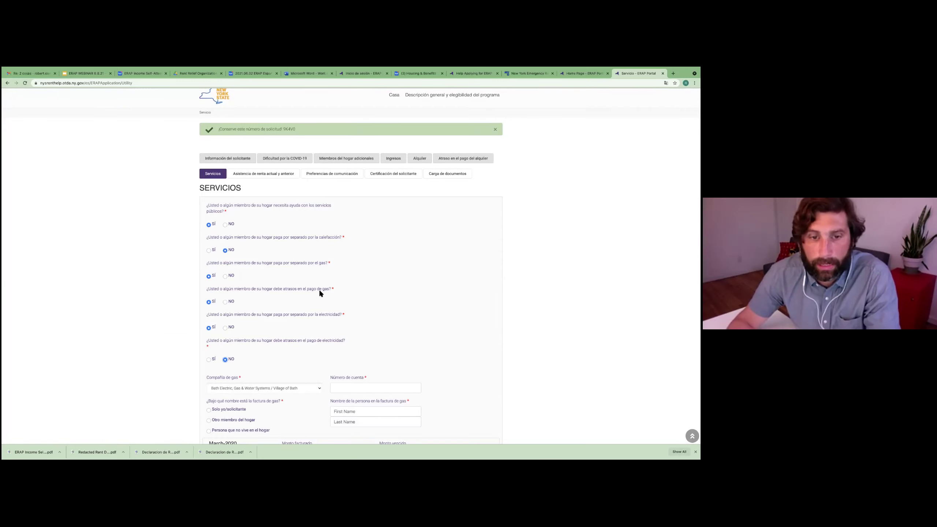
pyautogui.scroll(-3, 323, 310)
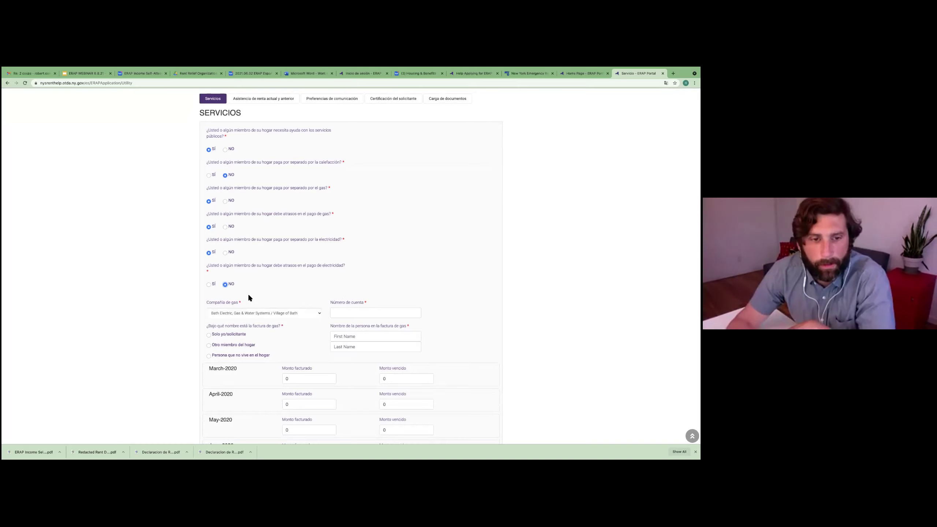
# Step: Change the gas company from Village of Bath to The Brooklyn Union Gas Company DBA National Grid
pyautogui.click(265, 313)
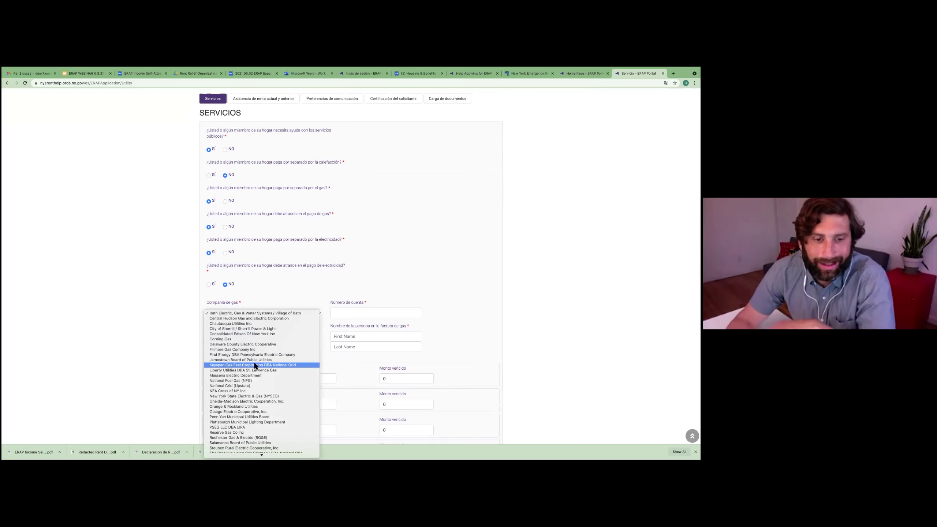
pyautogui.scroll(-5, 253, 361)
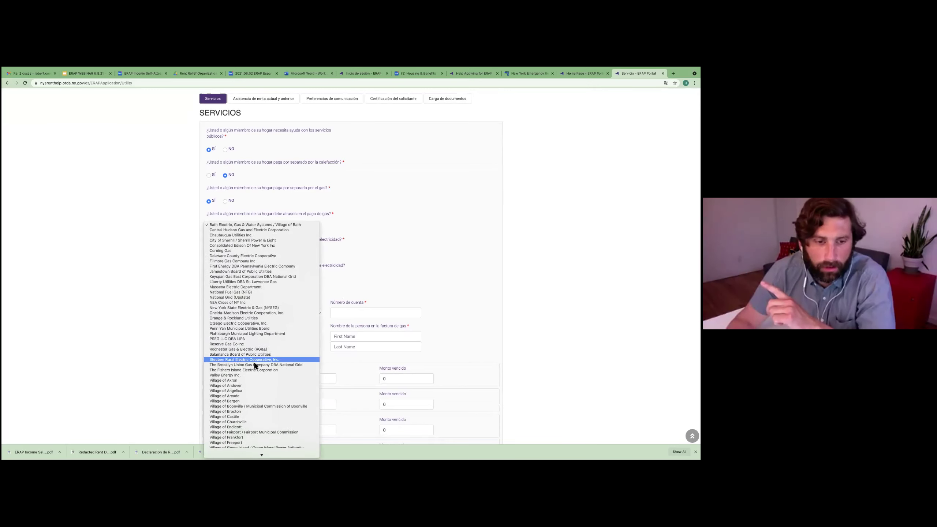
pyautogui.scroll(-5, 254, 364)
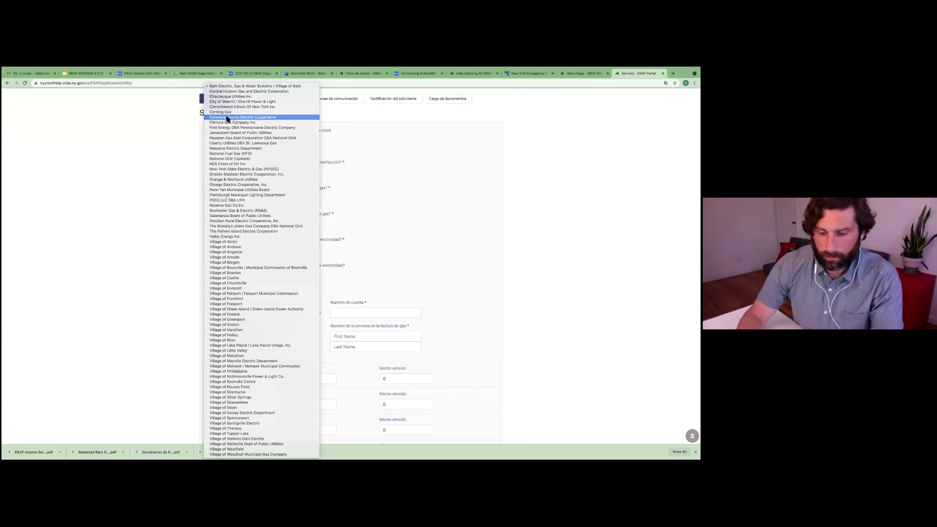
pyautogui.hotkey('ctrl', 'f')
pyautogui.write('brookl')
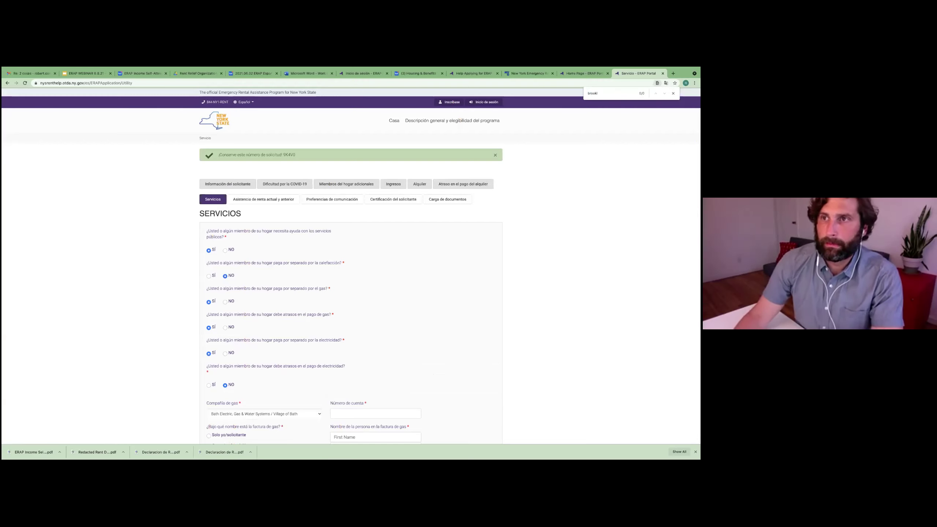
pyautogui.press('Escape')
pyautogui.scroll(-20, 452, 284)
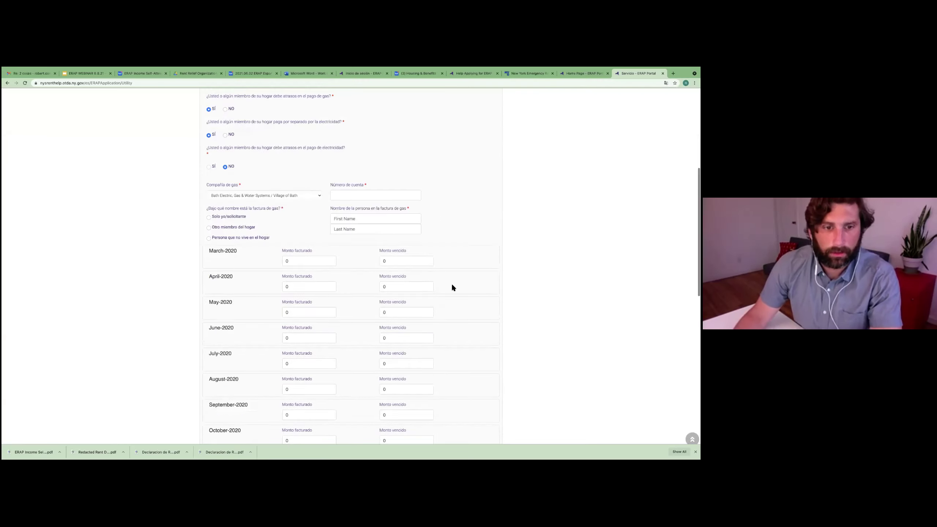
pyautogui.scroll(20, 307, 267)
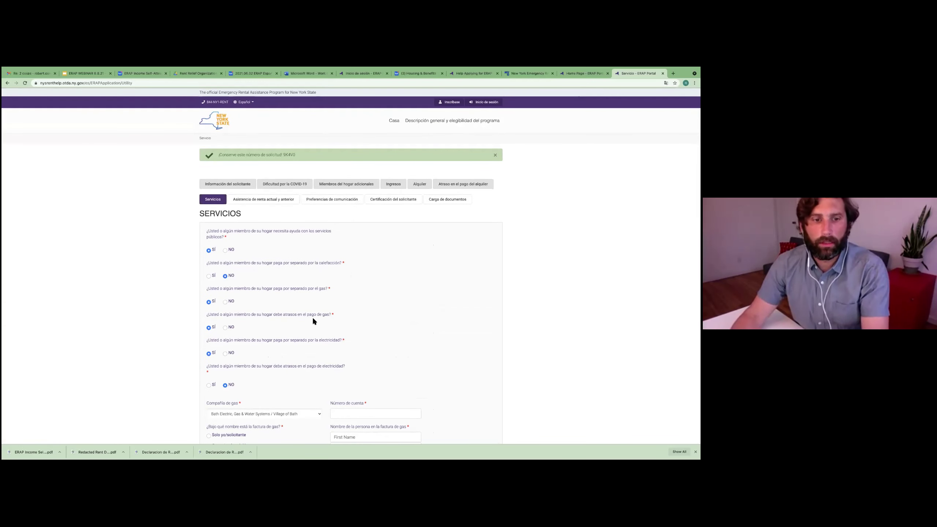
pyautogui.scroll(-8, 312, 316)
pyautogui.scroll(5, 296, 306)
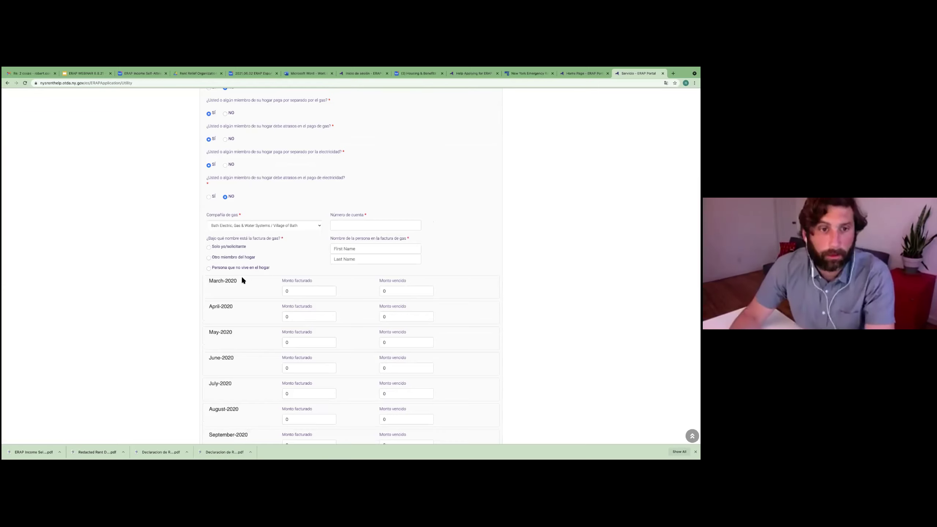
pyautogui.click(237, 226)
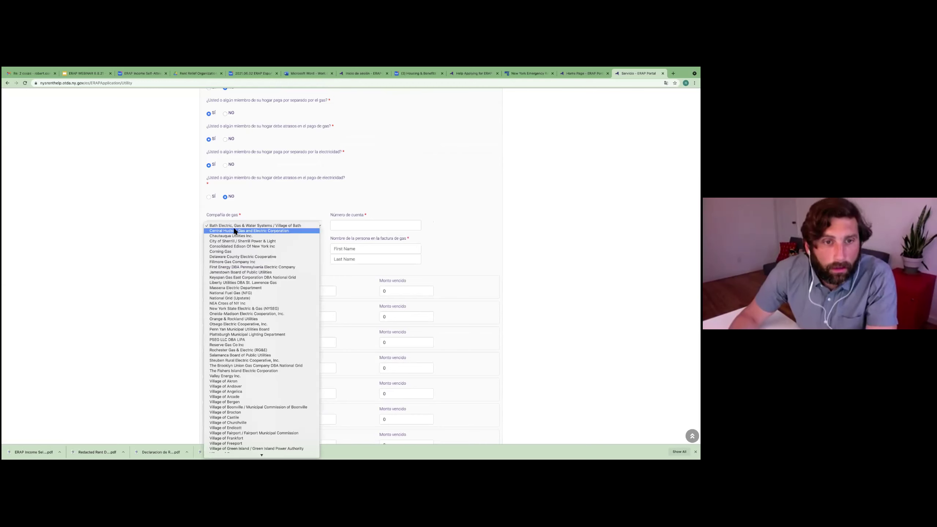
pyautogui.scroll(-5, 245, 334)
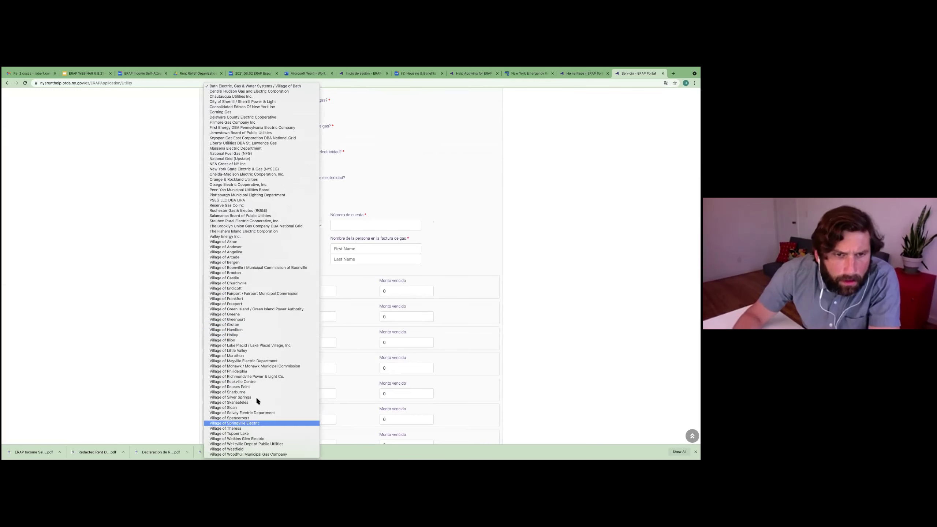
pyautogui.press('Down')
pyautogui.press('Down')
pyautogui.press('Down')
pyautogui.press('Down')
pyautogui.press('Down')
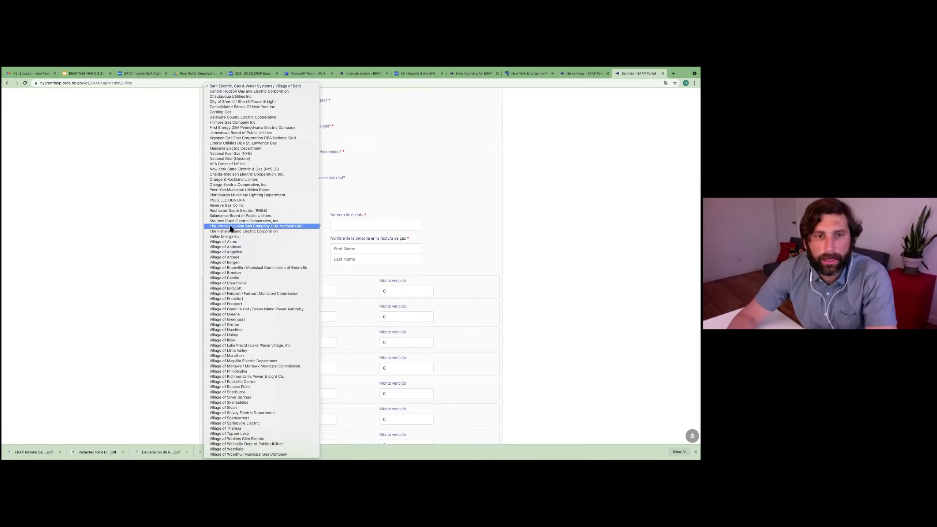
pyautogui.click(290, 226)
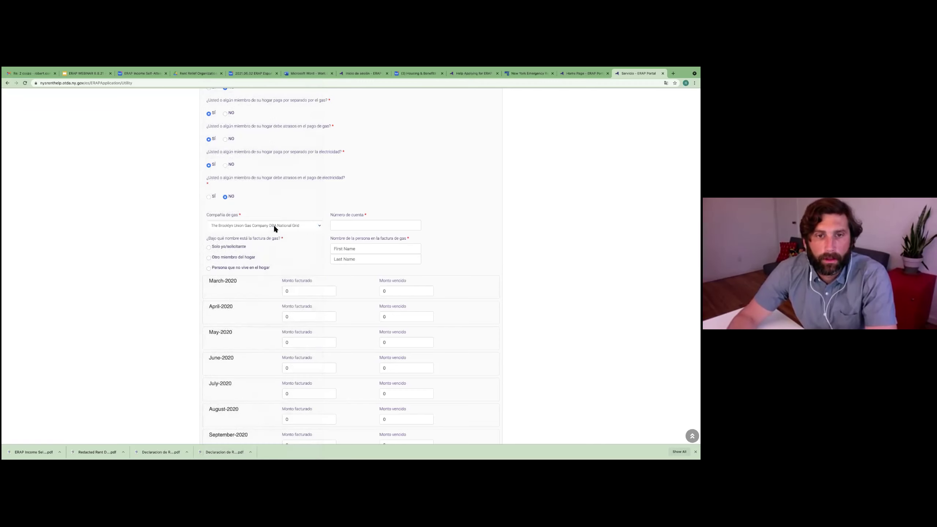
# Step: Enter the gas account number, choose Solo yo/solicitante, and fill in the bill holder's first and last name
pyautogui.click(337, 226)
pyautogui.write('12')
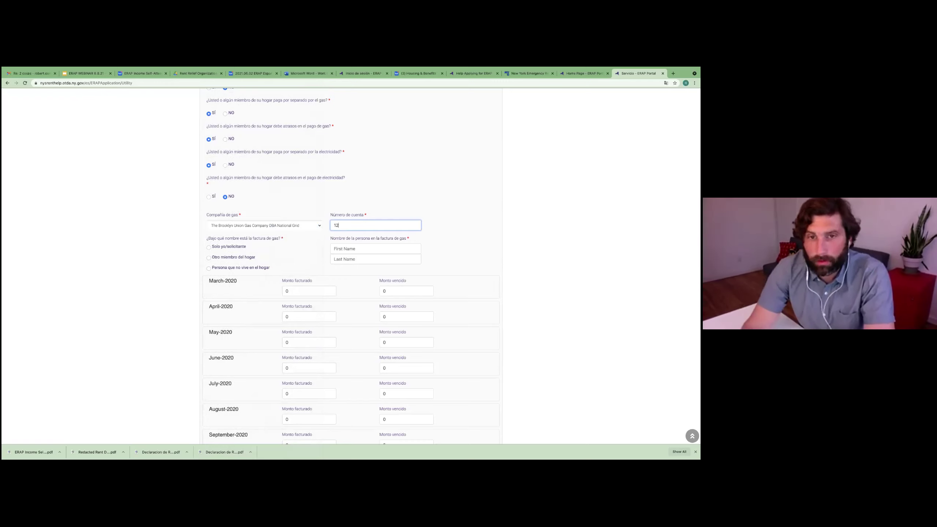
pyautogui.write('3456790')
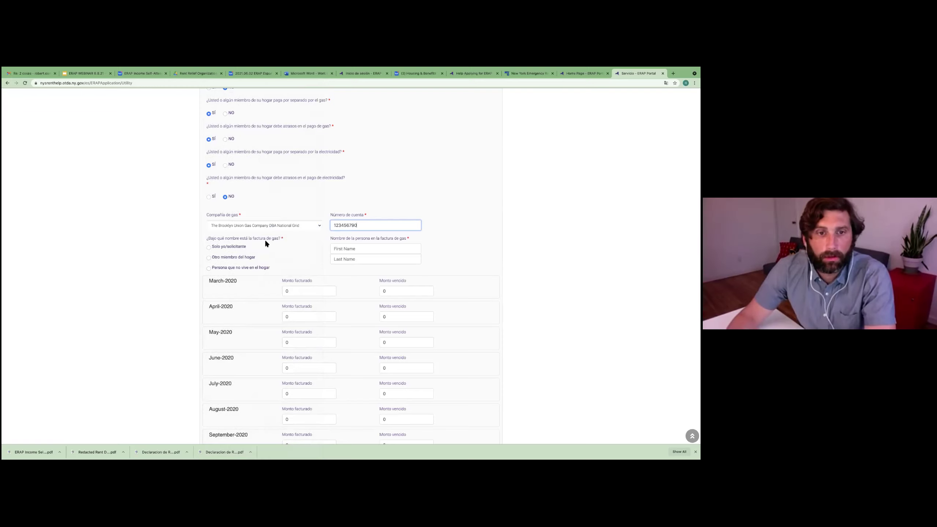
pyautogui.click(211, 247)
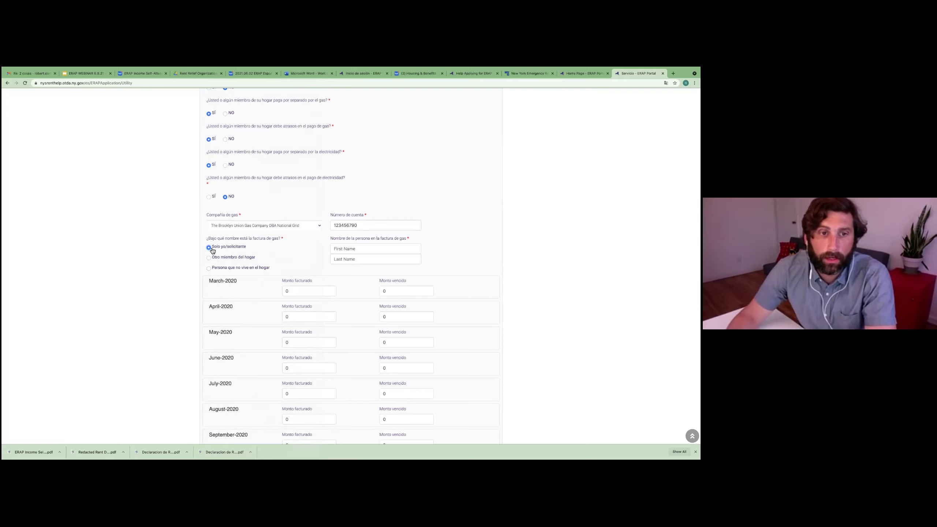
pyautogui.click(386, 249)
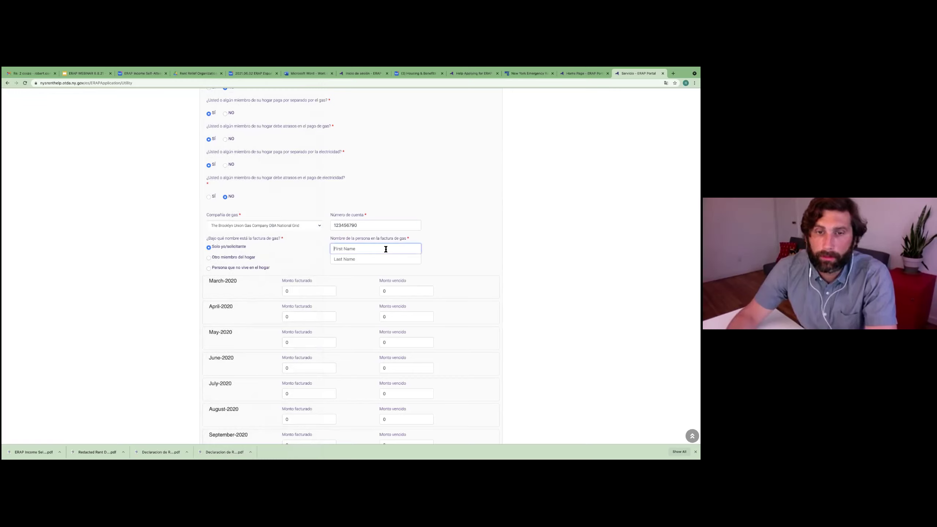
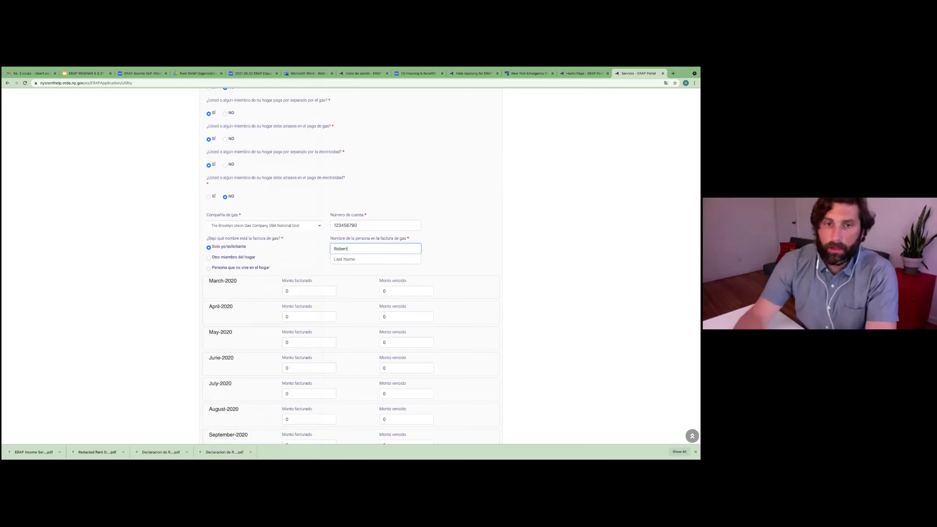
pyautogui.press('Tab')
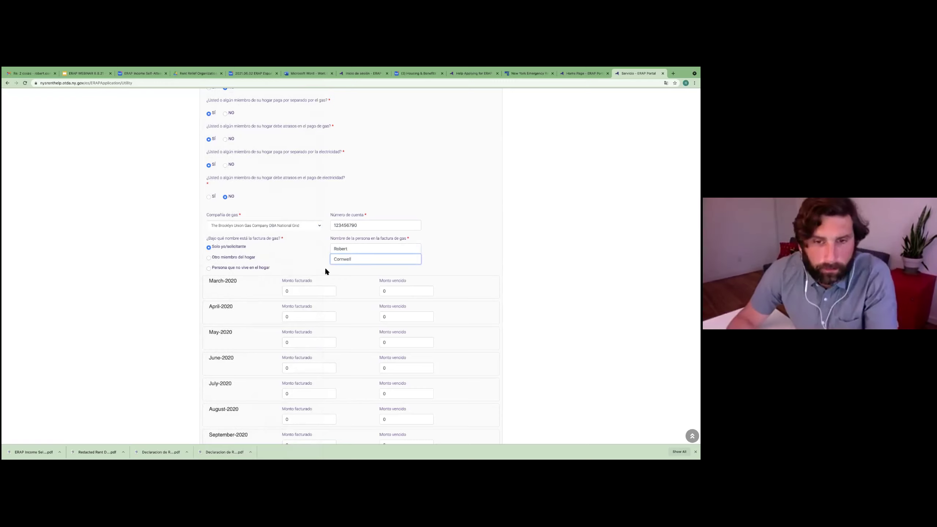
pyautogui.scroll(-2, 279, 268)
# Step: Enter a billed gas amount of 100 for each month from March through September 2020
pyautogui.scroll(-5, 274, 260)
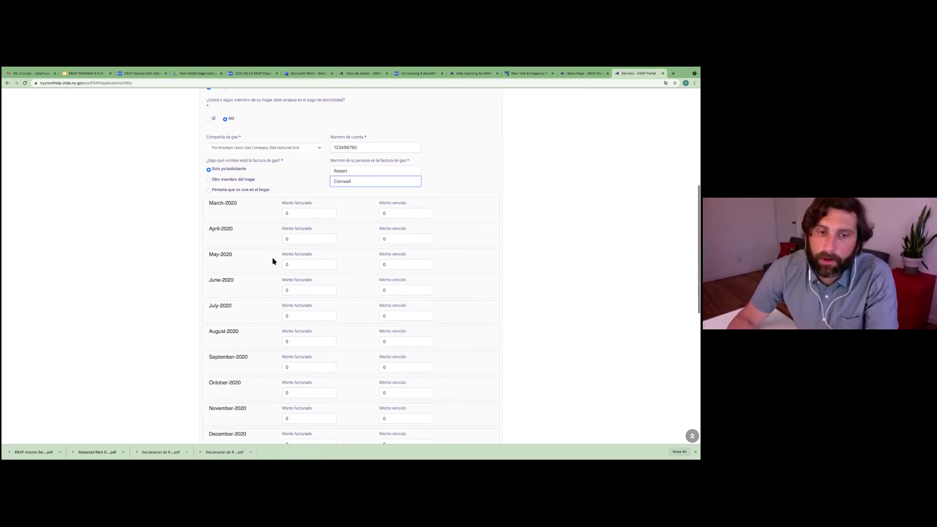
pyautogui.scroll(-10, 272, 261)
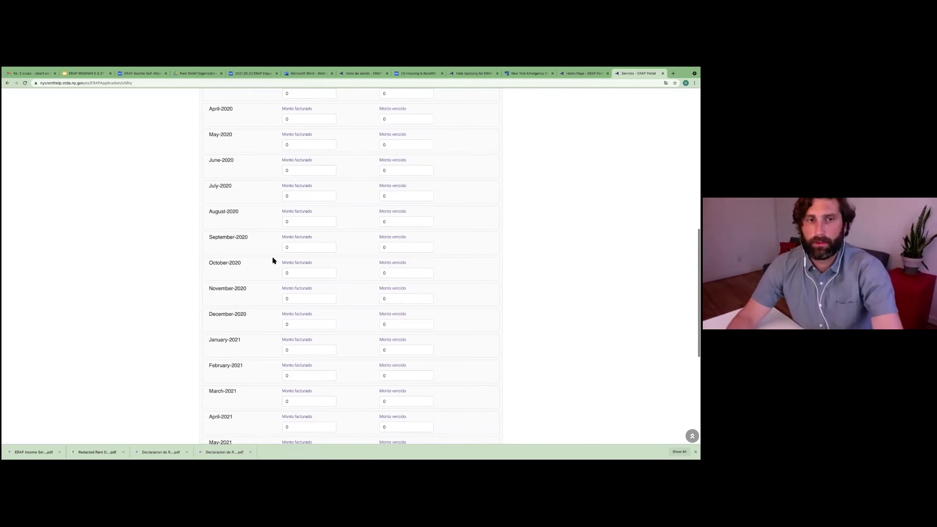
pyautogui.scroll(9, 273, 258)
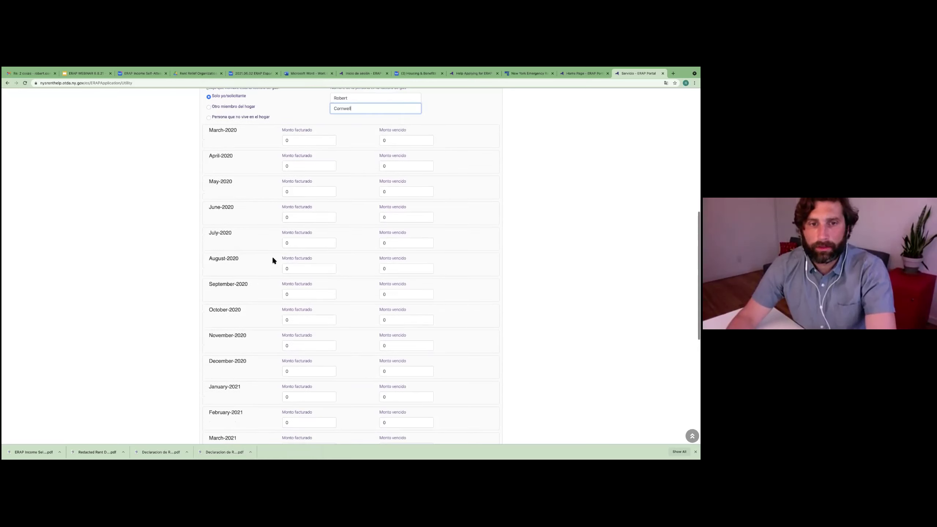
pyautogui.scroll(3, 273, 258)
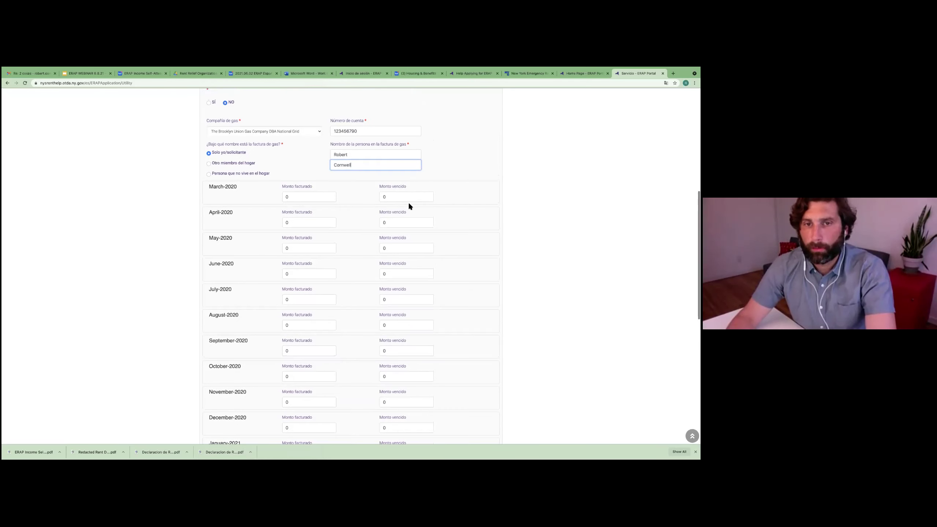
pyautogui.click(329, 198)
pyautogui.write('100')
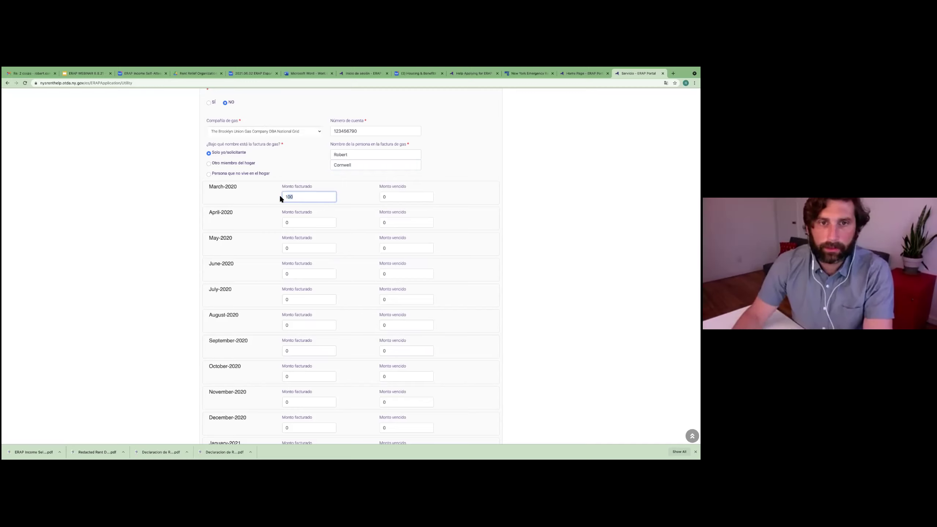
pyautogui.click(296, 223)
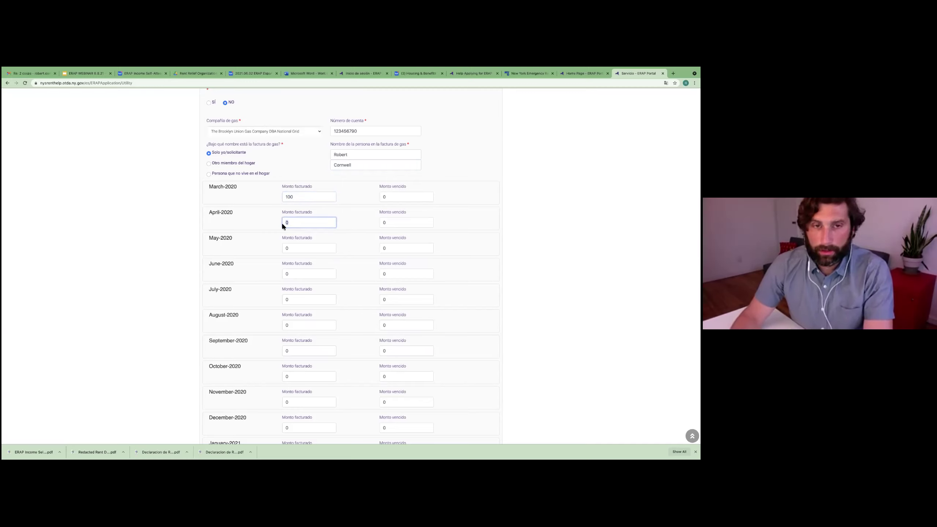
pyautogui.write('100')
pyautogui.click(299, 248)
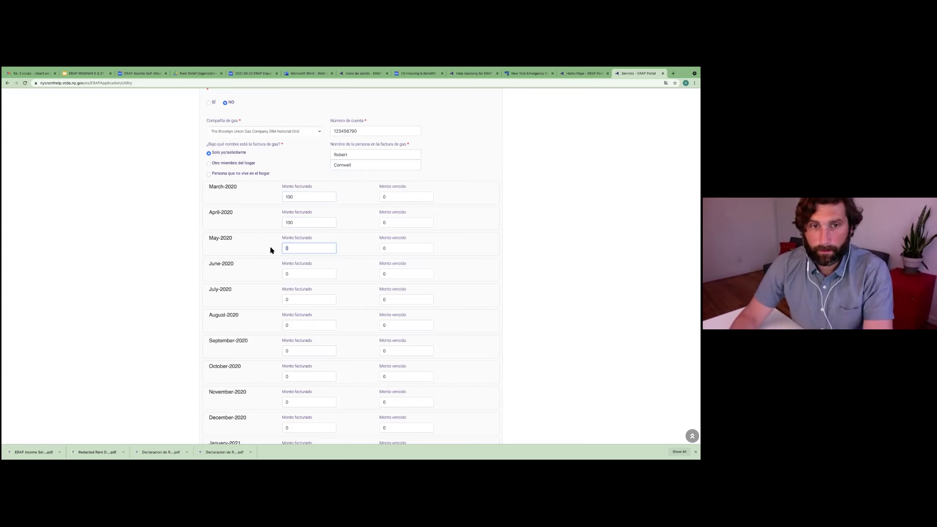
pyautogui.write('100')
pyautogui.click(292, 274)
pyautogui.scroll(-1, 272, 275)
pyautogui.click(284, 272)
pyautogui.write('100')
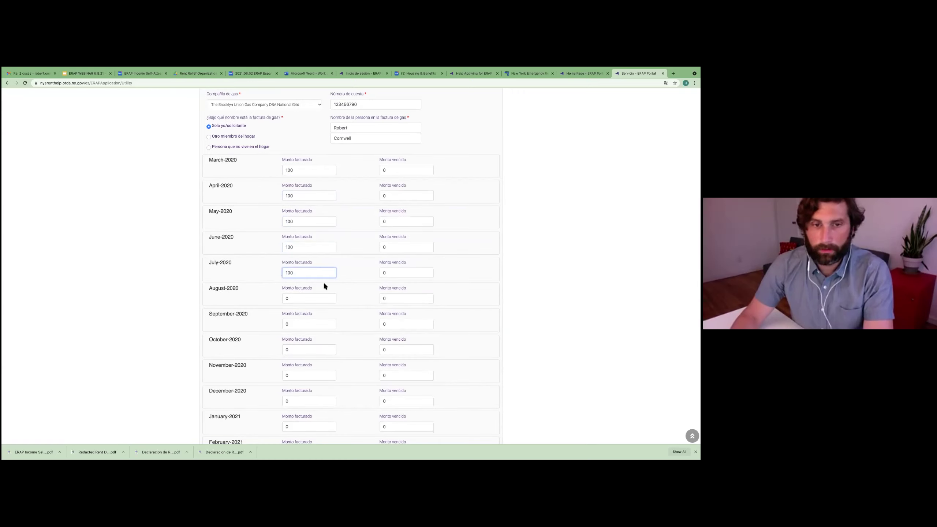
pyautogui.scroll(-1, 317, 280)
pyautogui.click(298, 272)
pyautogui.write('100')
pyautogui.scroll(-1, 312, 282)
pyautogui.click(291, 271)
pyautogui.write('100')
# Step: Enter 100 as the billed amount for each month from October 2020 through June 2021
pyautogui.scroll(-1, 272, 272)
pyautogui.write('100')
pyautogui.scroll(-1, 316, 273)
pyautogui.click(307, 269)
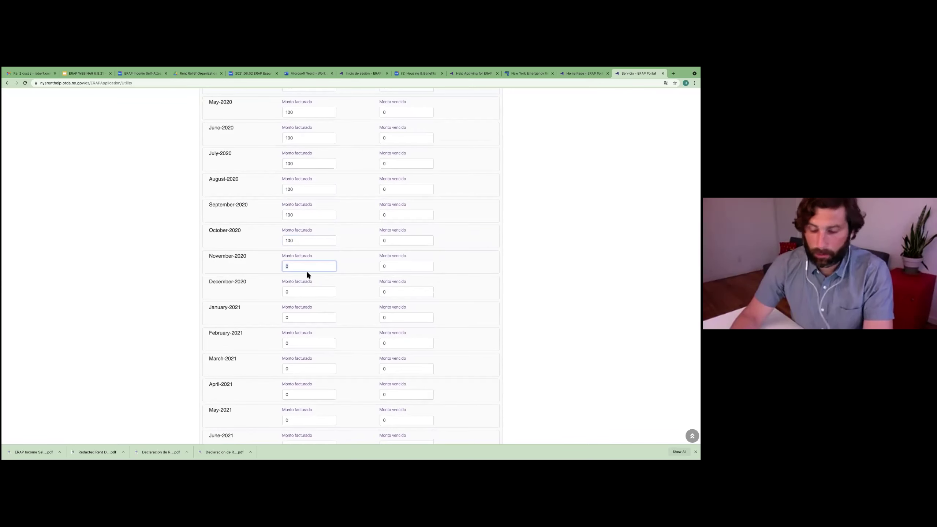
pyautogui.scroll(-1, 323, 277)
pyautogui.click(293, 259)
pyautogui.write('100')
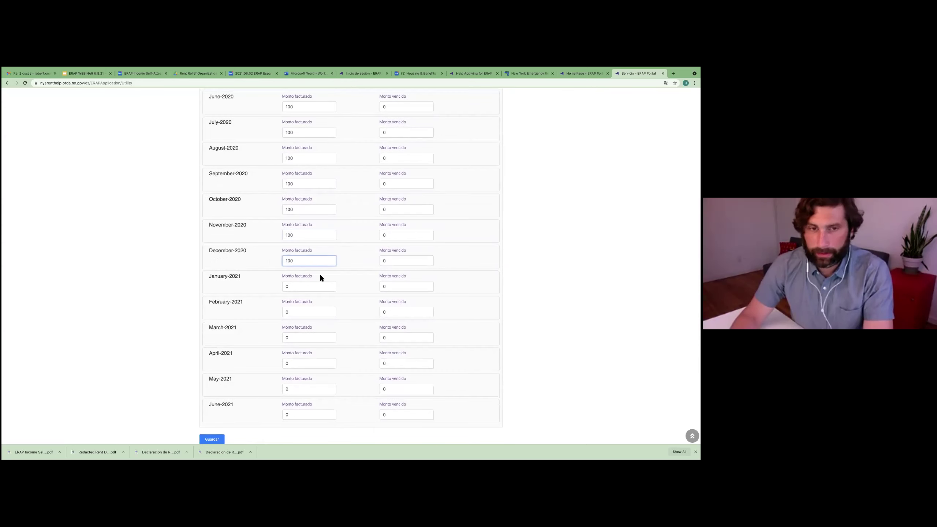
pyautogui.scroll(-1, 317, 273)
pyautogui.click(286, 263)
pyautogui.write('100')
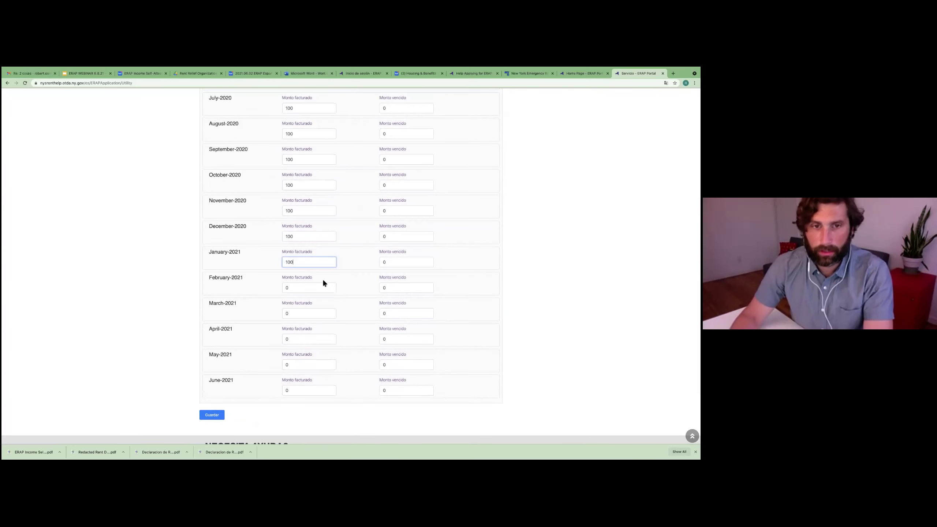
pyautogui.click(283, 288)
pyautogui.write('100')
pyautogui.scroll(-1, 352, 281)
pyautogui.click(307, 282)
pyautogui.write('100')
pyautogui.scroll(-1, 360, 284)
pyautogui.click(292, 288)
pyautogui.write('100')
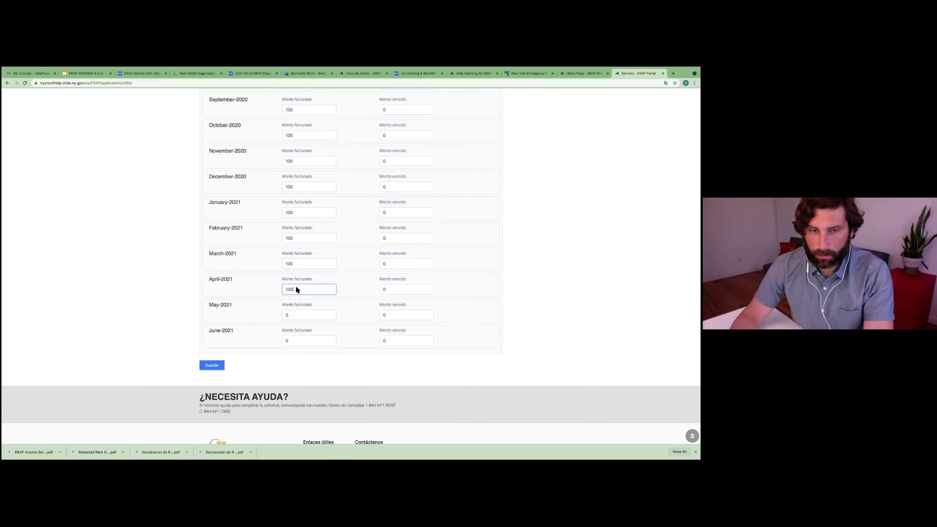
pyautogui.scroll(-1, 334, 293)
pyautogui.click(303, 299)
pyautogui.write('100')
pyautogui.scroll(-1, 314, 299)
pyautogui.click(284, 291)
pyautogui.write('100')
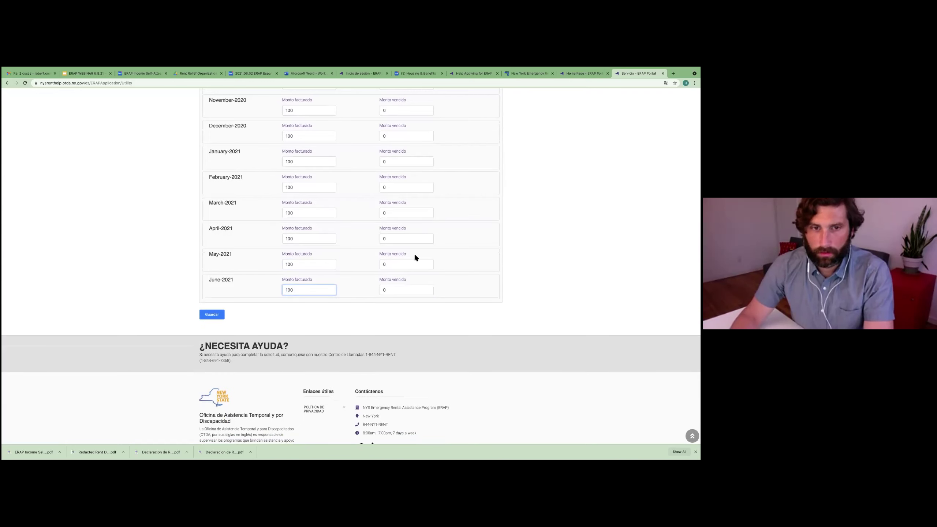
pyautogui.scroll(2, 421, 251)
pyautogui.scroll(10, 423, 250)
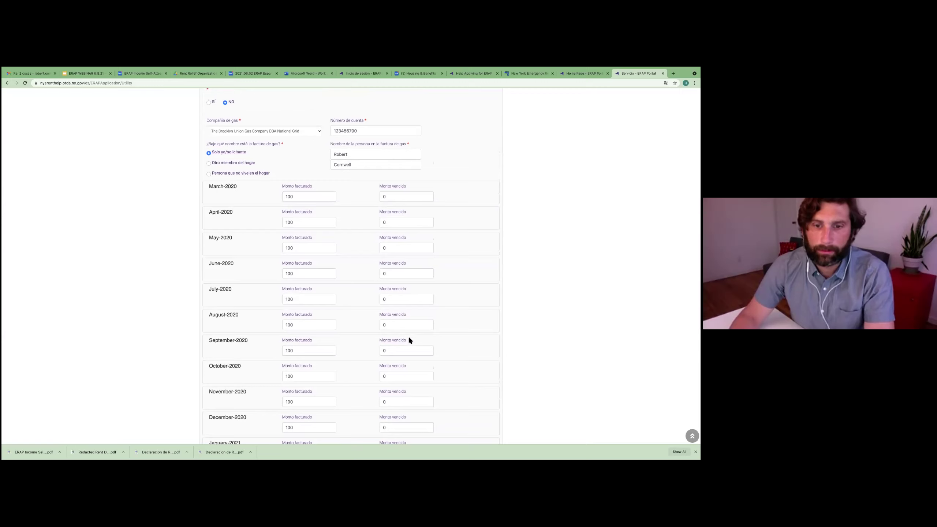
# Step: Replace the overdue amounts for September 2020 through January 2021 with 100
pyautogui.click(407, 354)
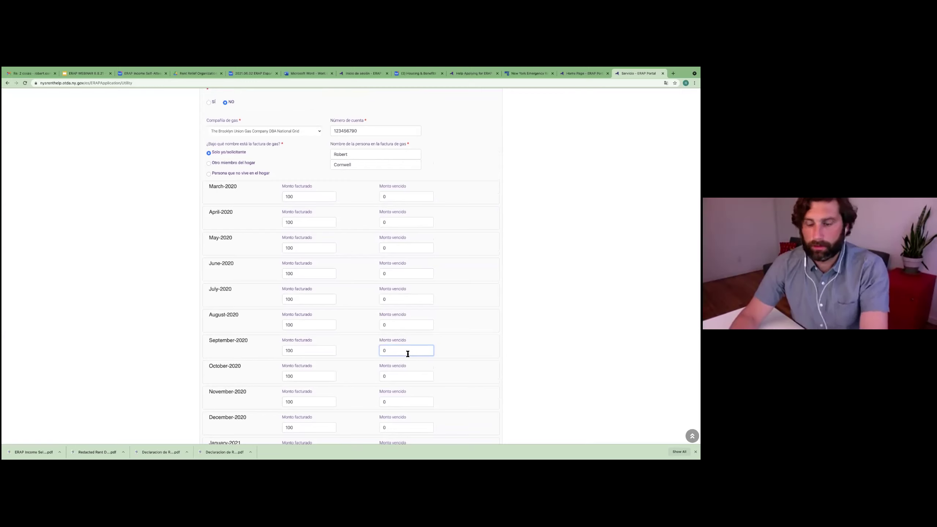
pyautogui.moveTo(387, 352); pyautogui.dragTo(381, 350)
pyautogui.write('100')
pyautogui.doubleClick(380, 349)
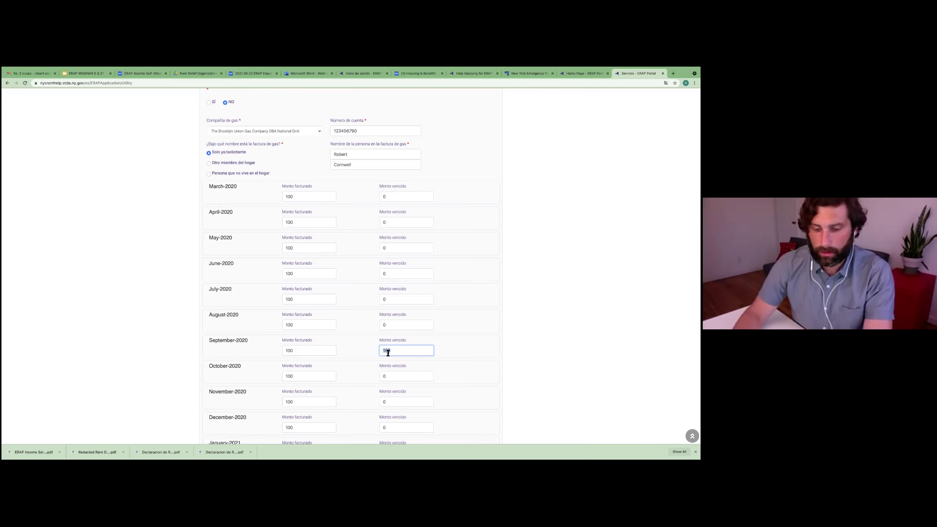
pyautogui.doubleClick(391, 377)
pyautogui.write('100')
pyautogui.scroll(-1, 404, 372)
pyautogui.press('Tab')
pyautogui.write('100')
pyautogui.scroll(-2, 418, 371)
pyautogui.press('Tab')
pyautogui.scroll(-2, 415, 352)
pyautogui.press('Tab')
pyautogui.write('100')
# Step: Enter 100 as the overdue amount for February to June 2021
pyautogui.press('Tab')
pyautogui.write('100')
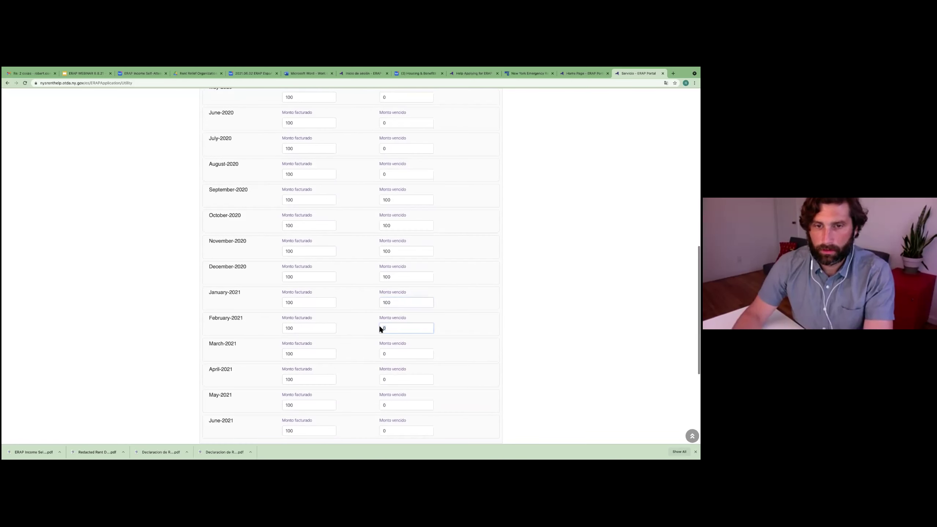
pyautogui.press('Tab')
pyautogui.write('100')
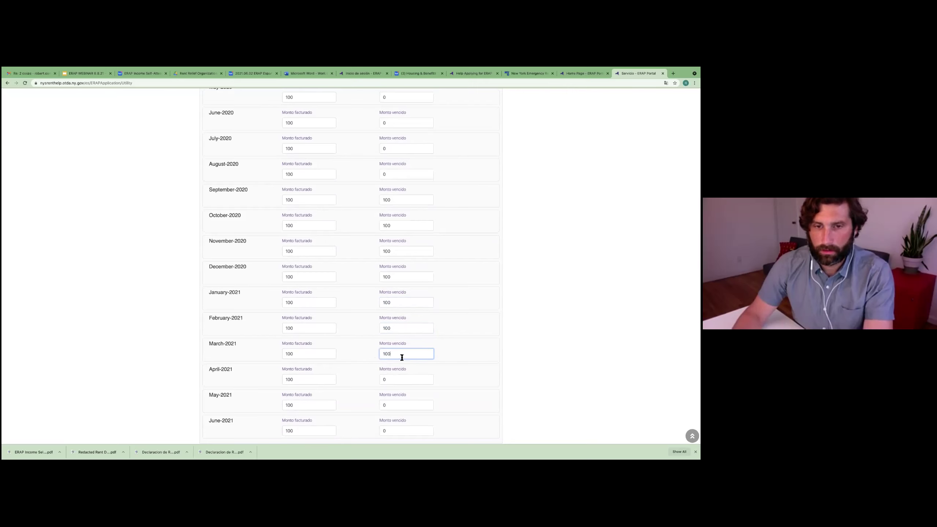
pyautogui.scroll(-1, 400, 355)
pyautogui.press('Tab')
pyautogui.press('Tab')
pyautogui.write('100')
pyautogui.scroll(-1, 399, 380)
pyautogui.press('Tab')
pyautogui.write('100')
# Step: Save the utility amounts to continue to the current and past rent assistance page
pyautogui.scroll(5, 448, 302)
pyautogui.scroll(1, 448, 303)
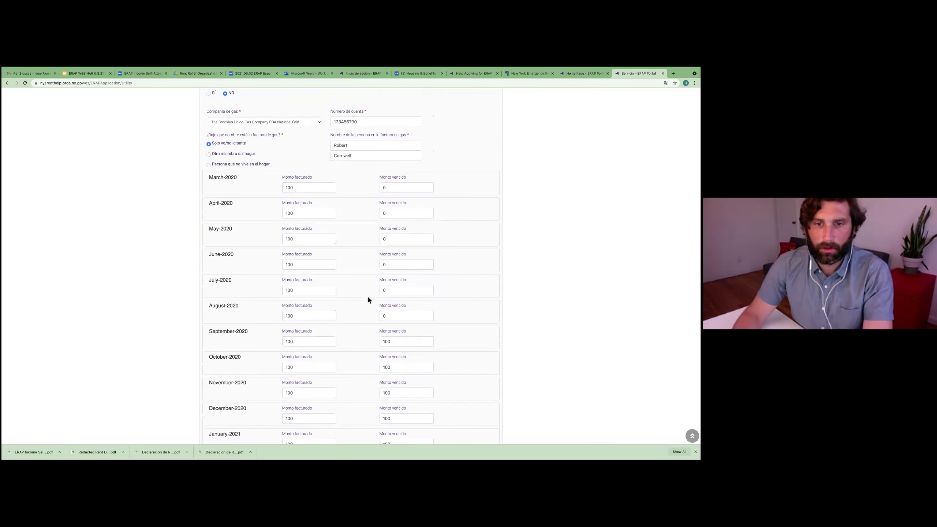
pyautogui.scroll(-8, 448, 321)
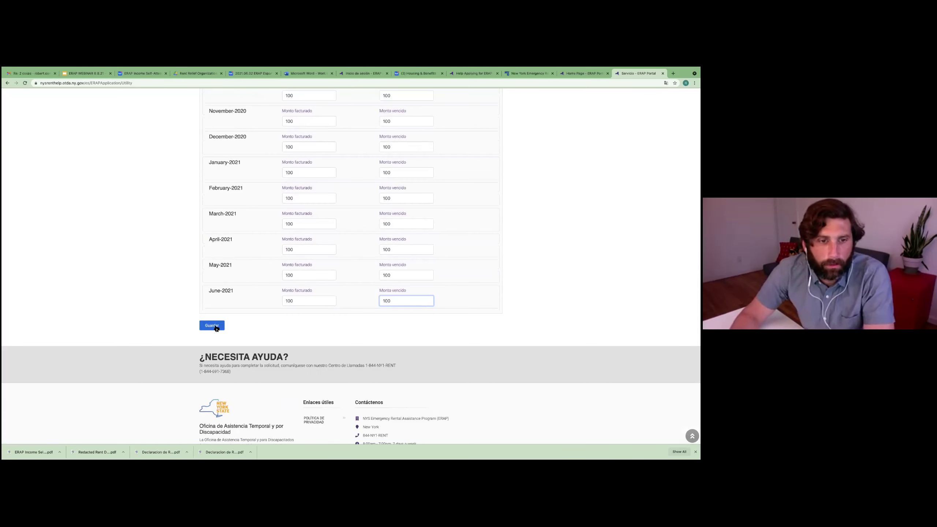
pyautogui.click(216, 328)
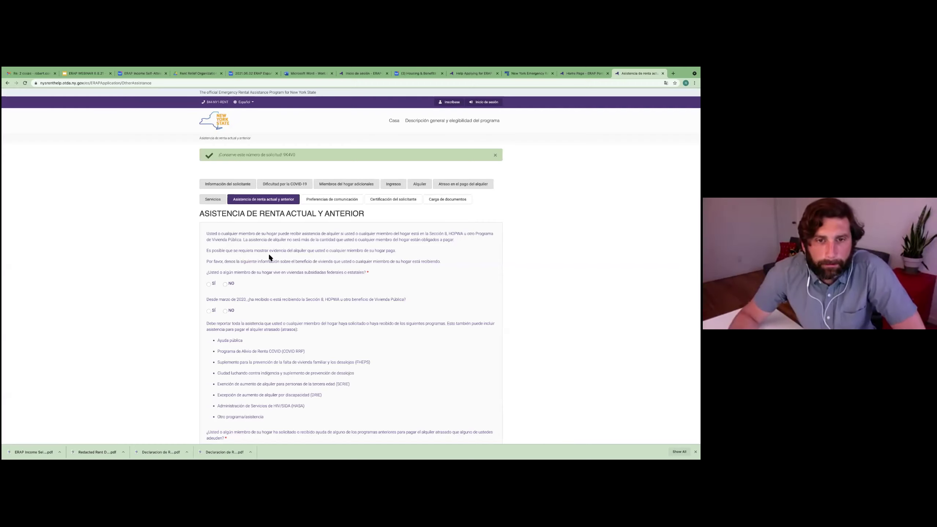
pyautogui.scroll(-1, 268, 255)
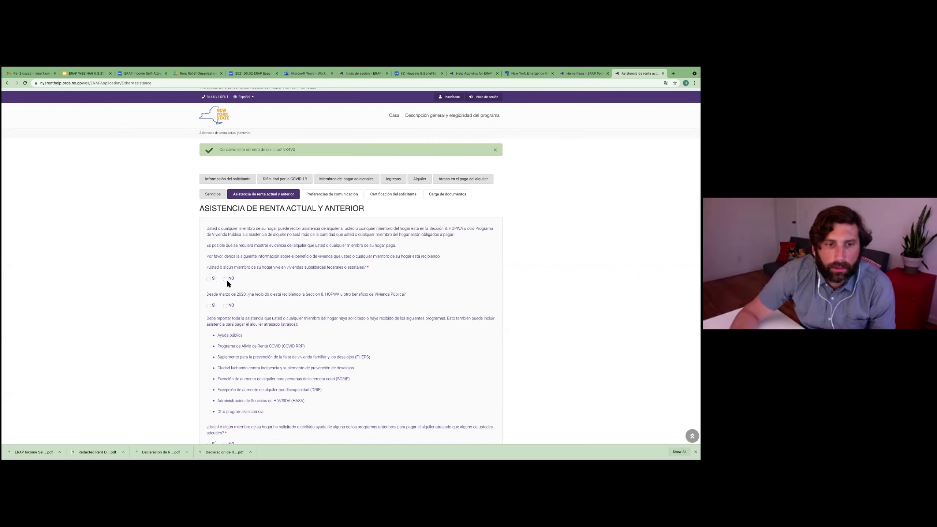
# Step: Answer Sí to subsidized housing, income-percentage rent, and Section 8/HOPWA benefits questions
pyautogui.click(208, 279)
pyautogui.click(225, 279)
pyautogui.click(209, 279)
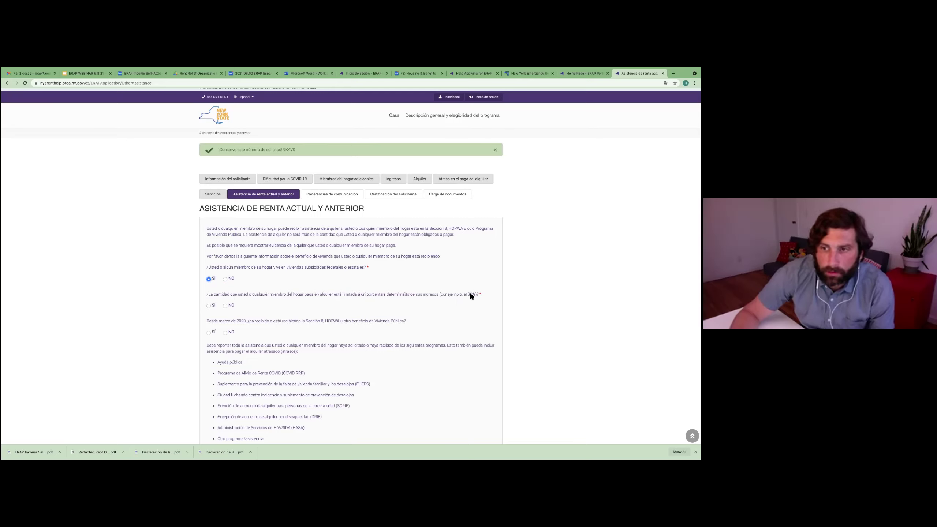
pyautogui.click(209, 306)
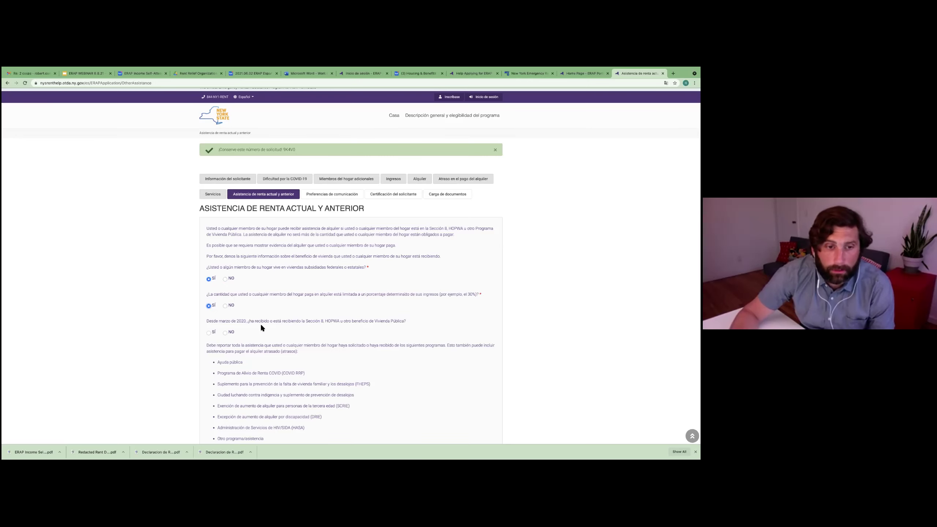
pyautogui.scroll(-1, 261, 324)
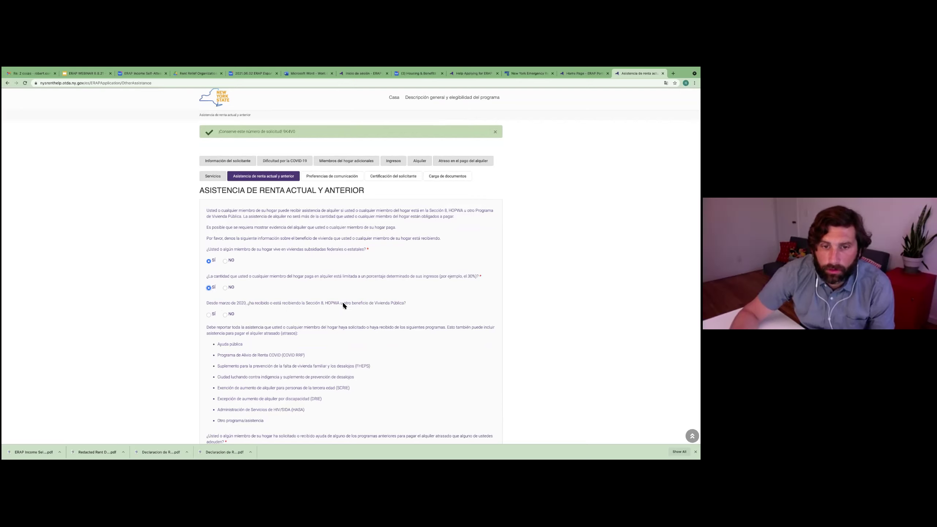
pyautogui.click(212, 316)
pyautogui.scroll(-2, 292, 317)
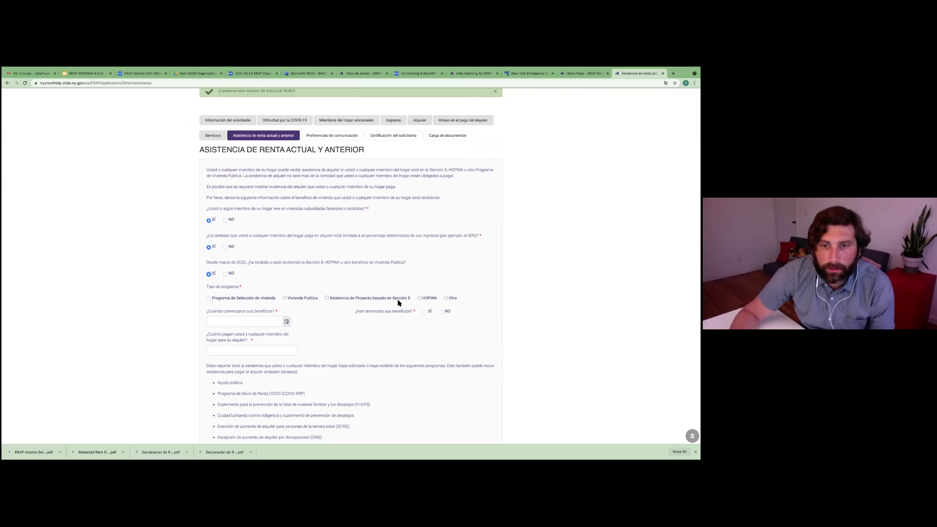
# Step: Set the program type to Vivienda Pública with benefits since 01/01/2010, not ended
pyautogui.click(210, 301)
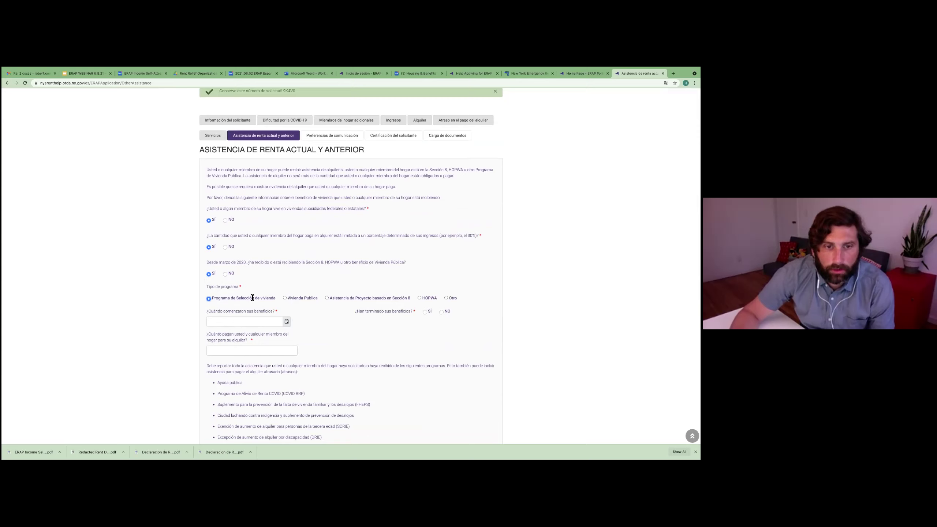
pyautogui.click(285, 299)
pyautogui.click(279, 321)
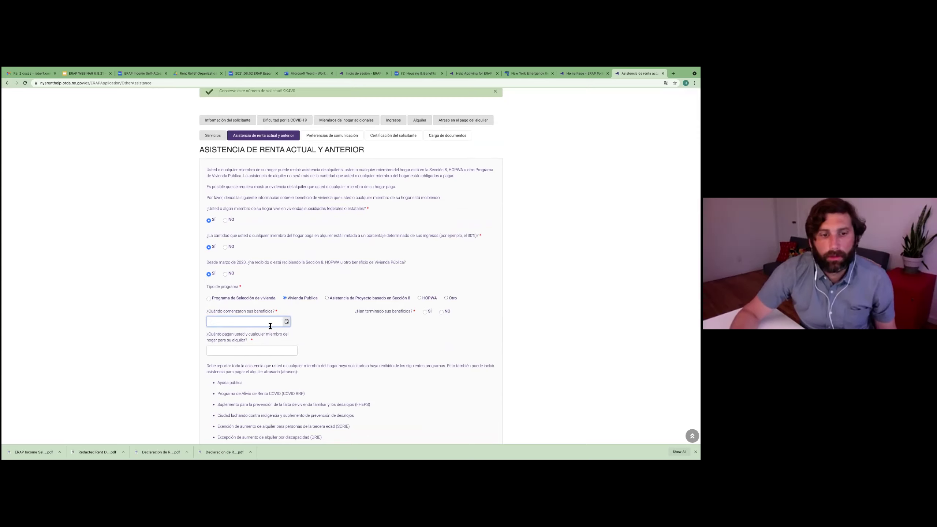
pyautogui.scroll(-2, 269, 324)
pyautogui.scroll(1, 271, 326)
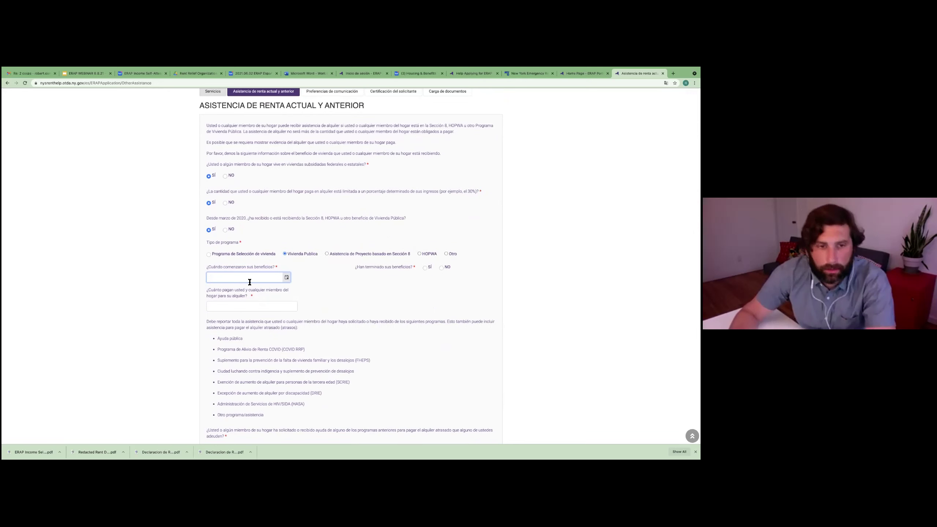
pyautogui.write('0')
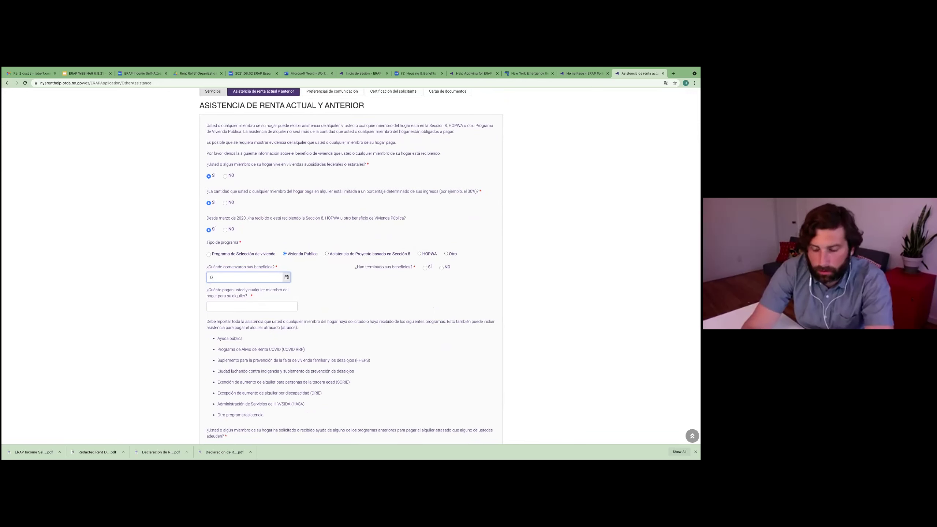
pyautogui.write('1/01/2010')
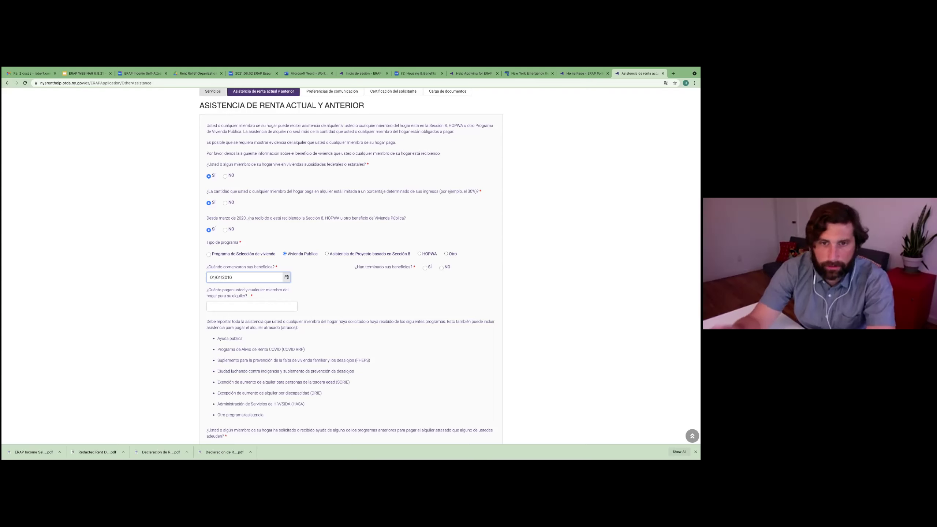
pyautogui.click(441, 269)
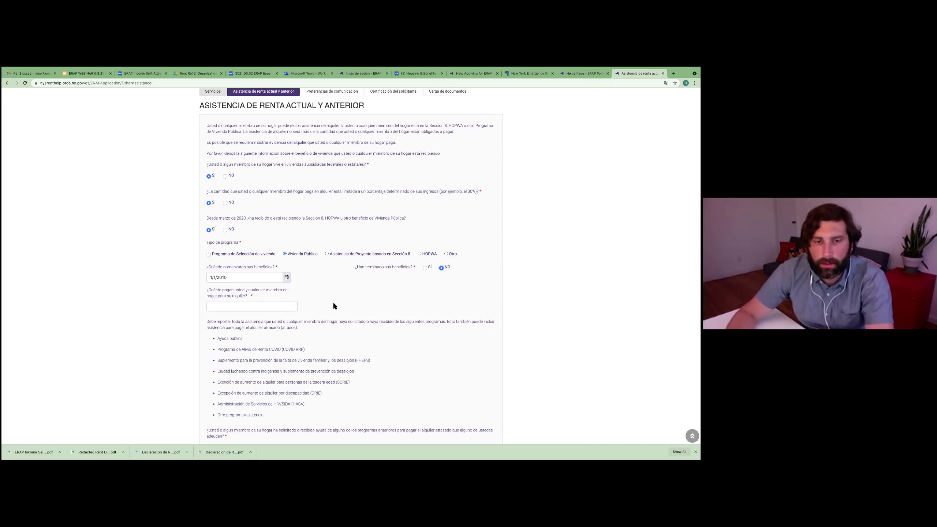
# Step: Enter 900 as the amount the household pays toward rent
pyautogui.click(248, 306)
pyautogui.write('900')
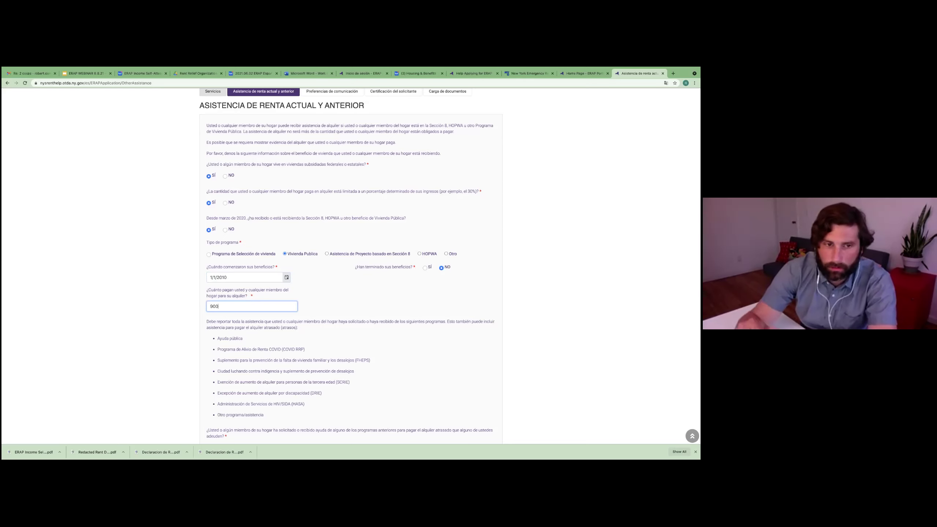
pyautogui.click(369, 334)
pyautogui.scroll(-1, 306, 308)
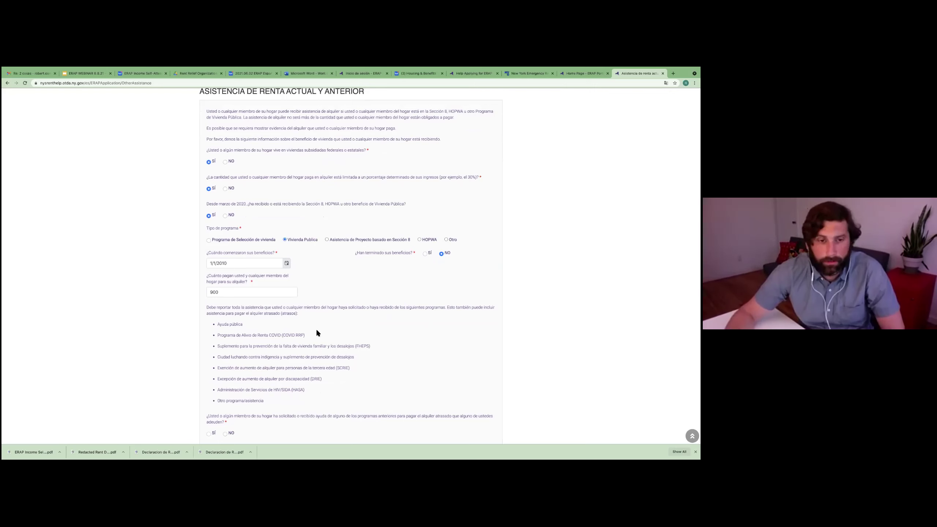
pyautogui.scroll(-1, 316, 328)
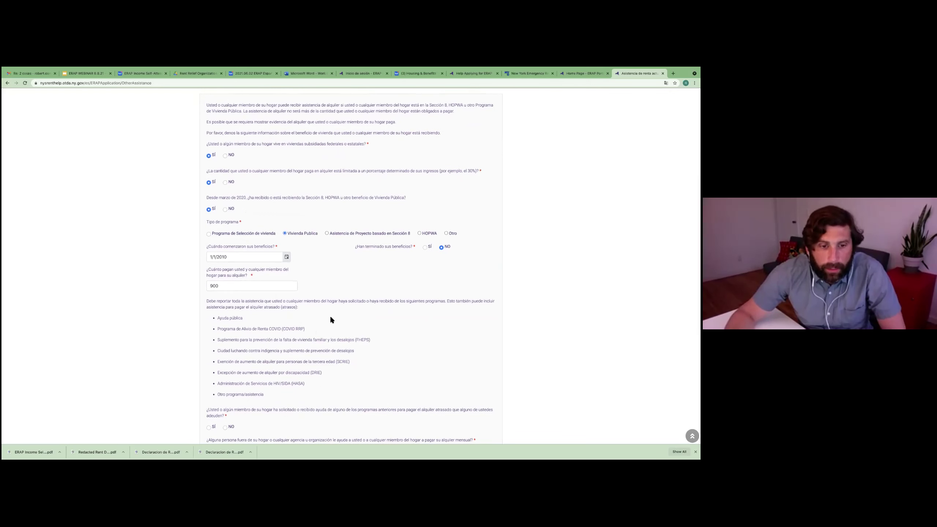
# Step: Record past rent help as Sí through COVID RRP, no outside help, and save
pyautogui.scroll(-1, 329, 314)
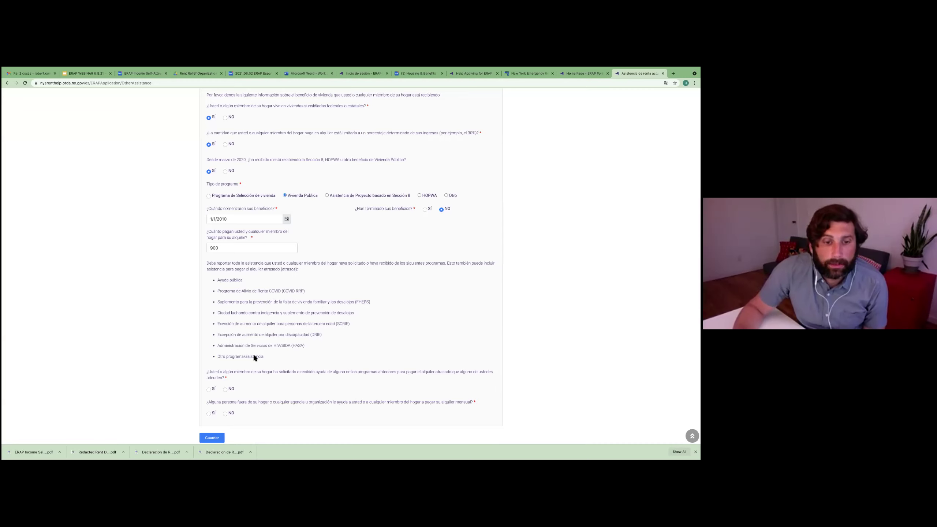
pyautogui.scroll(-1, 311, 347)
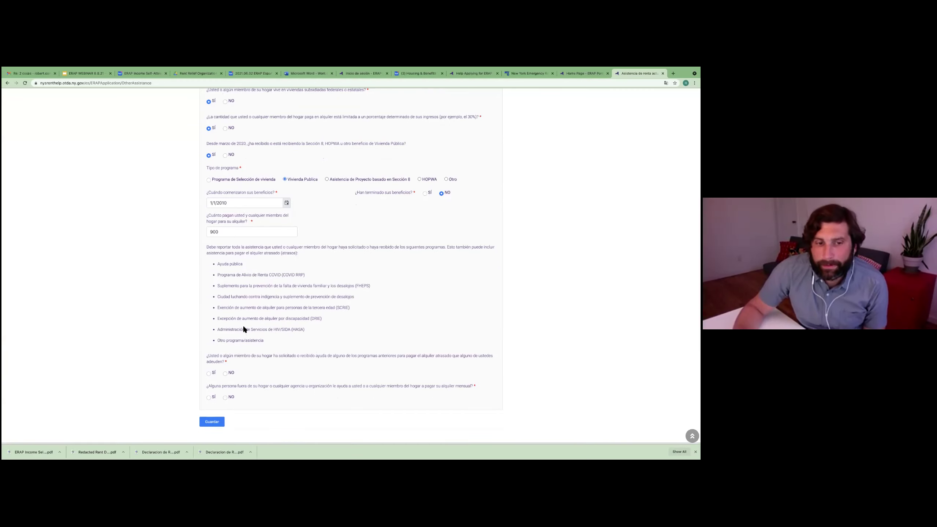
pyautogui.click(208, 374)
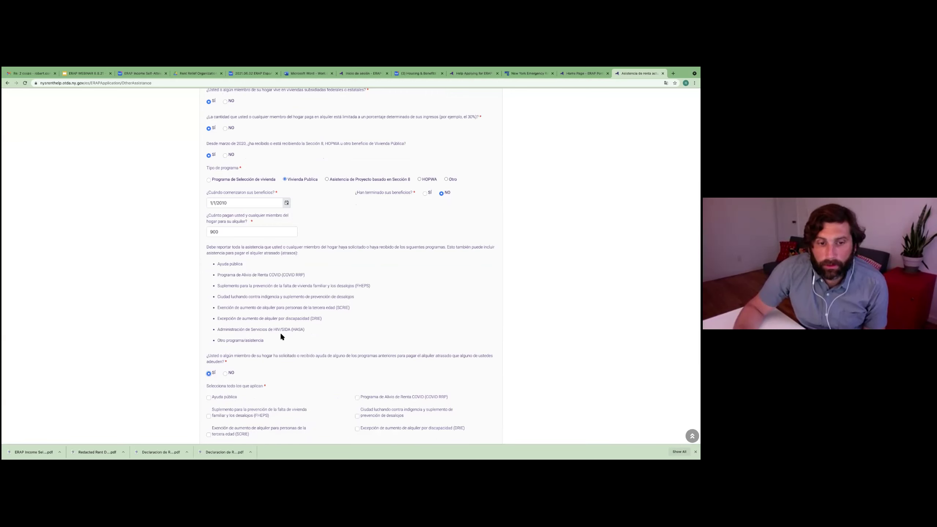
pyautogui.scroll(-2, 279, 335)
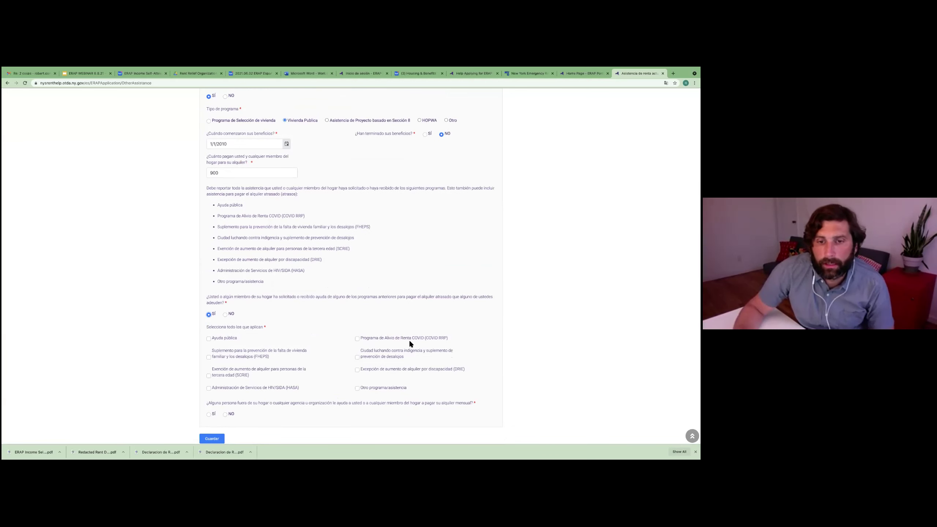
pyautogui.click(357, 339)
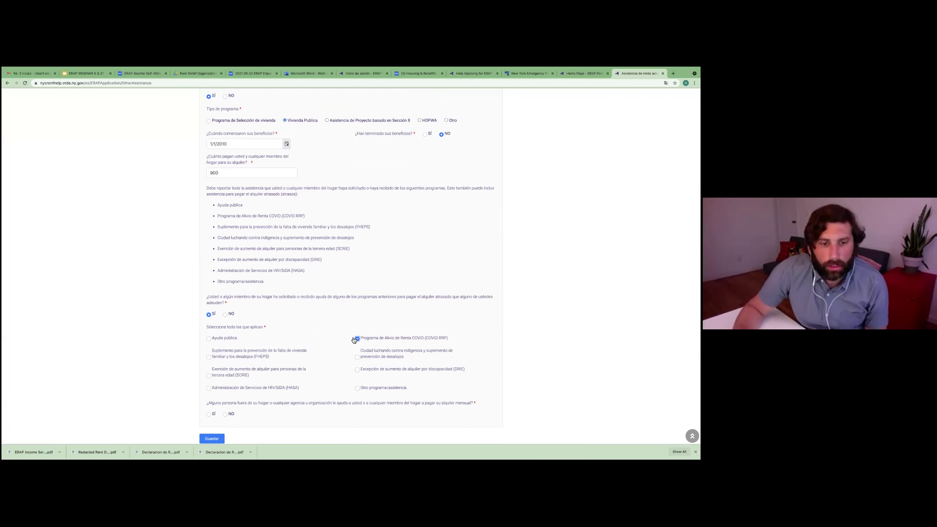
pyautogui.scroll(-1, 369, 339)
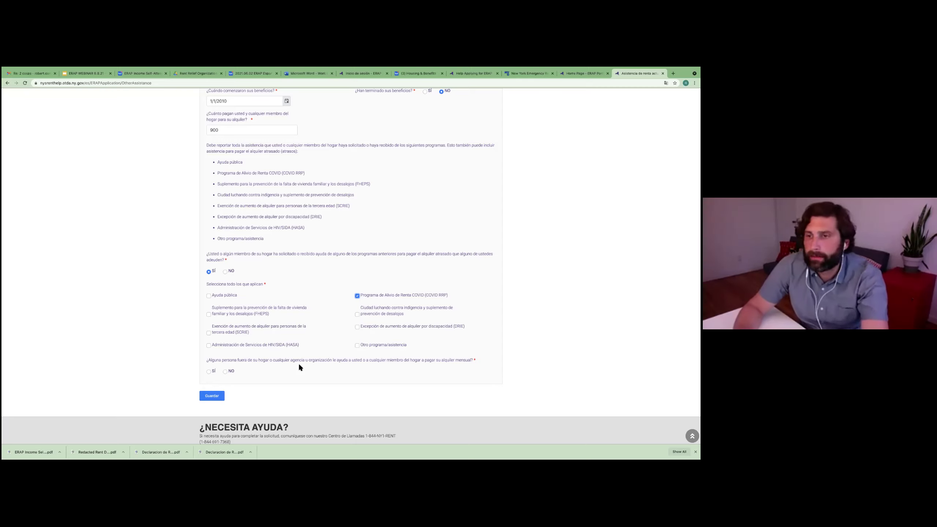
pyautogui.click(225, 372)
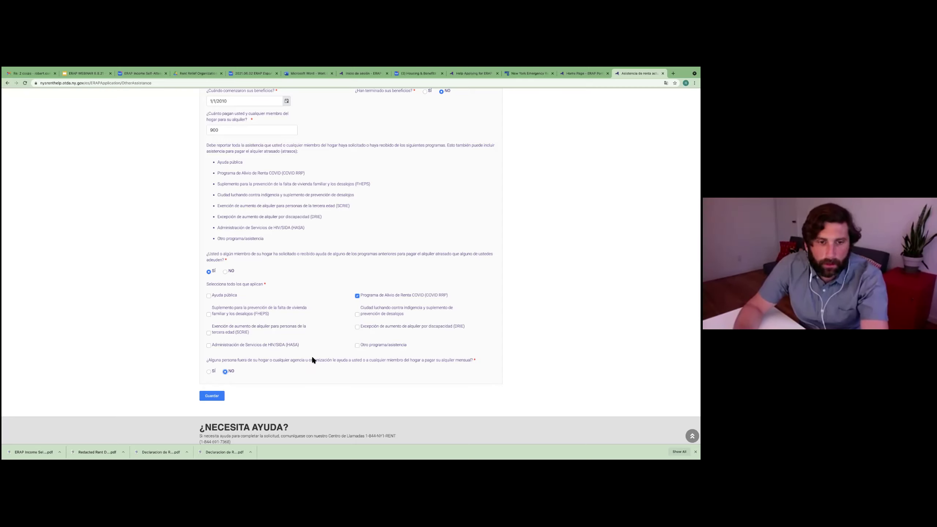
pyautogui.click(217, 398)
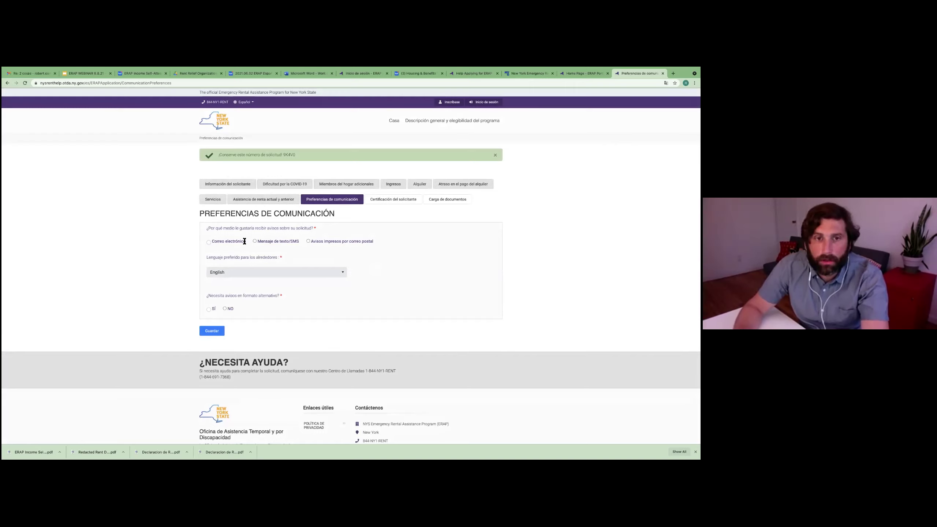
# Step: Choose e-mail notices in Español with an interpreter and no alternate format, then save
pyautogui.click(209, 243)
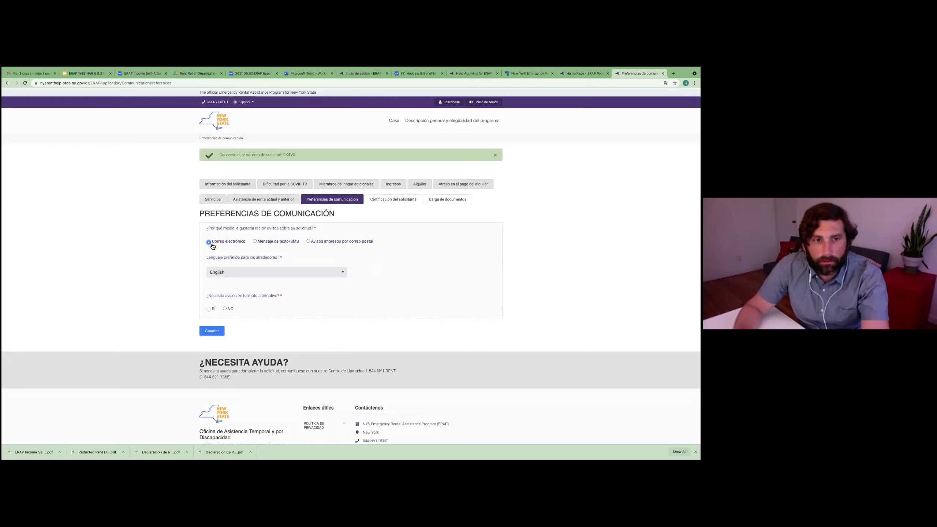
pyautogui.click(241, 272)
pyautogui.click(240, 292)
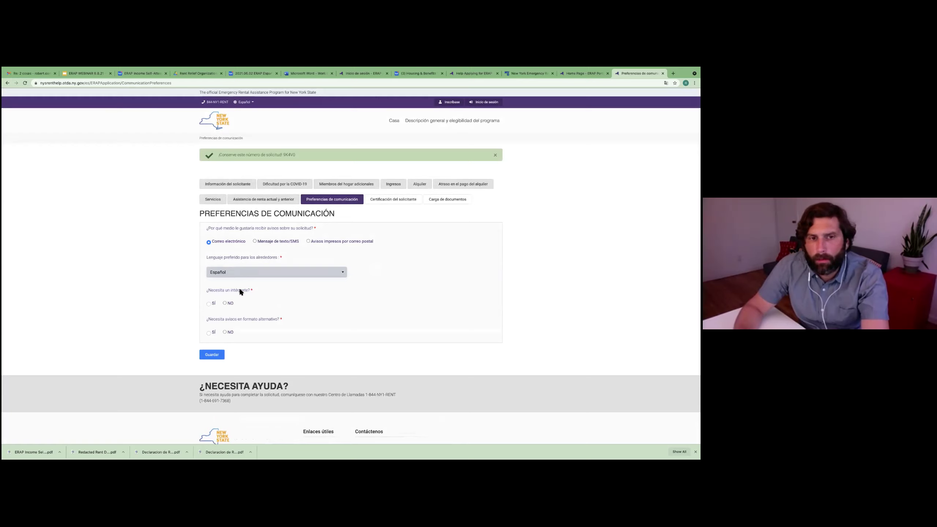
pyautogui.click(209, 304)
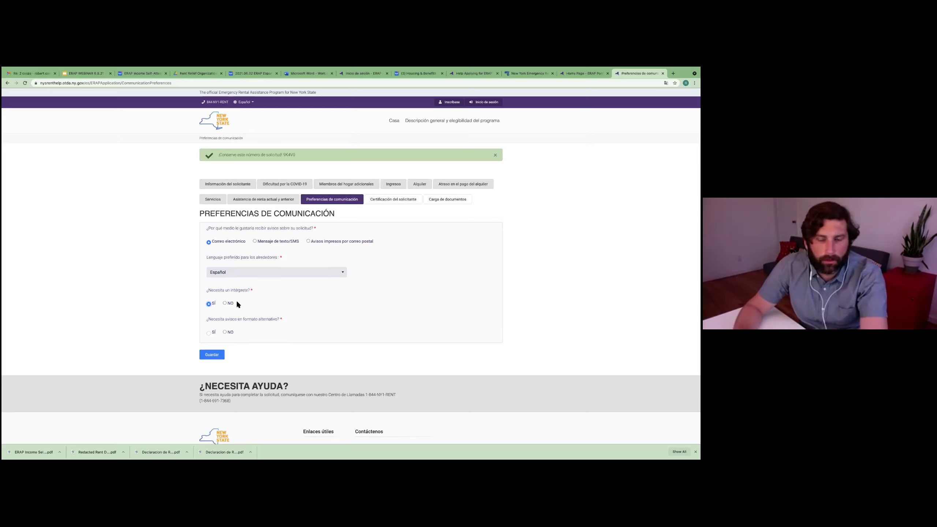
pyautogui.click(225, 332)
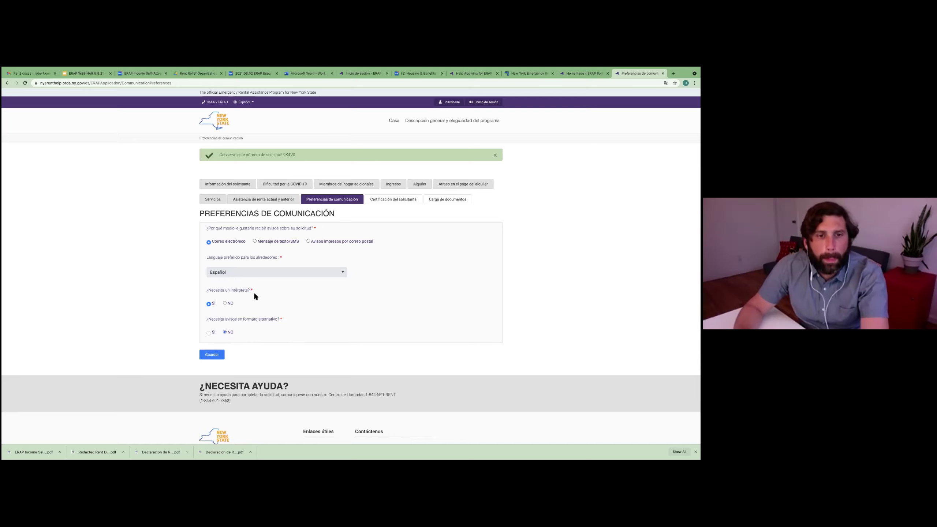
pyautogui.click(211, 354)
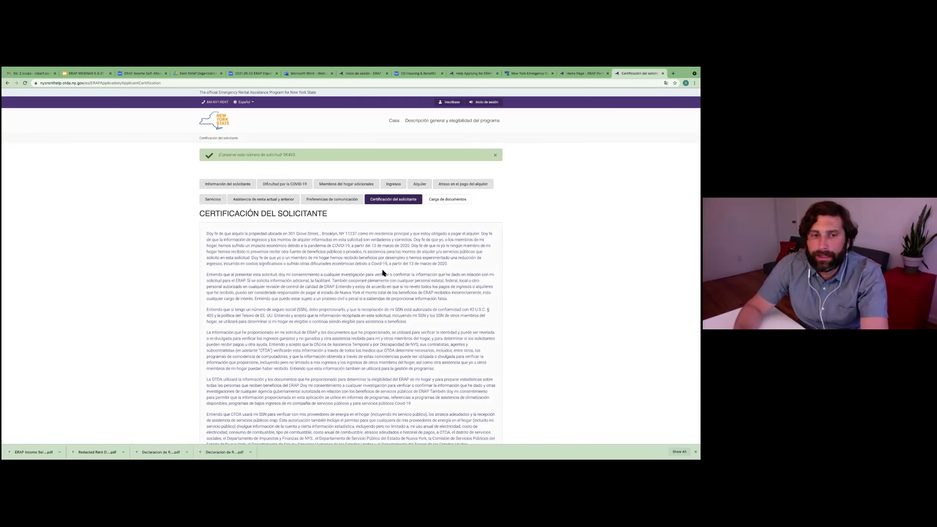
# Step: Read through the applicant certification text, then switch to the Box files
pyautogui.scroll(-1, 379, 289)
pyautogui.scroll(-20, 377, 284)
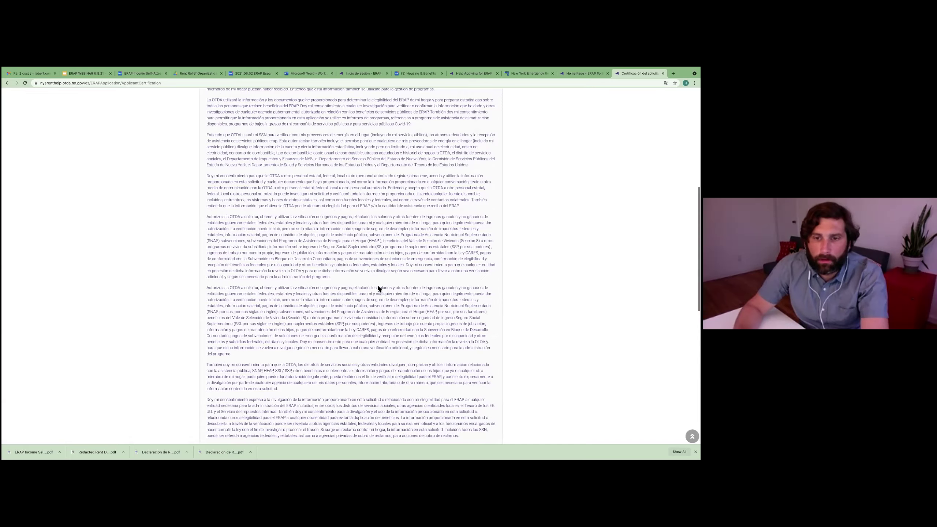
pyautogui.scroll(4, 234, 176)
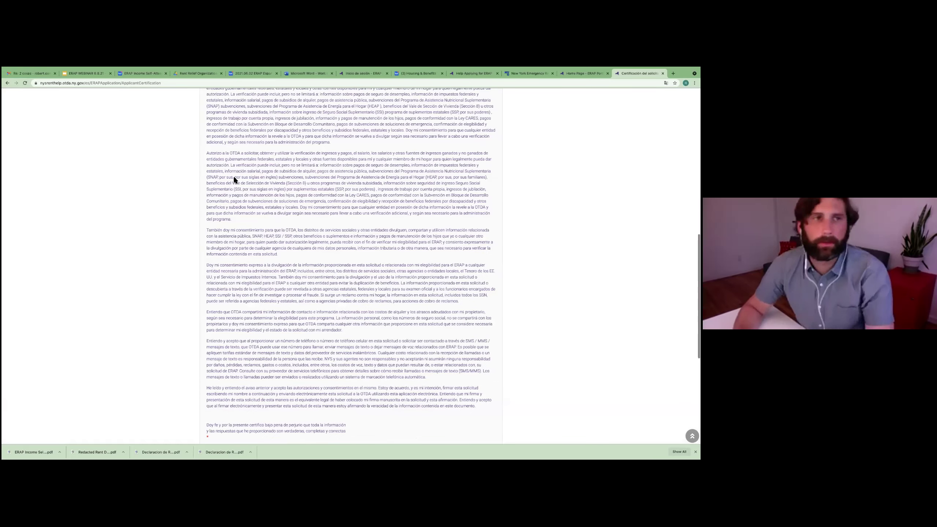
pyautogui.scroll(6, 232, 176)
pyautogui.click(132, 74)
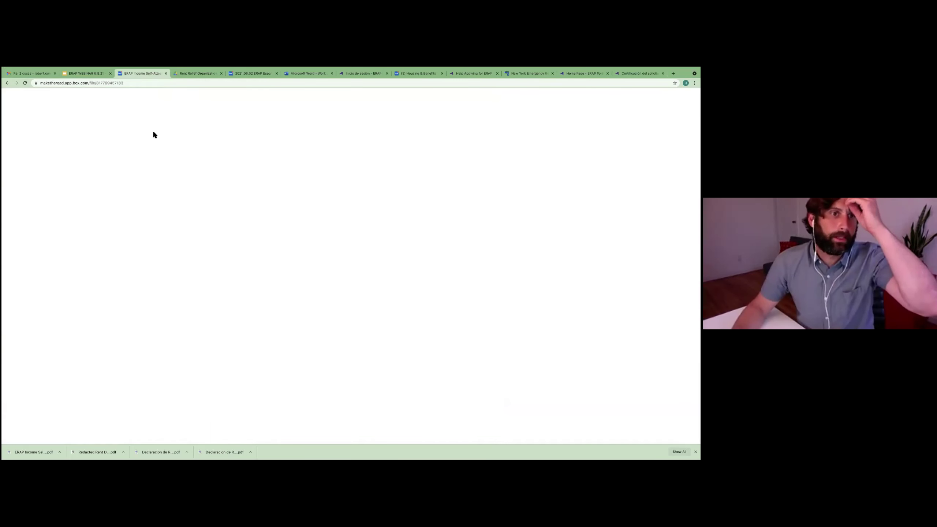
# Step: Preview '2021.06.02 ERAP Espanol Plain Language Certification.pdf' in Box, then go to the webinar slides
pyautogui.click(8, 83)
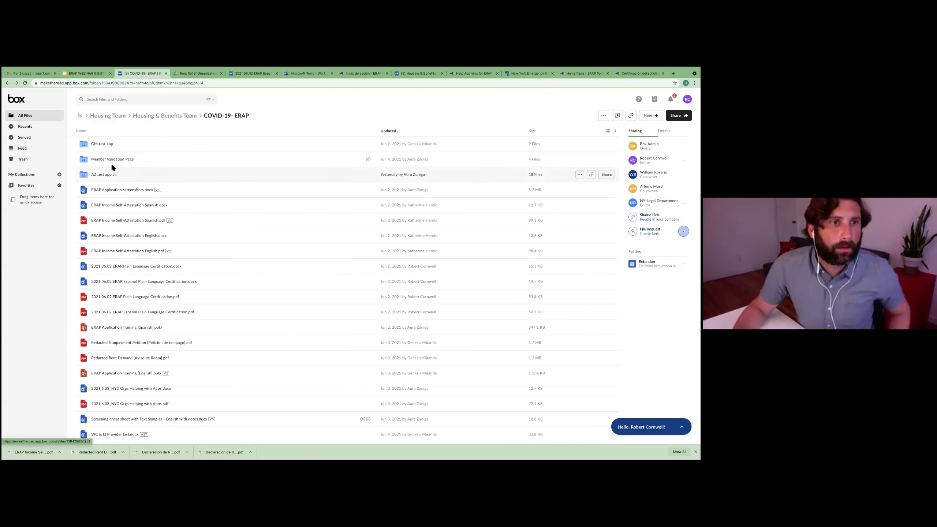
pyautogui.scroll(-4, 135, 205)
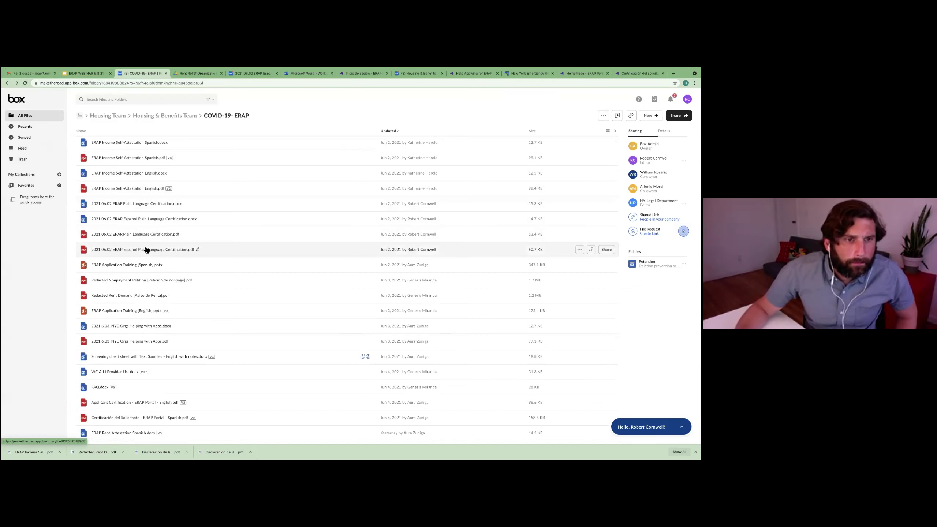
pyautogui.click(146, 250)
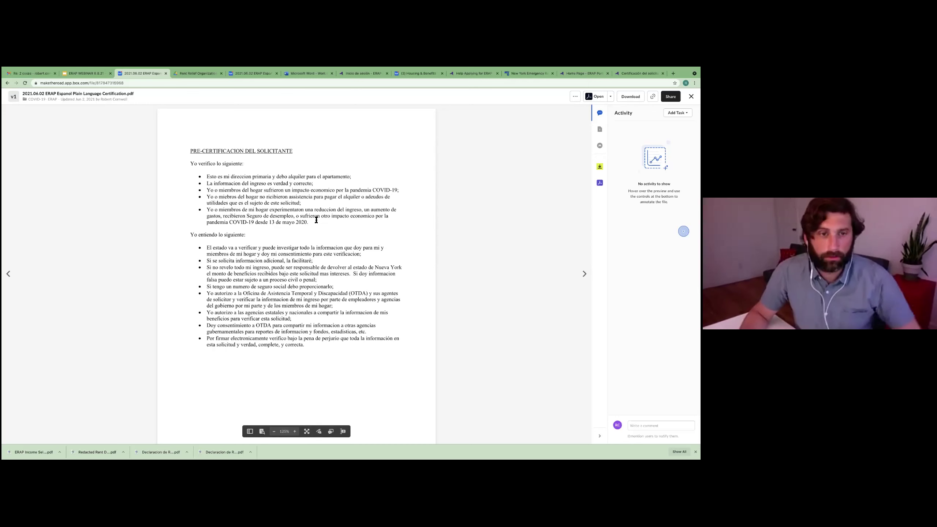
pyautogui.scroll(-2, 316, 220)
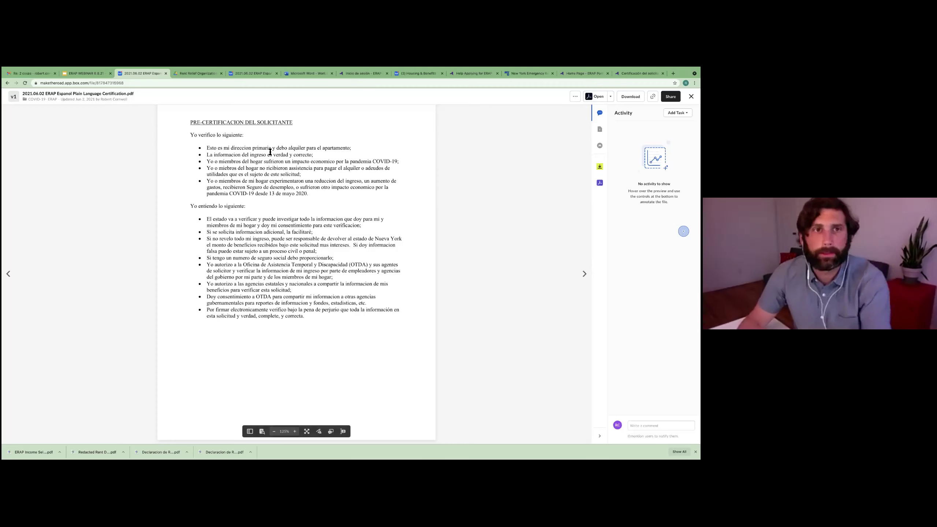
pyautogui.click(91, 74)
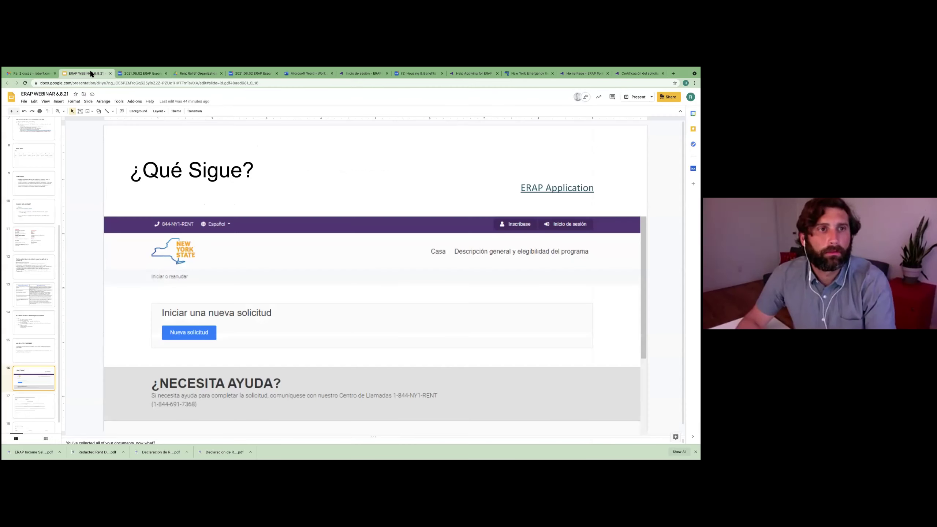
# Step: Return to the ERAP applicant certification page and scroll down to the signature field
pyautogui.click(464, 75)
pyautogui.click(361, 75)
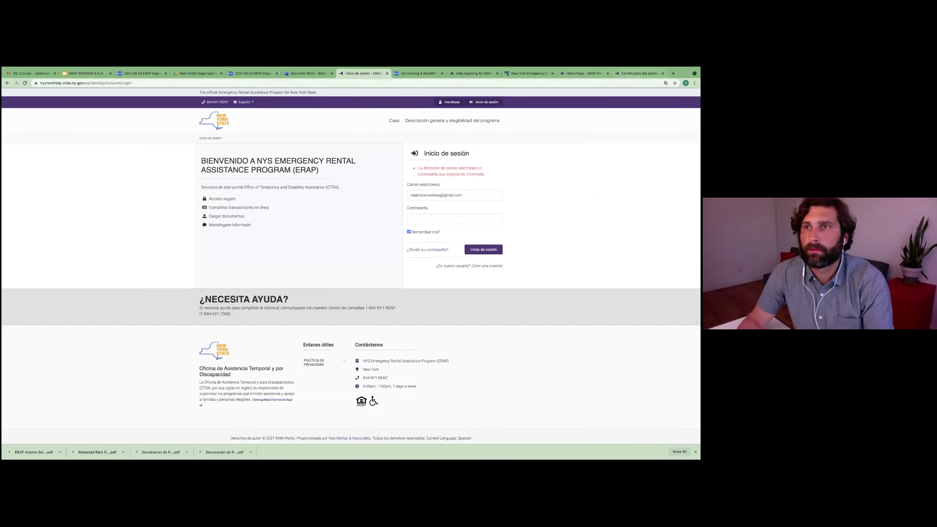
pyautogui.click(639, 73)
pyautogui.scroll(-3, 371, 201)
pyautogui.scroll(5, 370, 204)
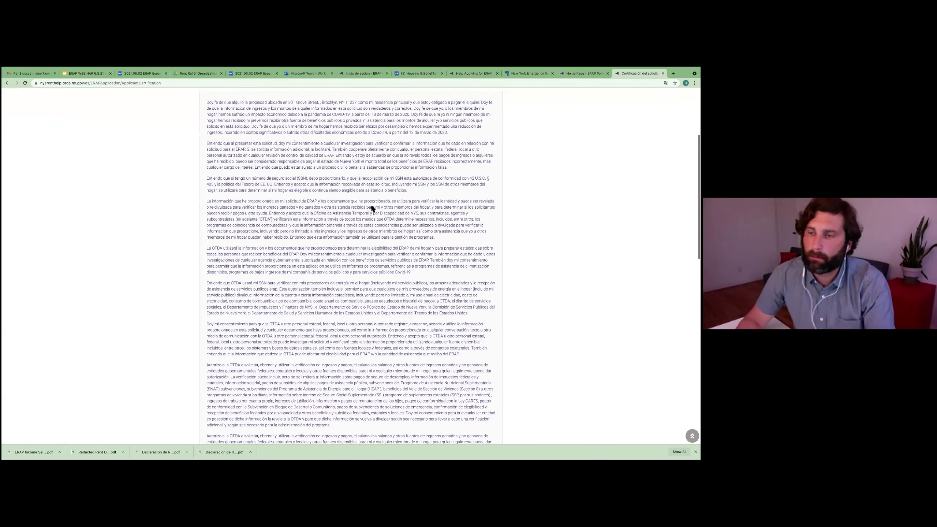
pyautogui.scroll(-6, 371, 204)
pyautogui.scroll(-9, 370, 204)
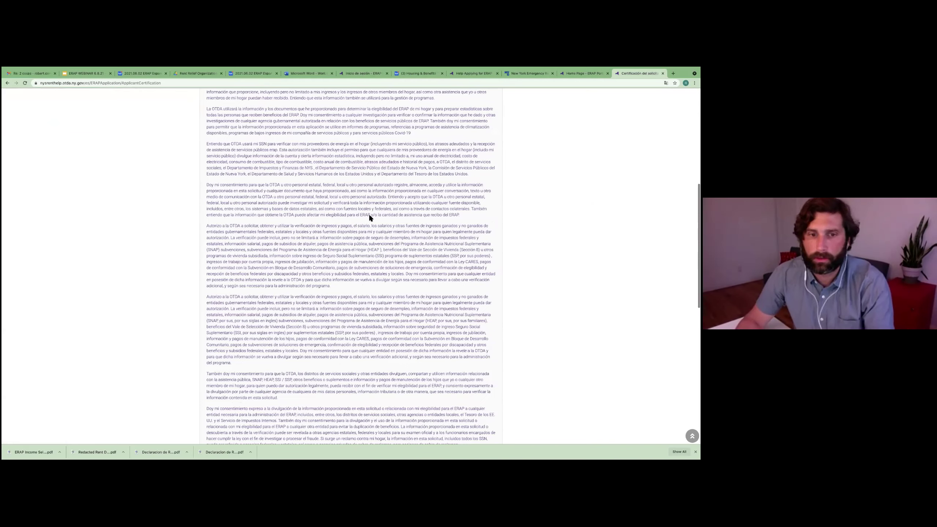
pyautogui.scroll(-1, 334, 254)
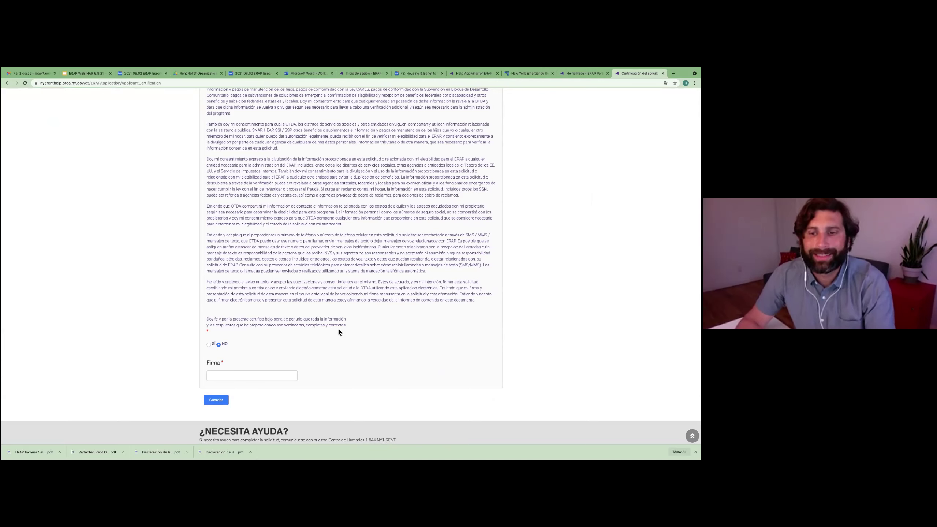
# Step: Sign the certification with the applicant's full name and save it
pyautogui.click(225, 380)
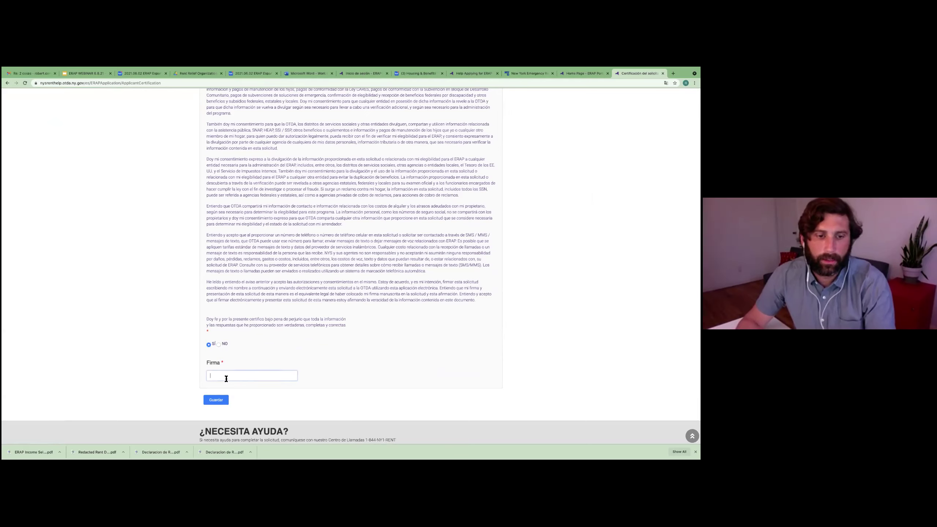
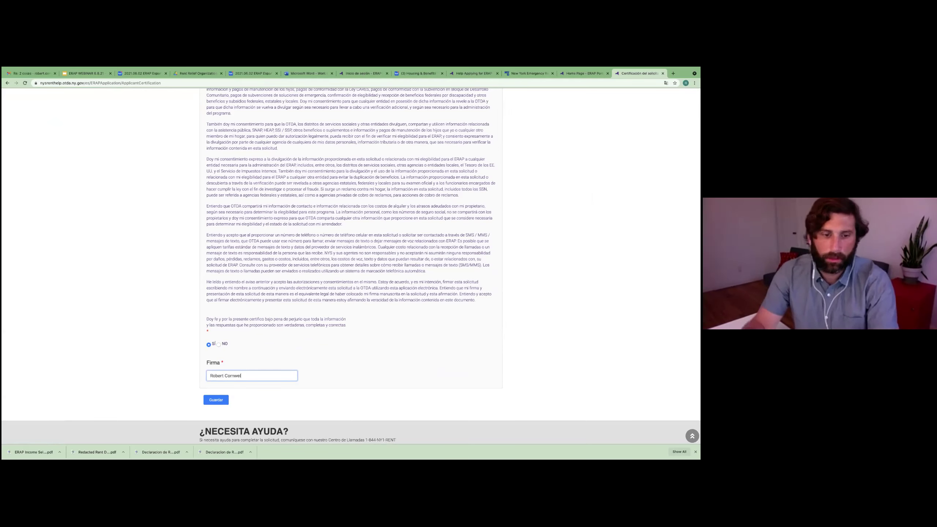
pyautogui.click(216, 404)
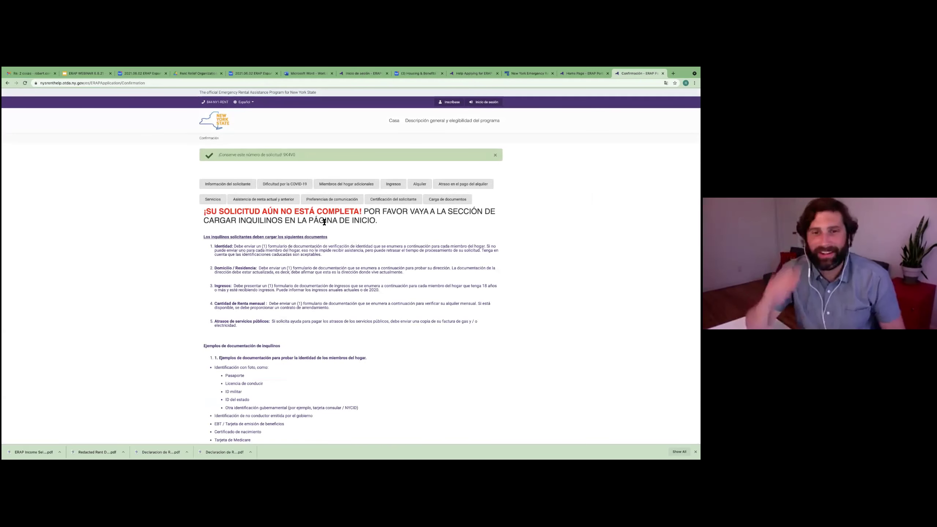
# Step: Review the required-documents lists on the confirmation page and proceed to document upload
pyautogui.scroll(-5, 299, 236)
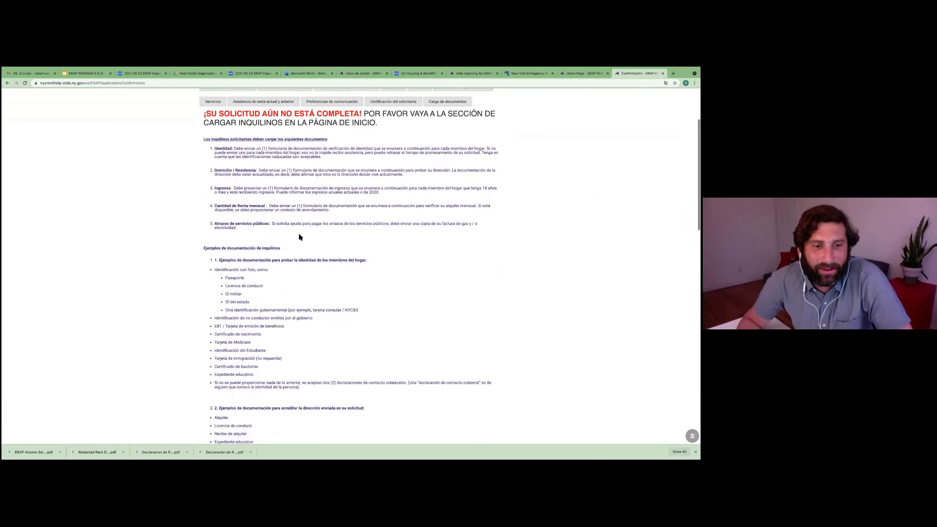
pyautogui.scroll(-6, 299, 236)
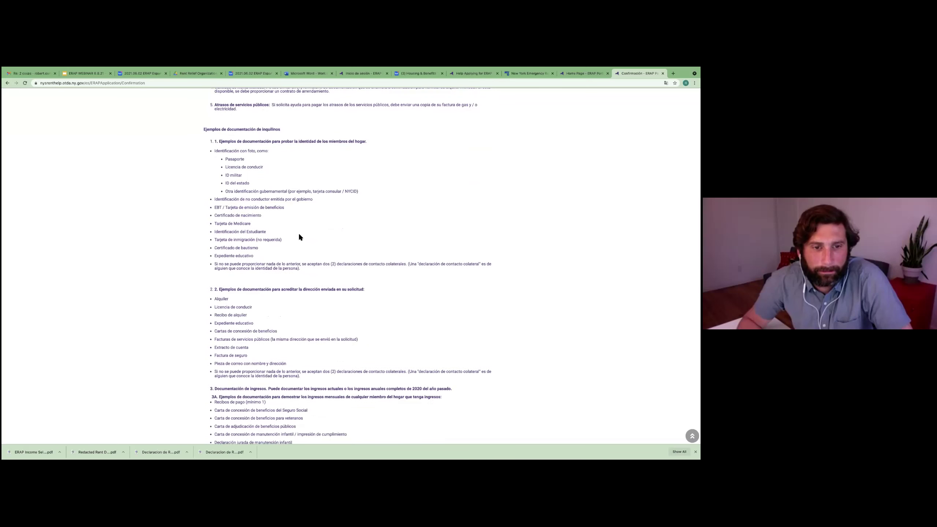
pyautogui.scroll(12, 280, 234)
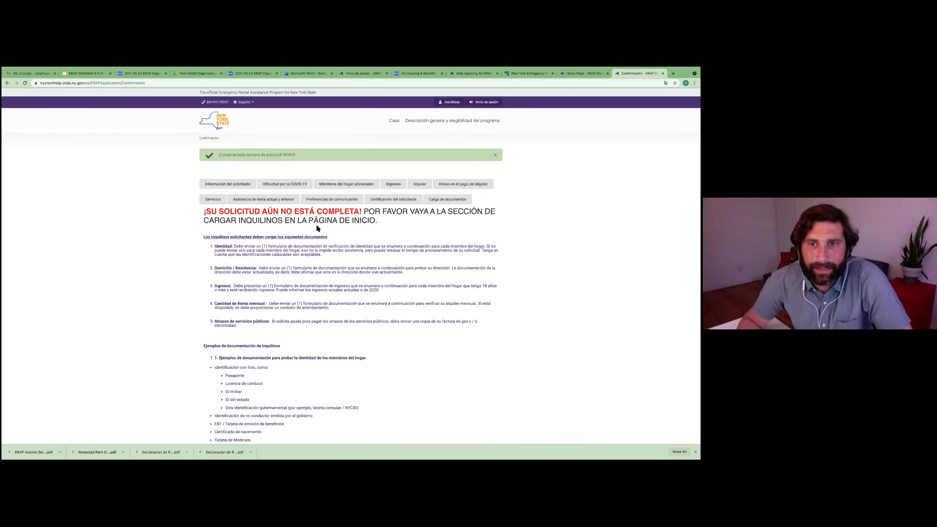
pyautogui.scroll(-6, 406, 236)
pyautogui.scroll(-15, 406, 235)
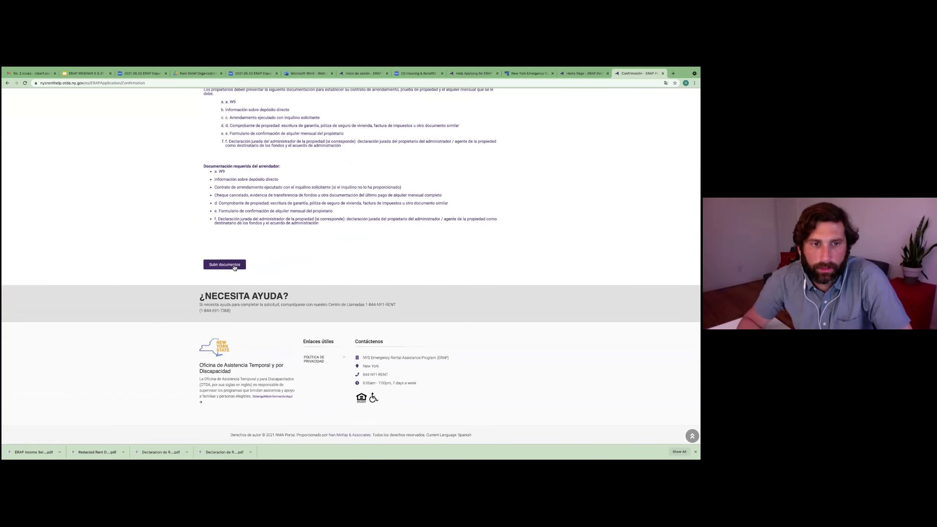
pyautogui.scroll(20, 391, 255)
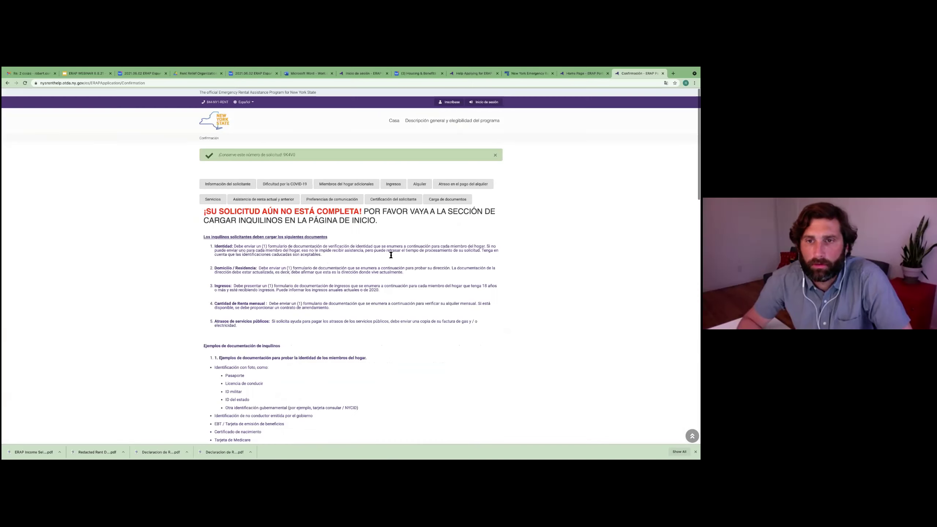
pyautogui.scroll(-15, 396, 299)
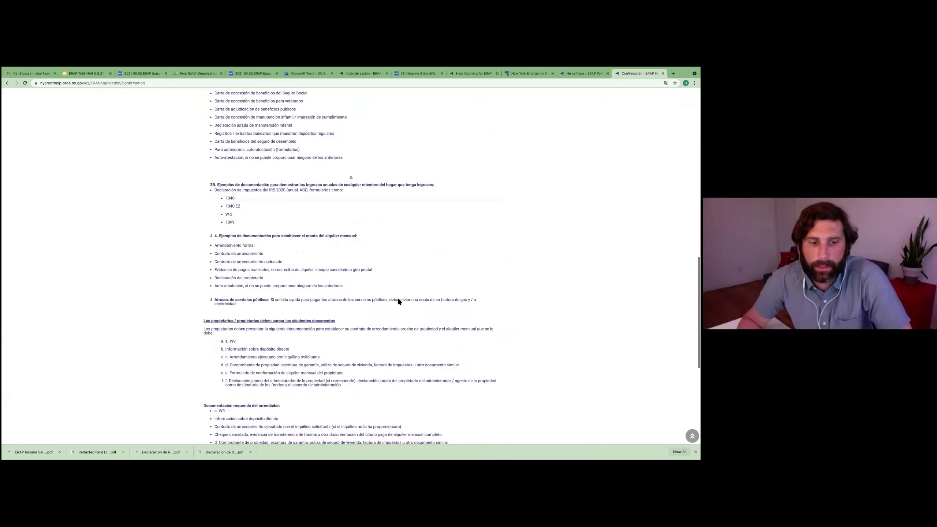
pyautogui.scroll(-5, 397, 301)
pyautogui.click(224, 265)
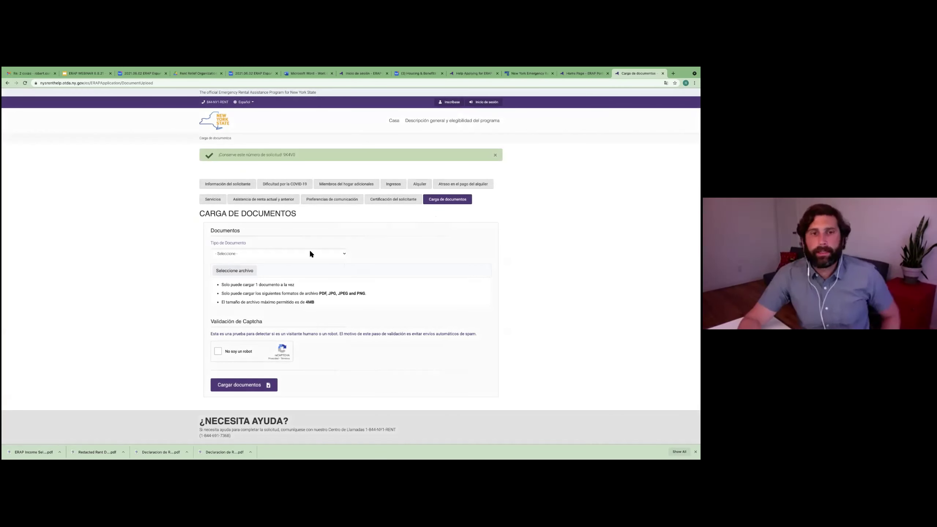
pyautogui.scroll(-1, 363, 266)
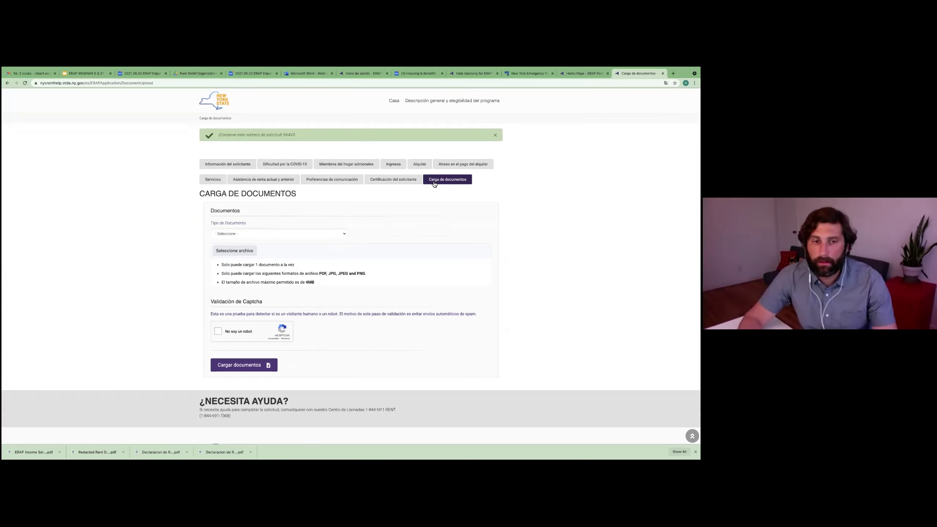
pyautogui.click(79, 74)
pyautogui.click(24, 195)
pyautogui.scroll(2, 30, 216)
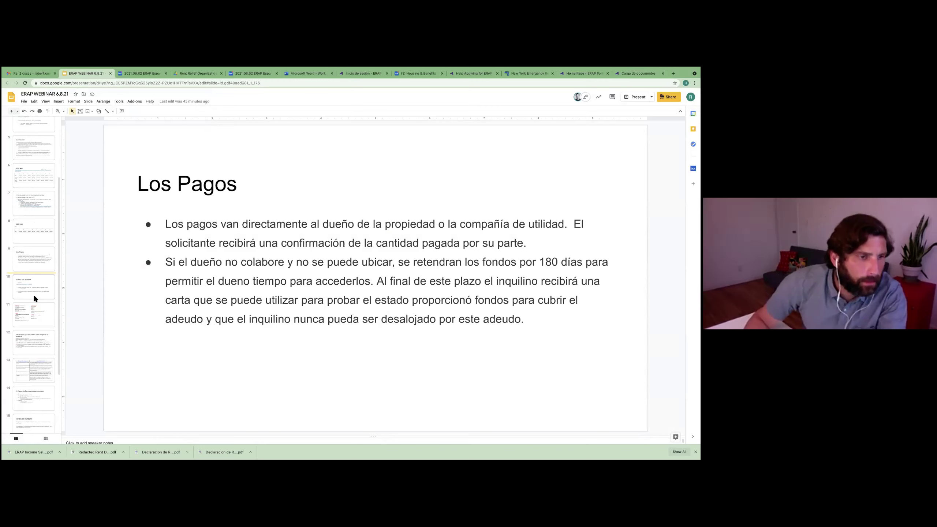
pyautogui.click(28, 397)
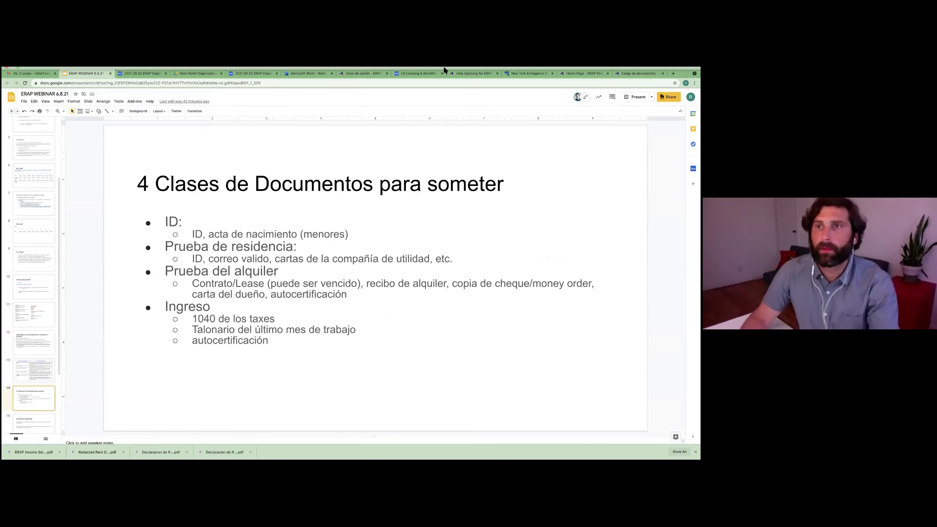
pyautogui.click(638, 73)
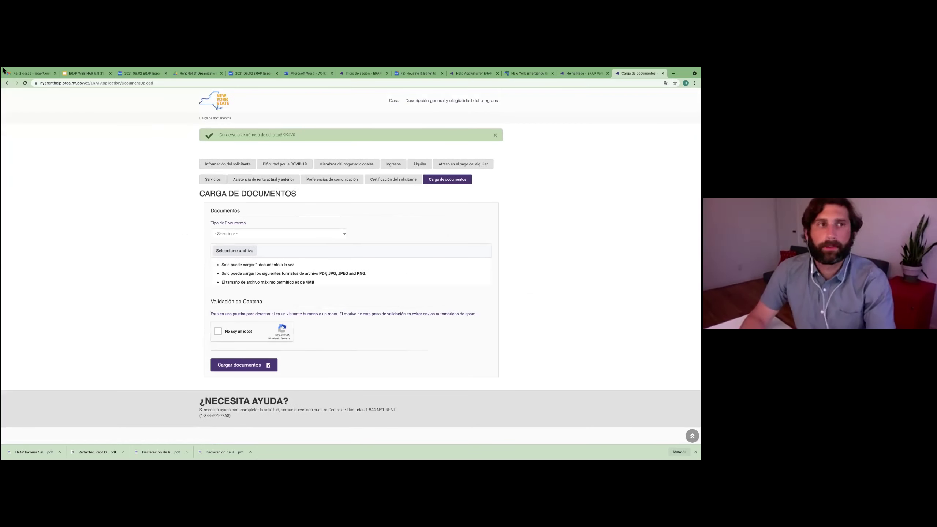
# Step: Exit Chrome fullscreen, minimize the second upload window, and shift the ERAP window slightly left
pyautogui.click(17, 76)
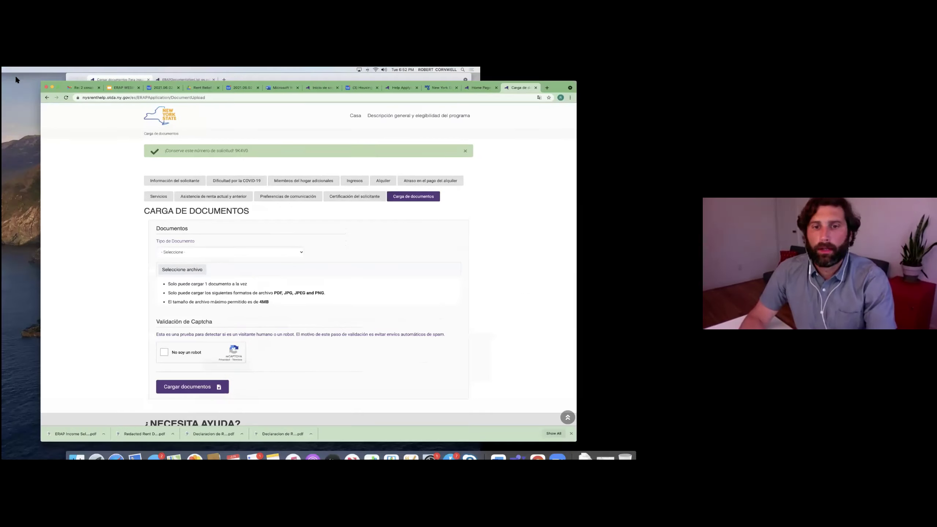
pyautogui.click(364, 76)
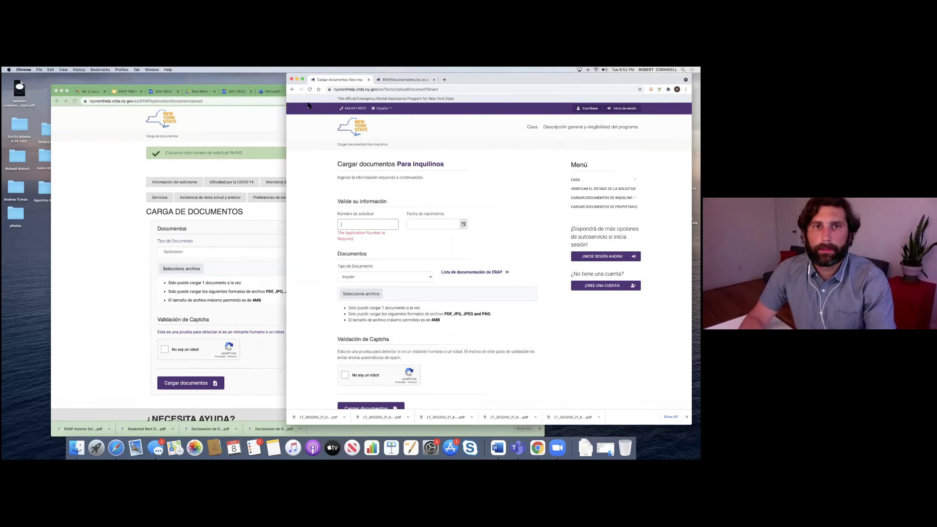
pyautogui.click(297, 79)
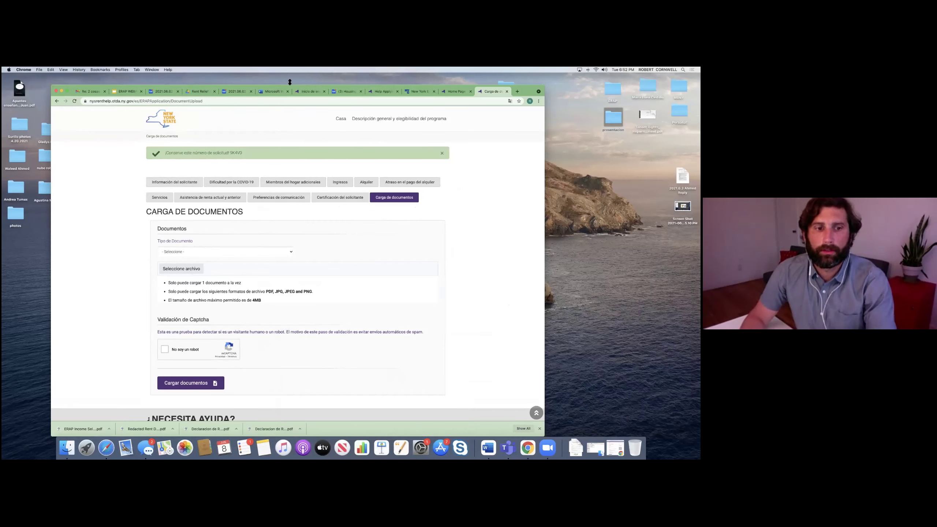
pyautogui.moveTo(296, 87); pyautogui.dragTo(289, 87)
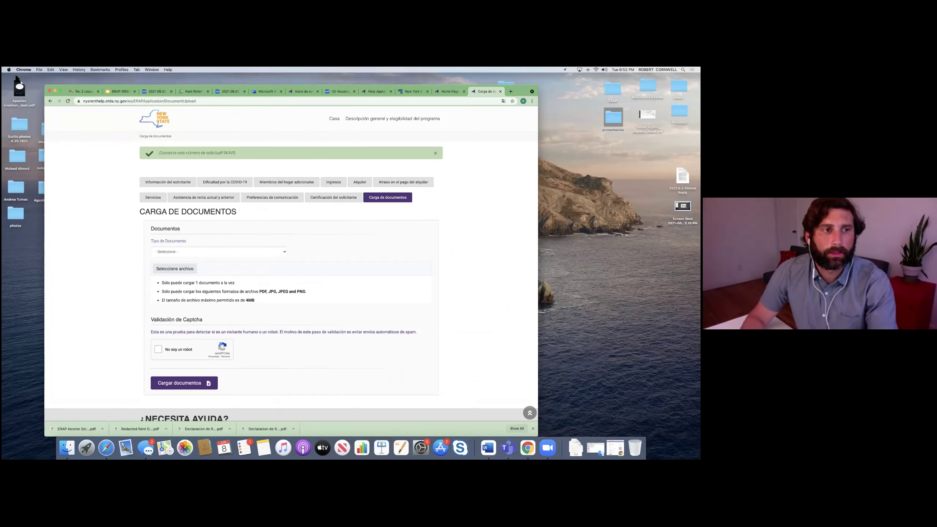
# Step: Pick Certificación del solicitante from the Tipo de Documento list on the upload form
pyautogui.click(217, 251)
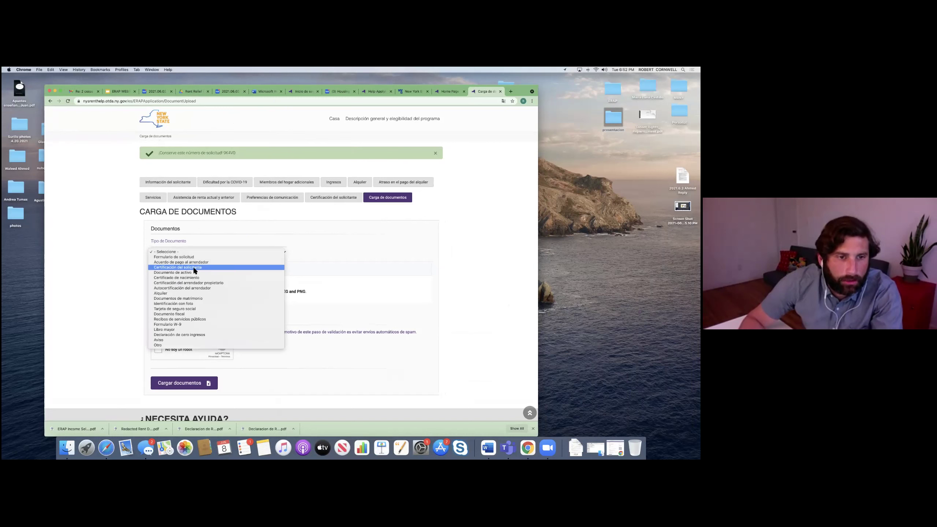
pyautogui.click(192, 258)
pyautogui.click(193, 252)
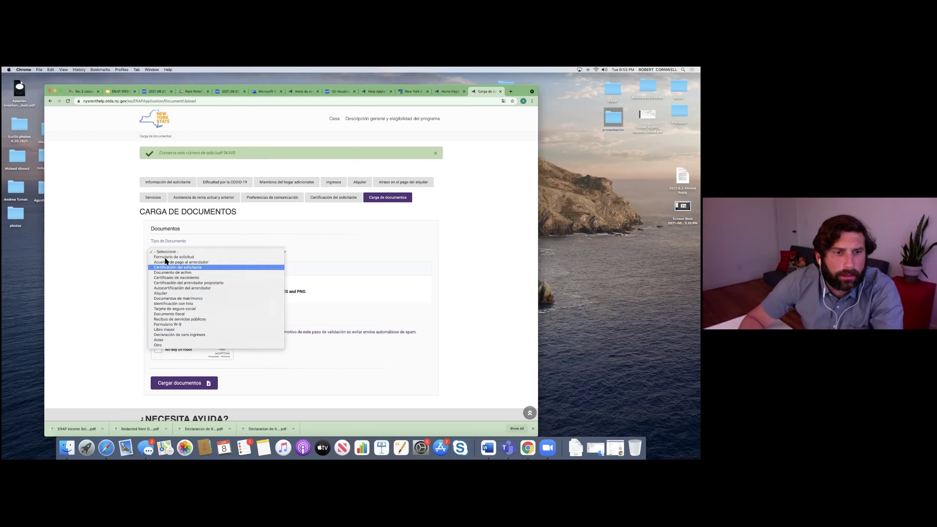
pyautogui.click(370, 268)
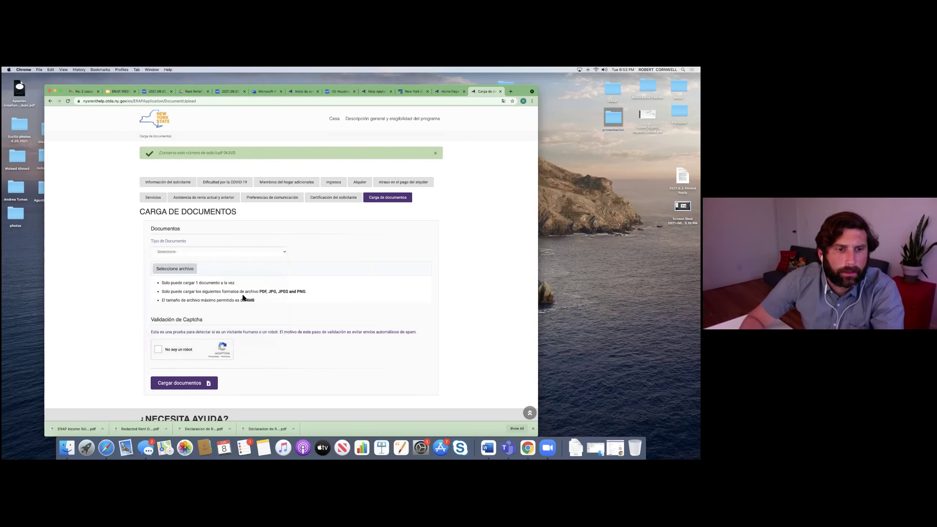
pyautogui.click(282, 251)
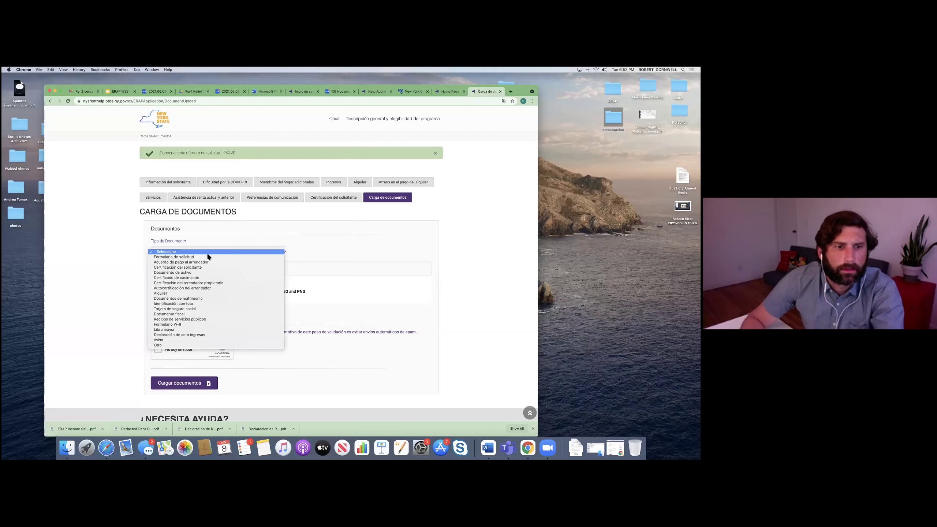
pyautogui.click(186, 267)
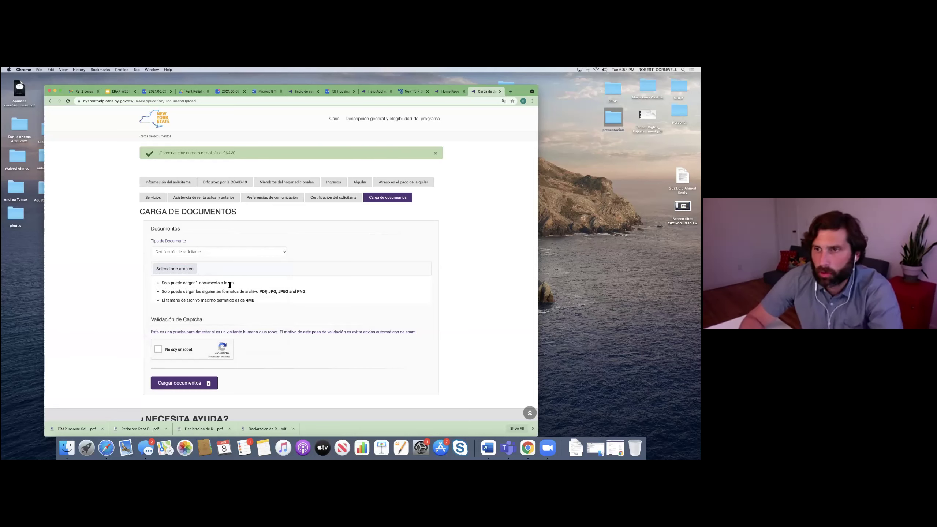
# Step: Attach Declaracion de Renta - Espanol.pdf from Desktop > presentacion to the upload form
pyautogui.click(177, 270)
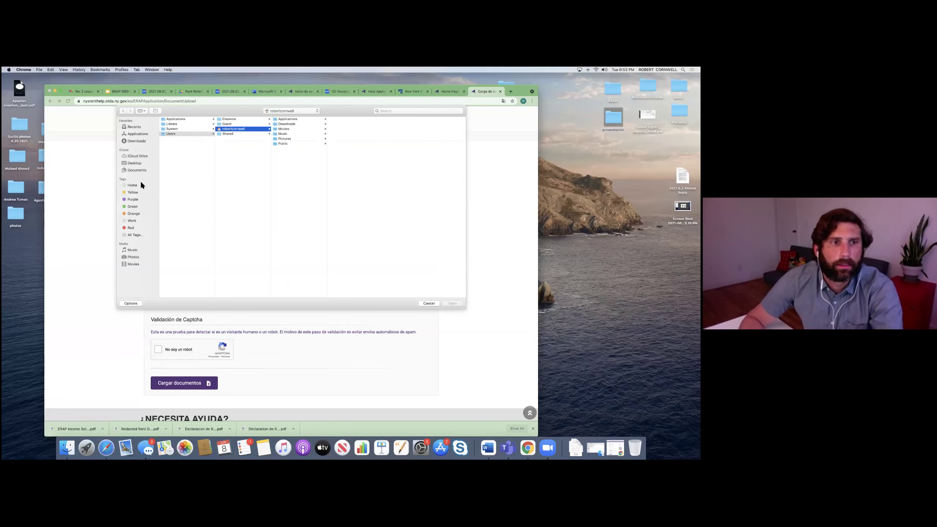
pyautogui.click(134, 162)
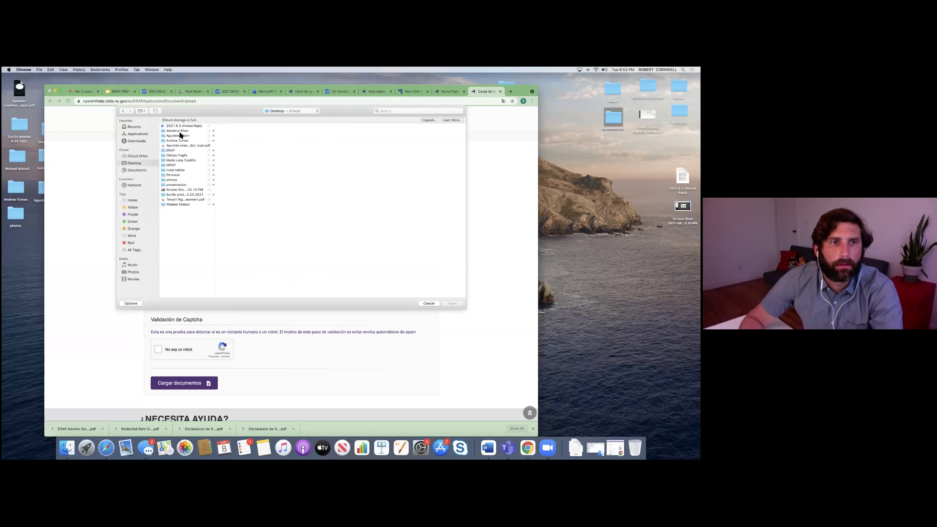
pyautogui.click(178, 184)
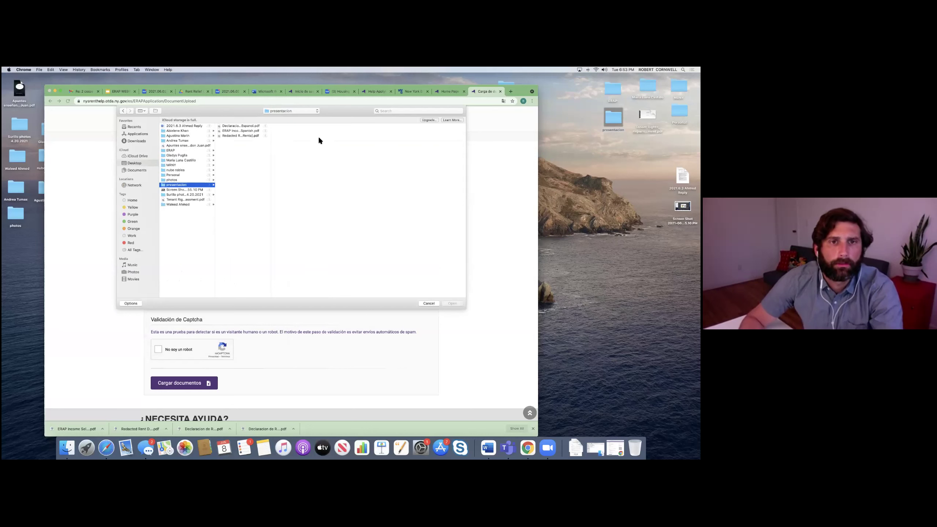
pyautogui.click(250, 127)
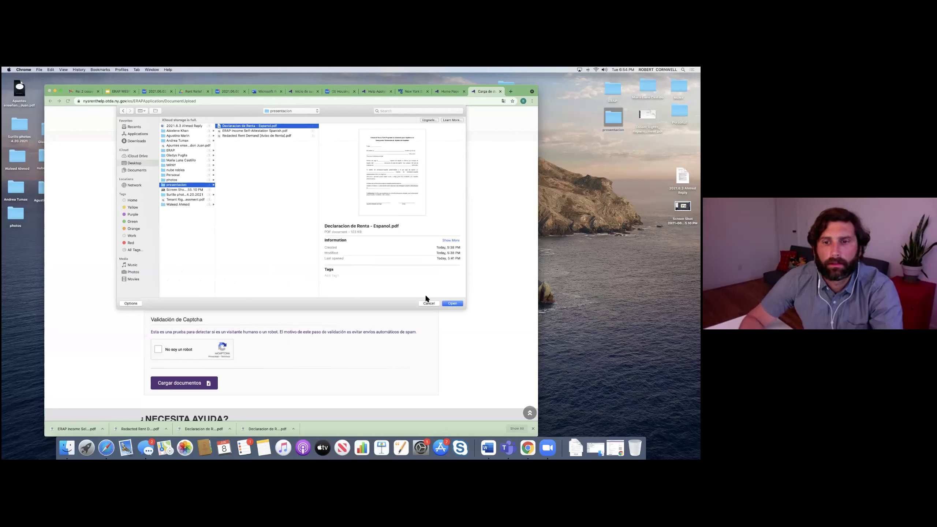
pyautogui.click(453, 304)
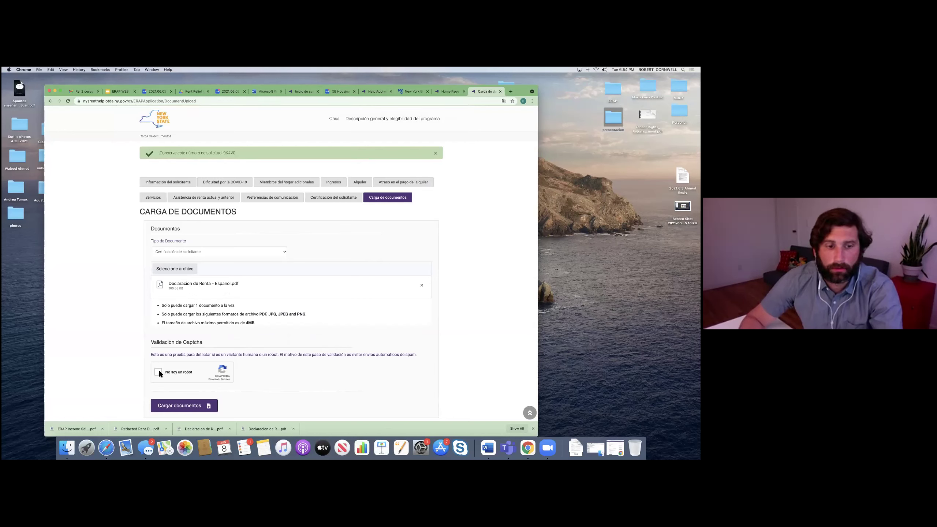
# Step: Submit the attached rent declaration with Cargar documentos
pyautogui.click(184, 405)
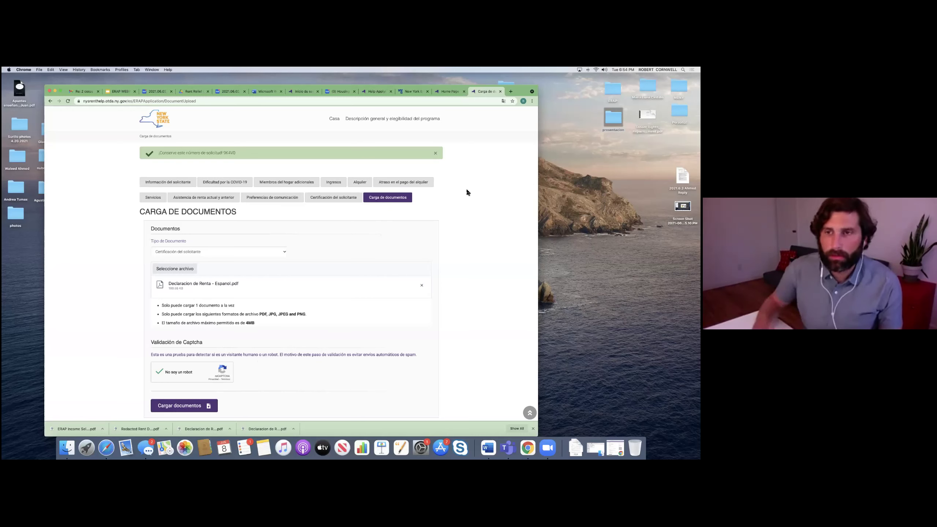
# Step: Open Declaracion de Renta - Espanol.pdf from the presentacion folder in an enlarged Preview window
pyautogui.click(613, 117)
pyautogui.doubleClick(613, 117)
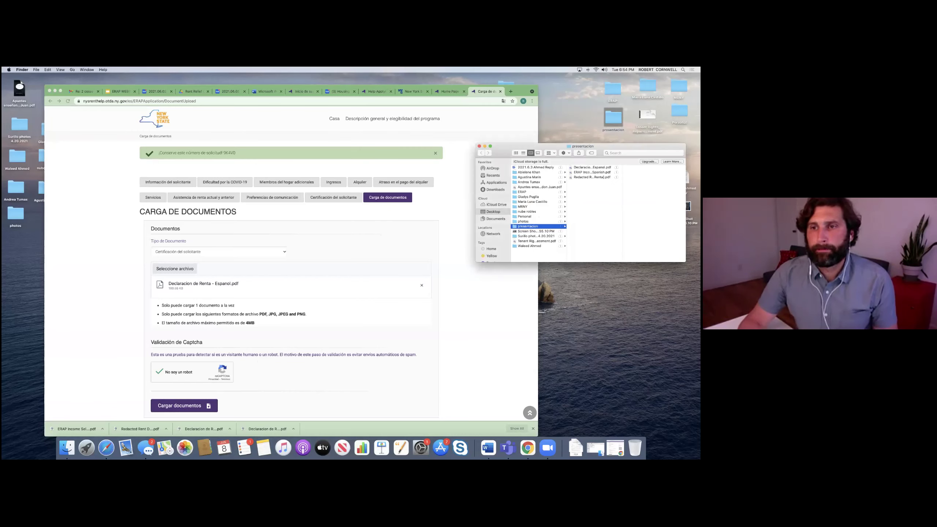
pyautogui.doubleClick(591, 167)
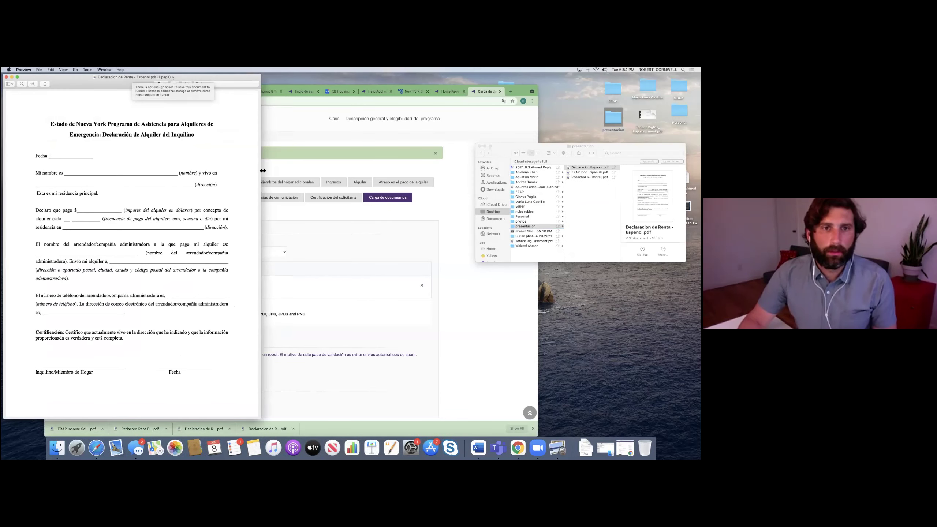
pyautogui.moveTo(463, 183); pyautogui.dragTo(373, 195)
# Step: Scroll through the rent declaration PDF, then close it
pyautogui.scroll(8, 279, 209)
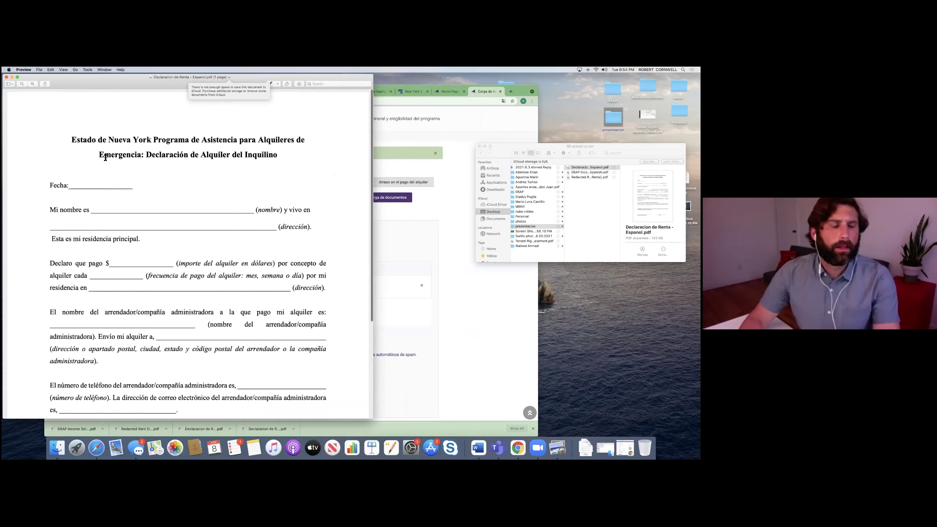
pyautogui.scroll(-2, 79, 173)
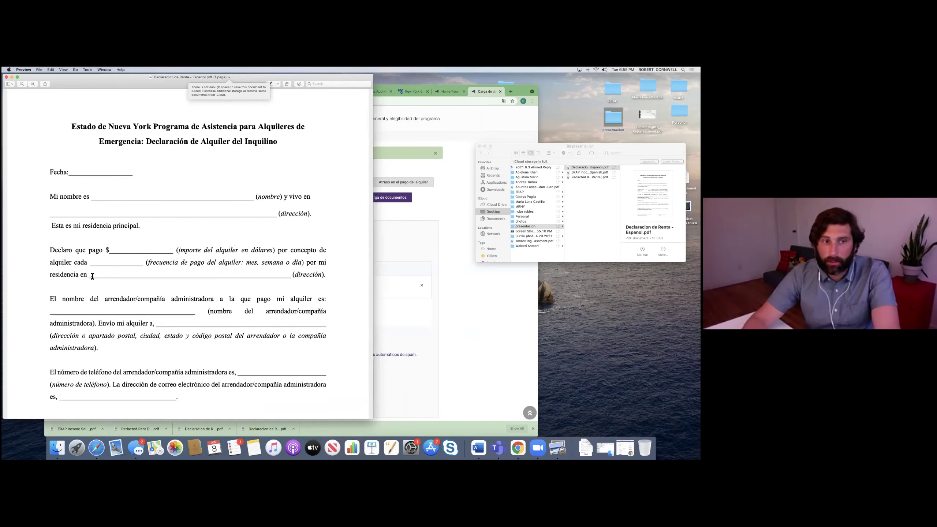
pyautogui.scroll(-1, 117, 289)
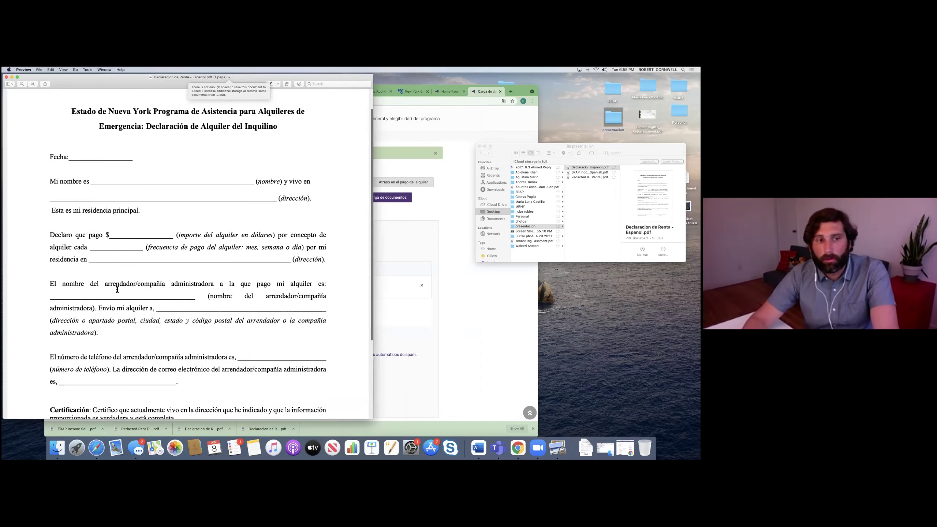
pyautogui.scroll(-3, 218, 302)
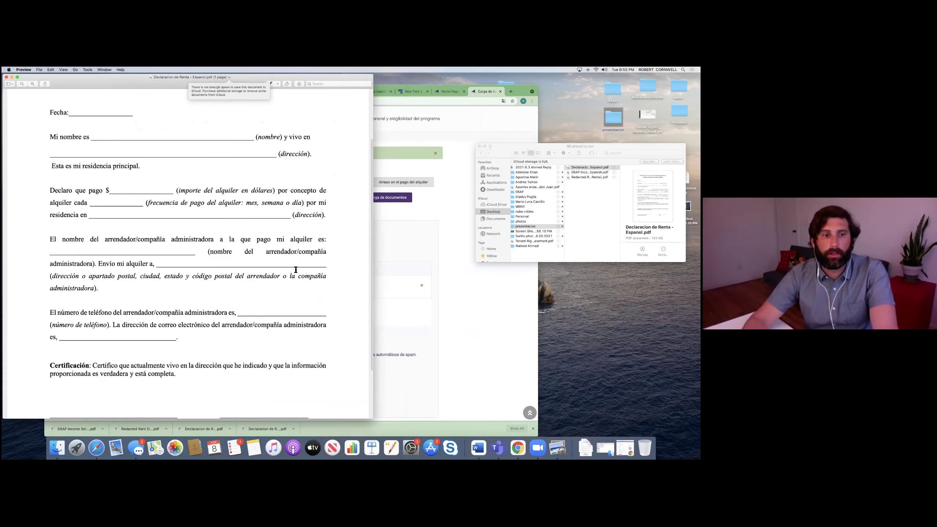
pyautogui.scroll(-2, 232, 305)
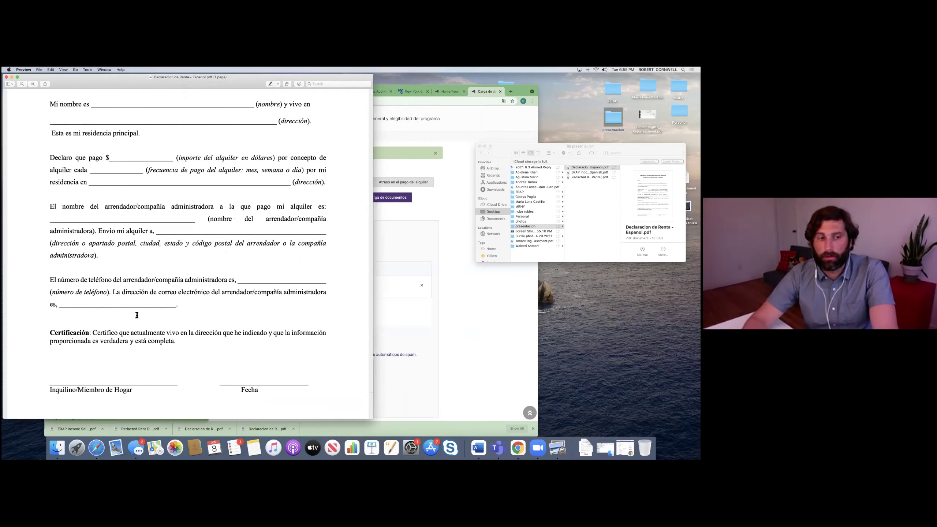
pyautogui.scroll(-2, 141, 320)
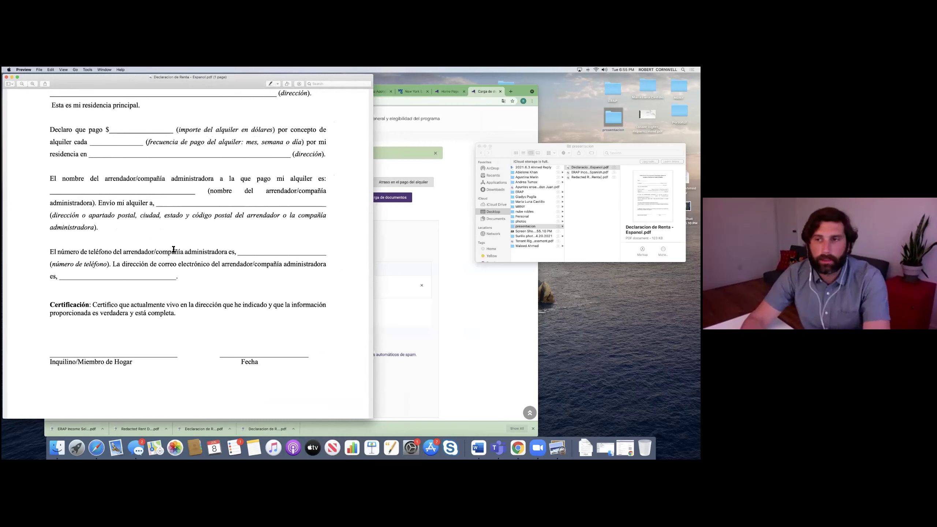
pyautogui.click(7, 78)
pyautogui.scroll(-1, 266, 236)
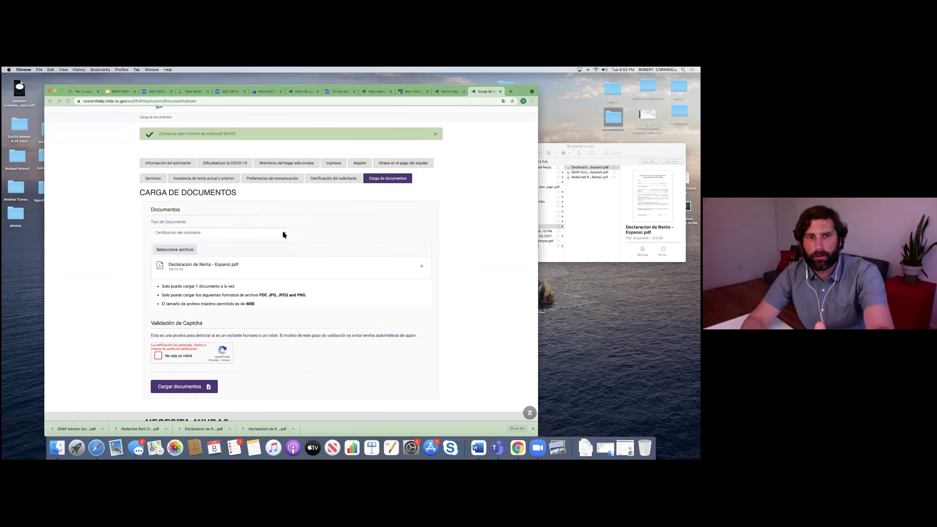
# Step: Keep Certificación del solicitante as the document type and restore the tenant upload window from the Dock
pyautogui.click(283, 234)
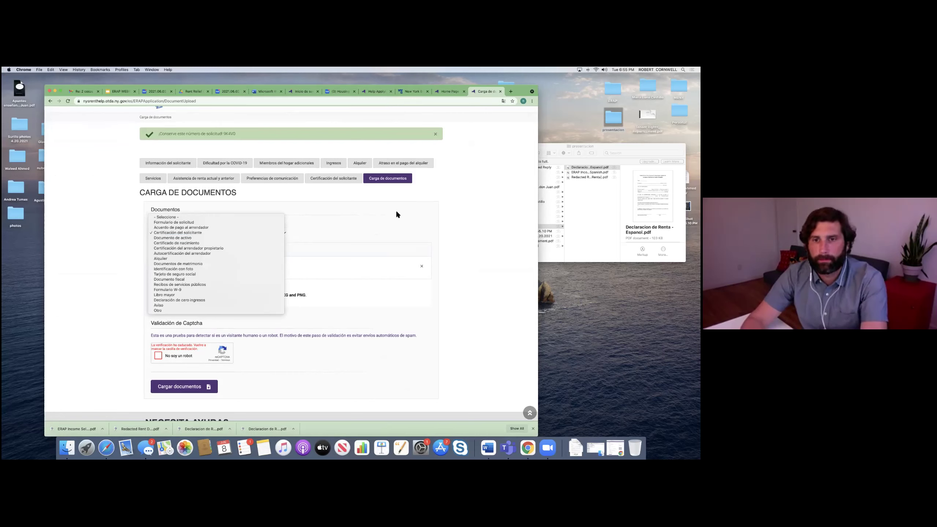
pyautogui.click(484, 234)
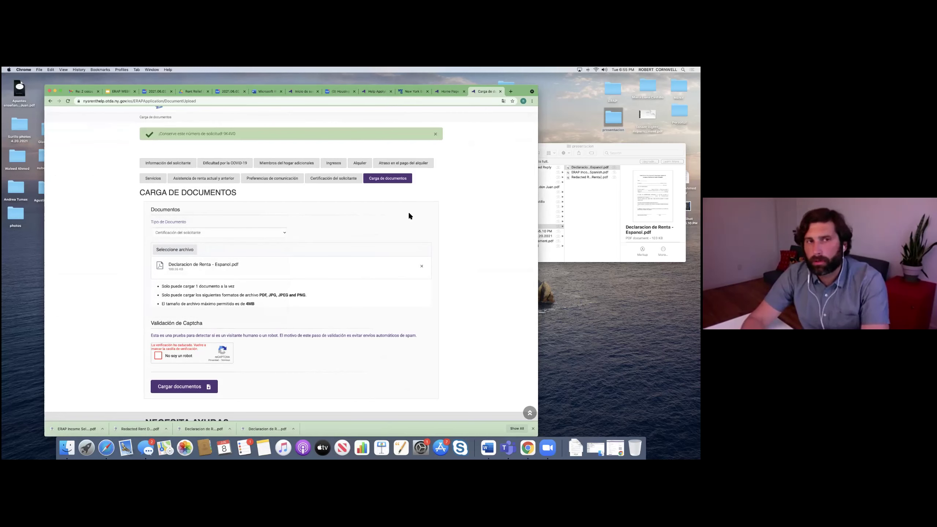
pyautogui.scroll(-3, 409, 205)
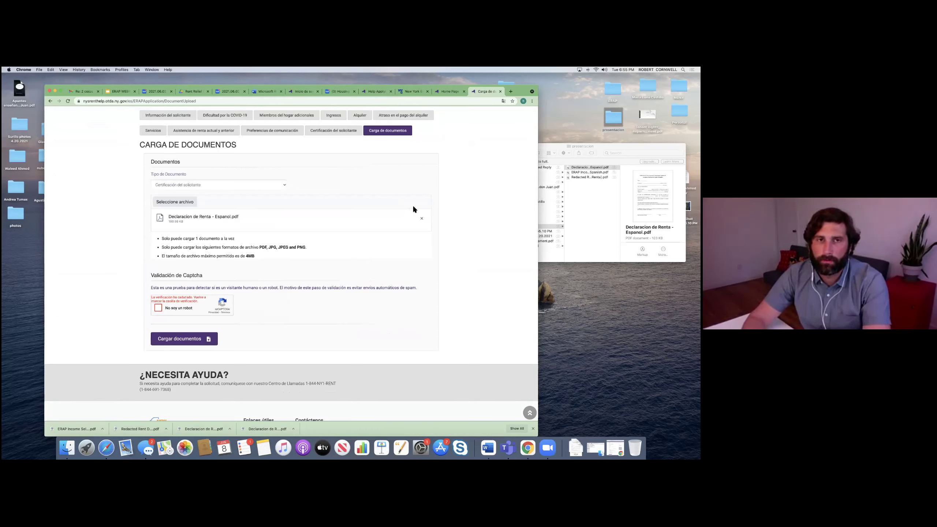
pyautogui.click(615, 448)
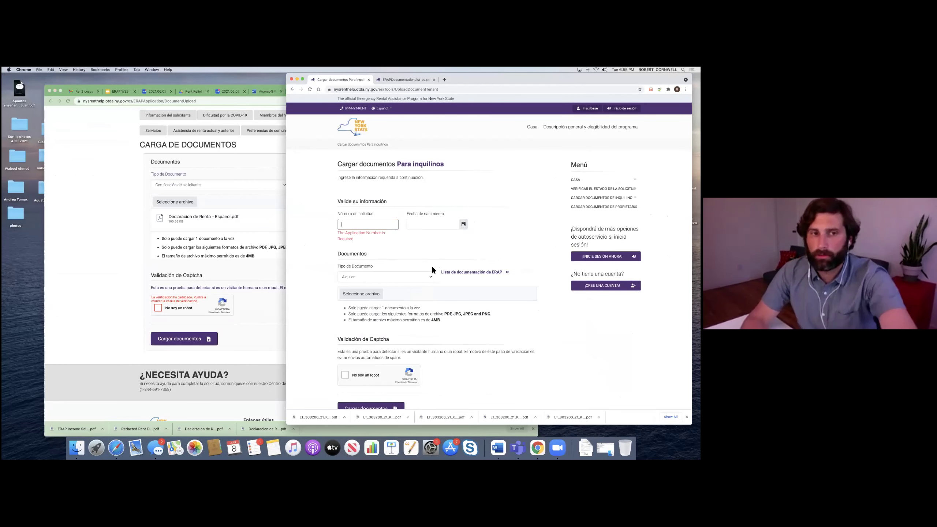
# Step: Navigate the second window back to the Spanish ERAP home page and move it left
pyautogui.click(394, 81)
pyautogui.click(338, 79)
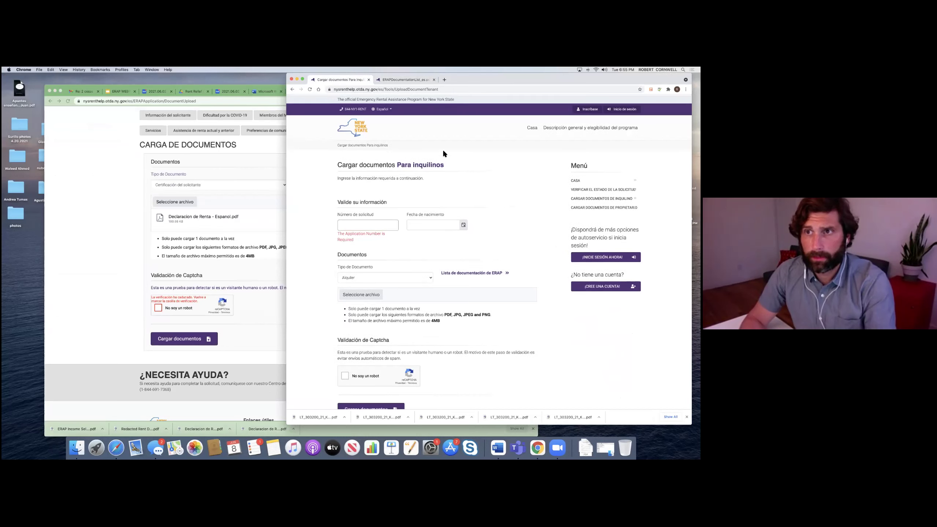
pyautogui.click(291, 91)
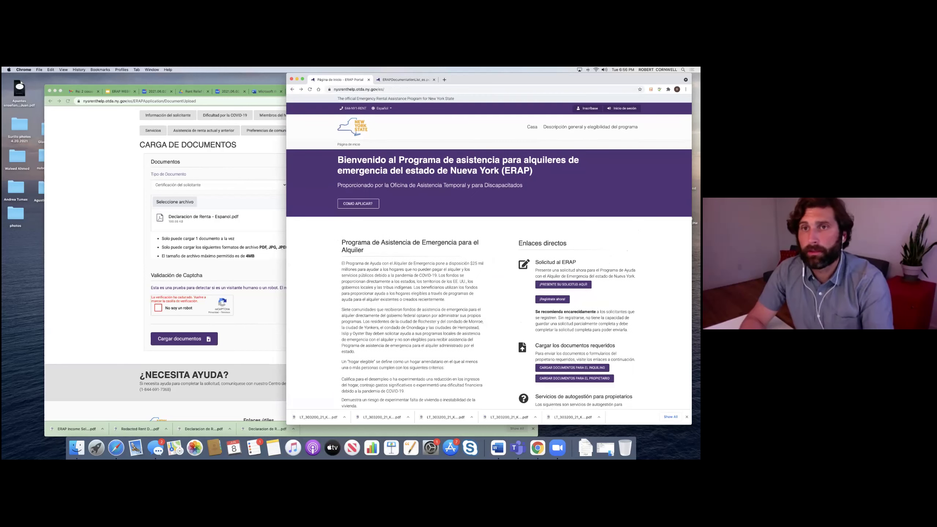
pyautogui.moveTo(392, 75); pyautogui.dragTo(213, 75)
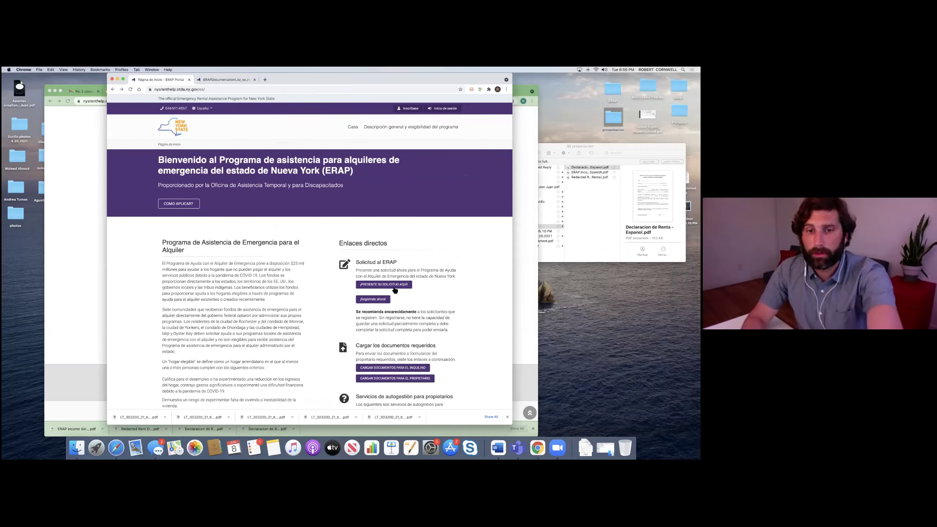
pyautogui.scroll(-1, 410, 284)
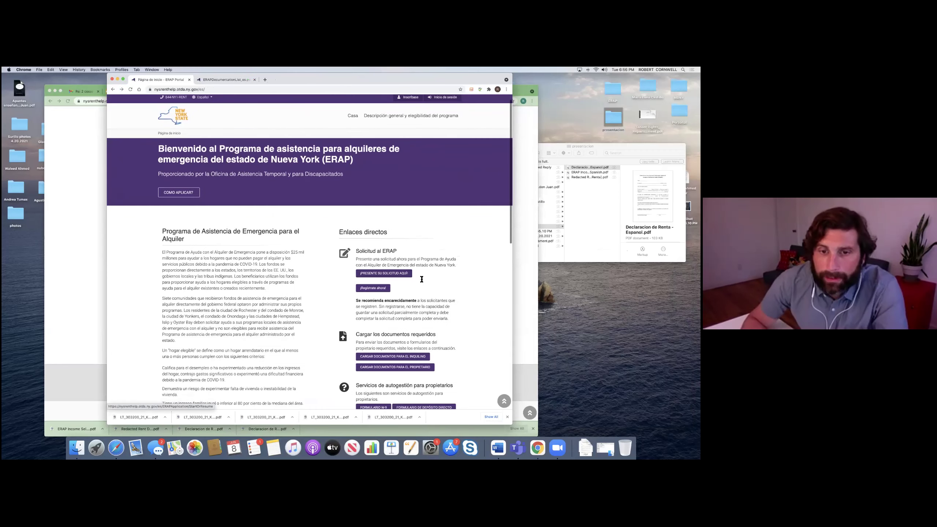
pyautogui.scroll(-10, 400, 249)
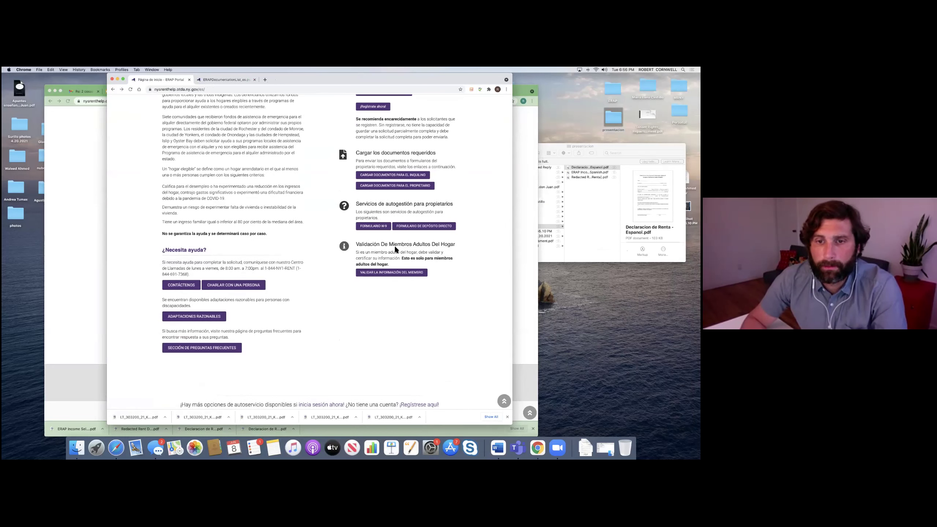
# Step: Fill the member validation form with application number, first name, birth date 1/1/1990, and tick the captcha
pyautogui.click(391, 273)
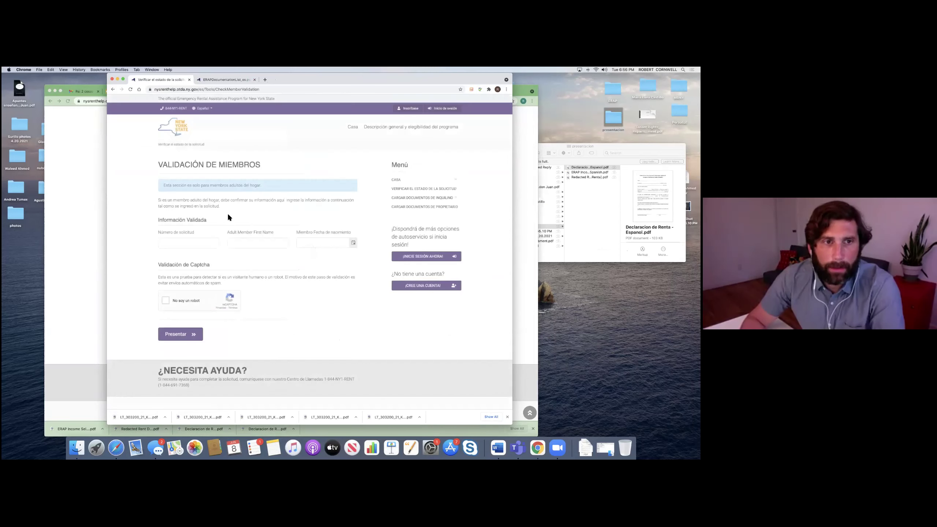
pyautogui.click(186, 242)
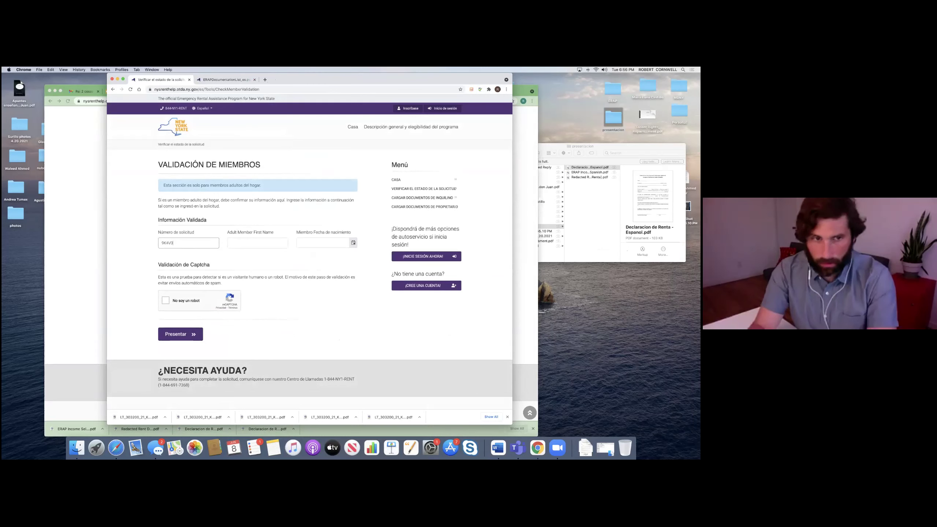
pyautogui.click(238, 244)
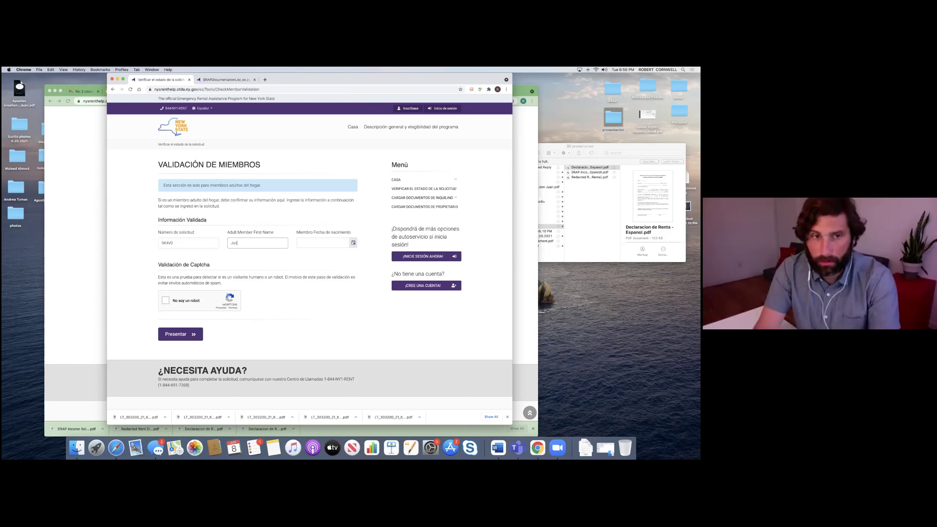
pyautogui.click(311, 245)
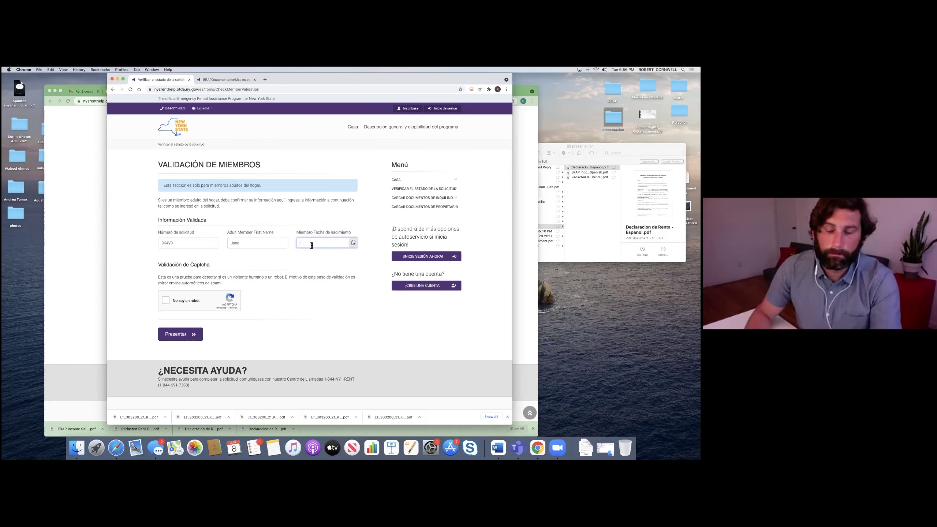
pyautogui.write('01/01/1990')
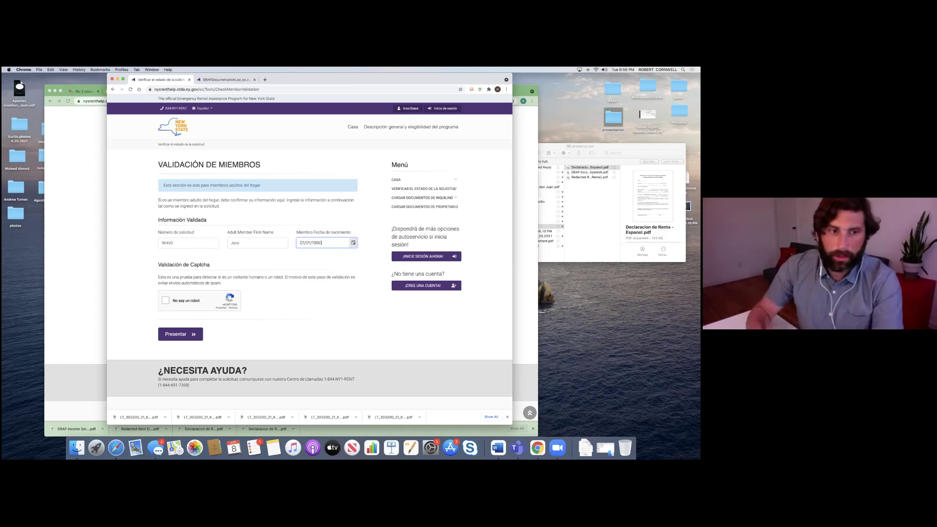
pyautogui.click(165, 301)
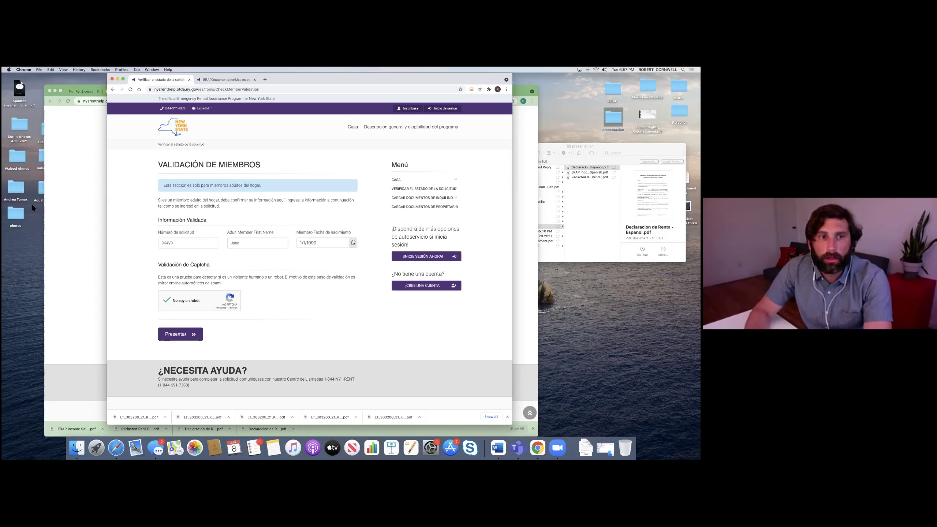
# Step: Bring the upload page window forward and switch to the English ERAP home page
pyautogui.click(73, 163)
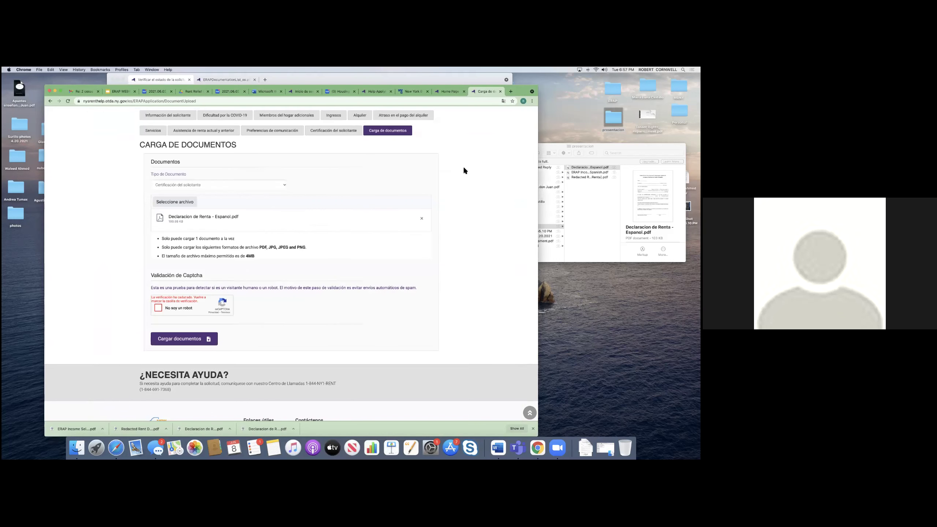
pyautogui.click(452, 94)
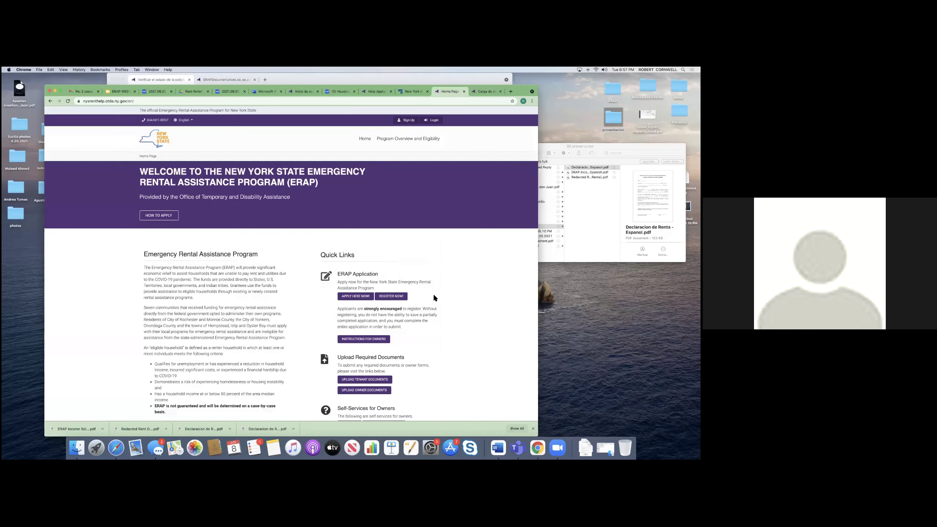
pyautogui.scroll(-5, 433, 293)
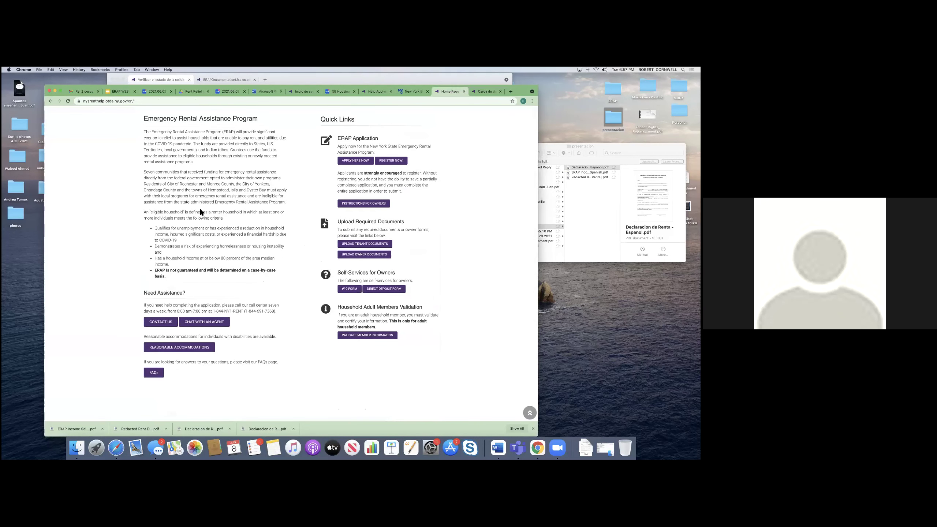